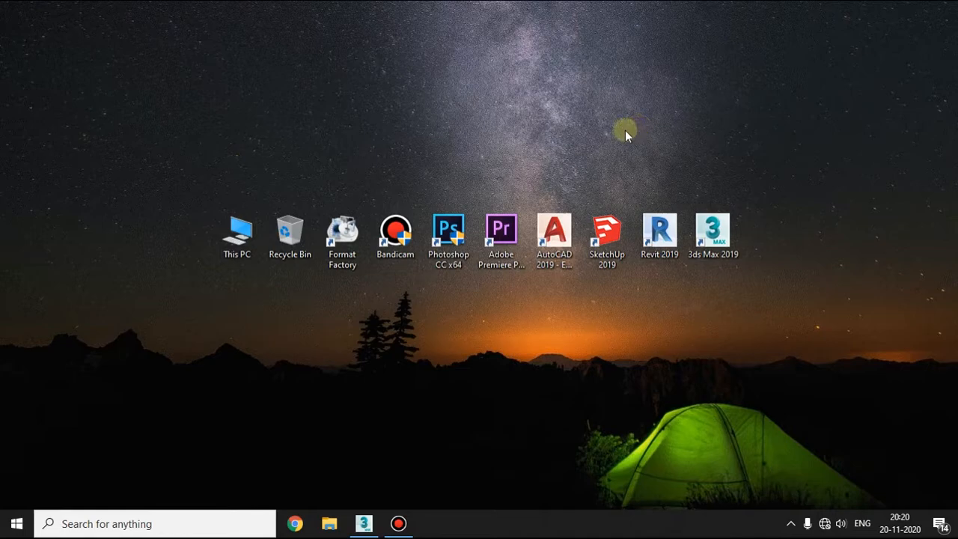
right_click(384, 131)
left_click(440, 172)
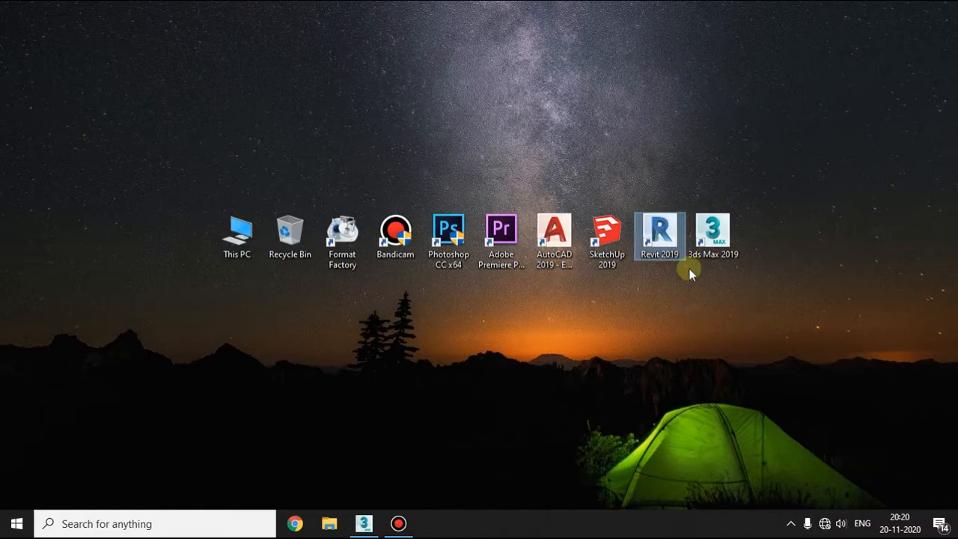
right_click(471, 62)
left_click(526, 101)
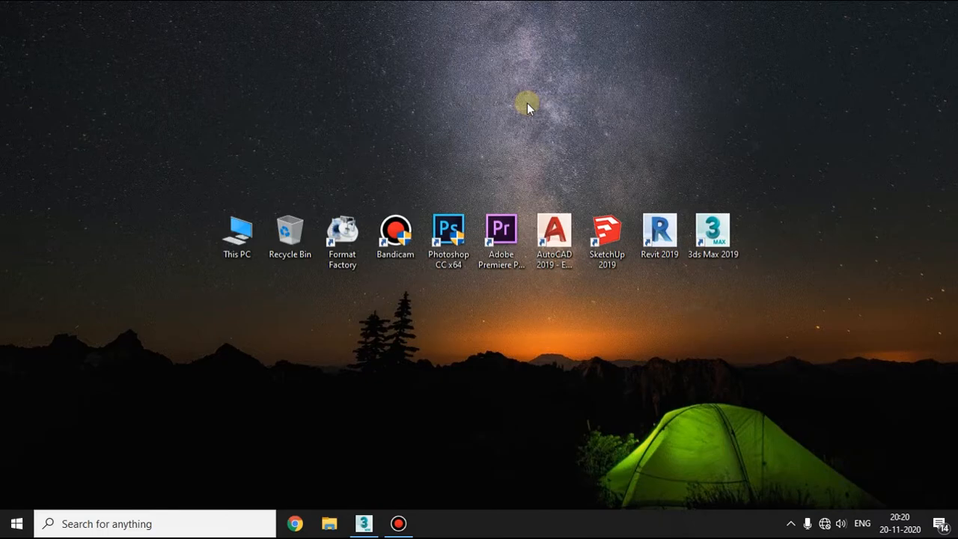
right_click(678, 96)
left_click(726, 140)
right_click(716, 98)
left_click(766, 137)
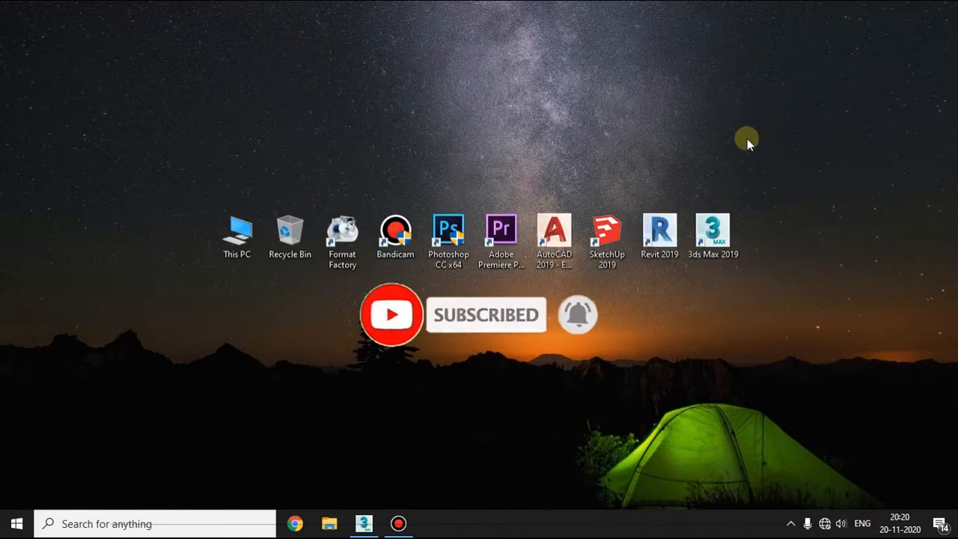
right_click(566, 47)
left_click(596, 88)
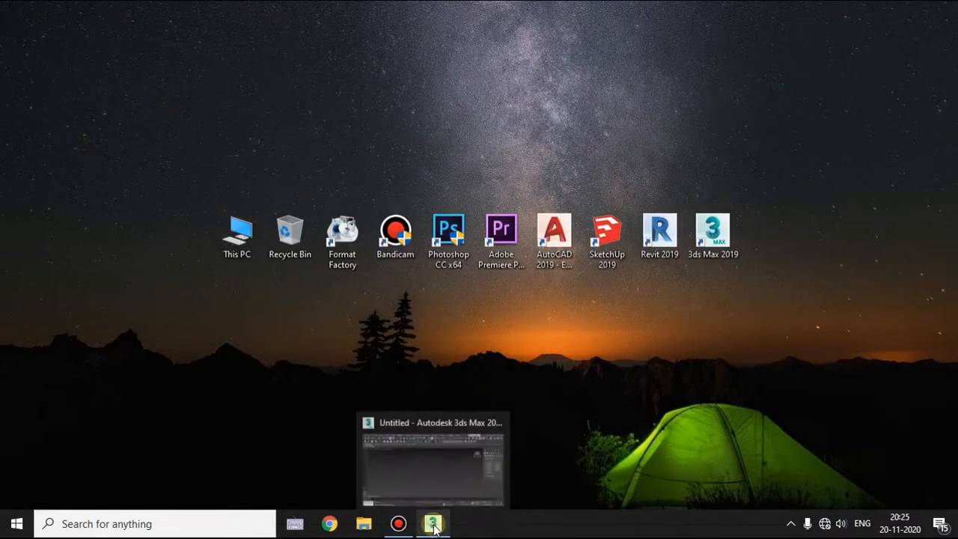
Switch to 3ds Max and bring up the Stairs object types for geometry creation.
left_click(434, 525)
middle_click_drag(456, 332, 485, 290, "alt")
scroll(449, 306, "down", 5)
key("alt")
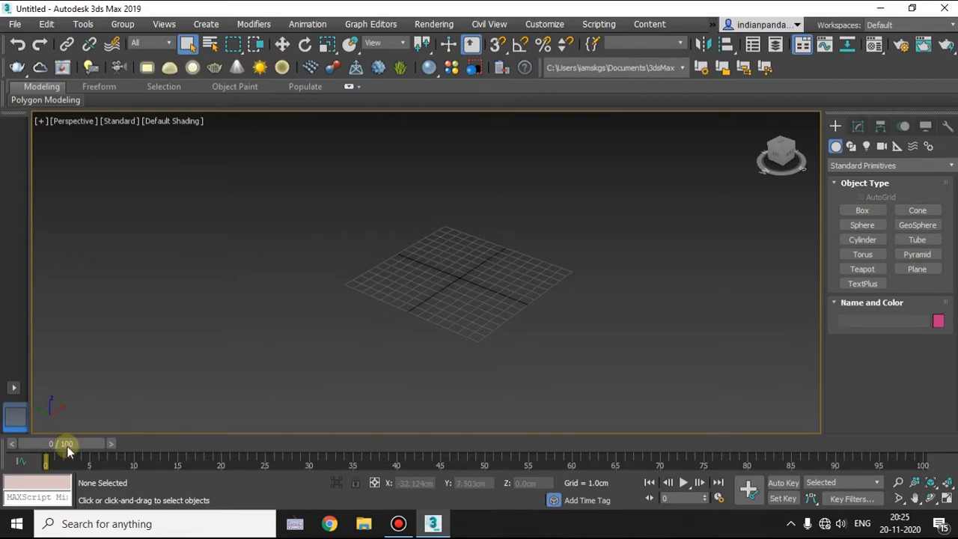
key("ctrl")
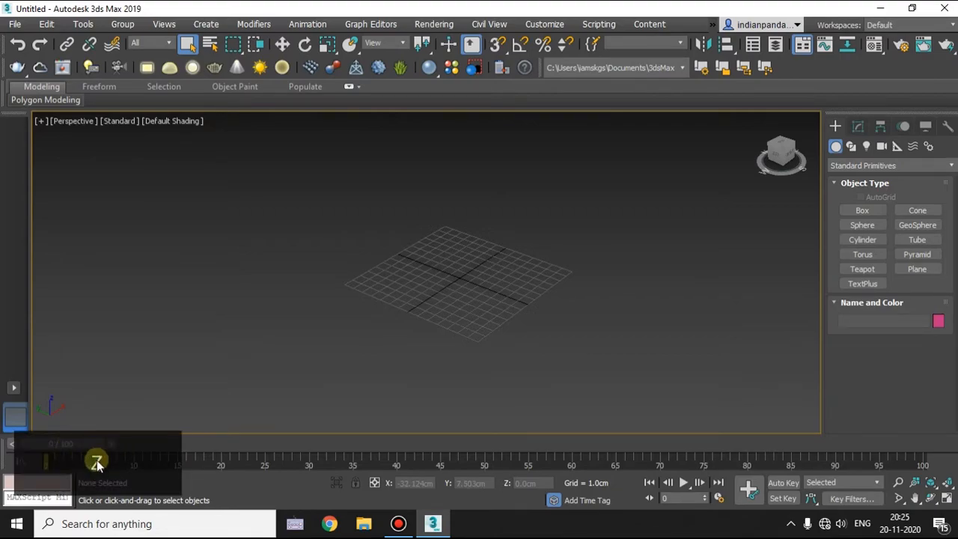
middle_click_drag(446, 321, 436, 344, "alt")
scroll(468, 287, "up", 5)
middle_click_drag(468, 287, 451, 300)
key("shift")
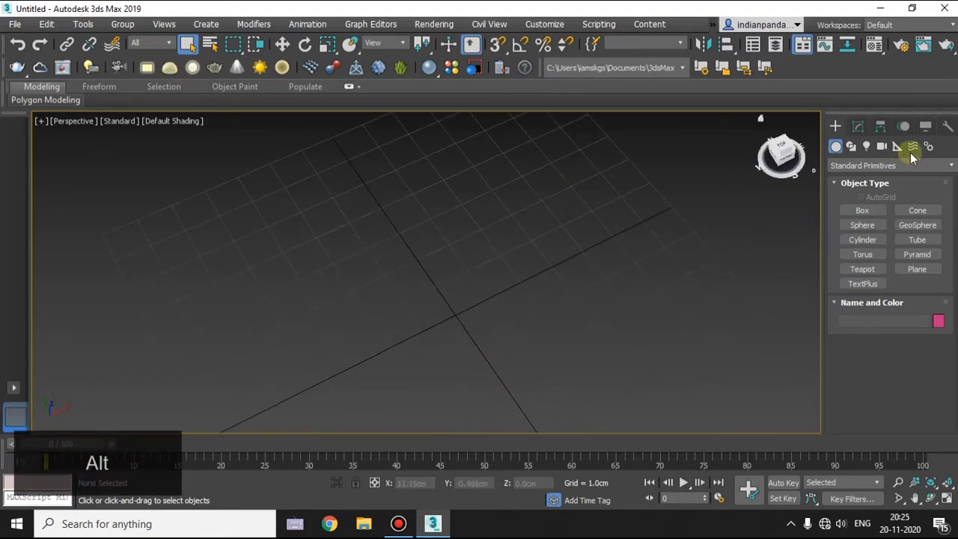
left_click(850, 166)
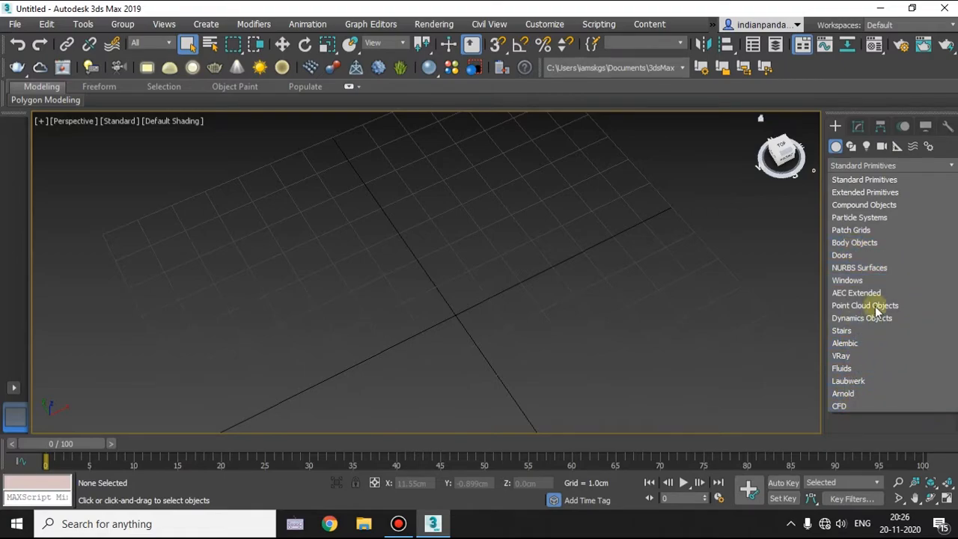
left_click(840, 330)
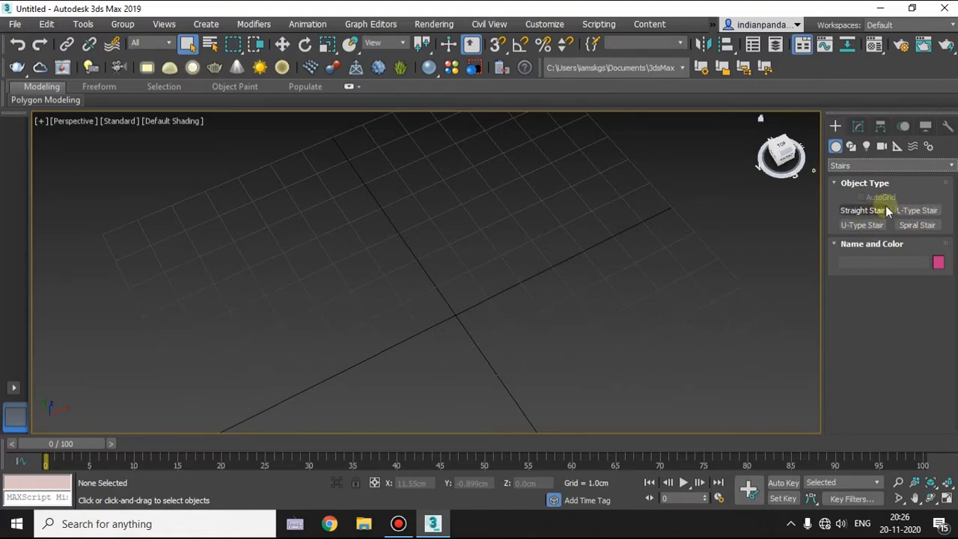
middle_click_drag(455, 314, 445, 286, "alt")
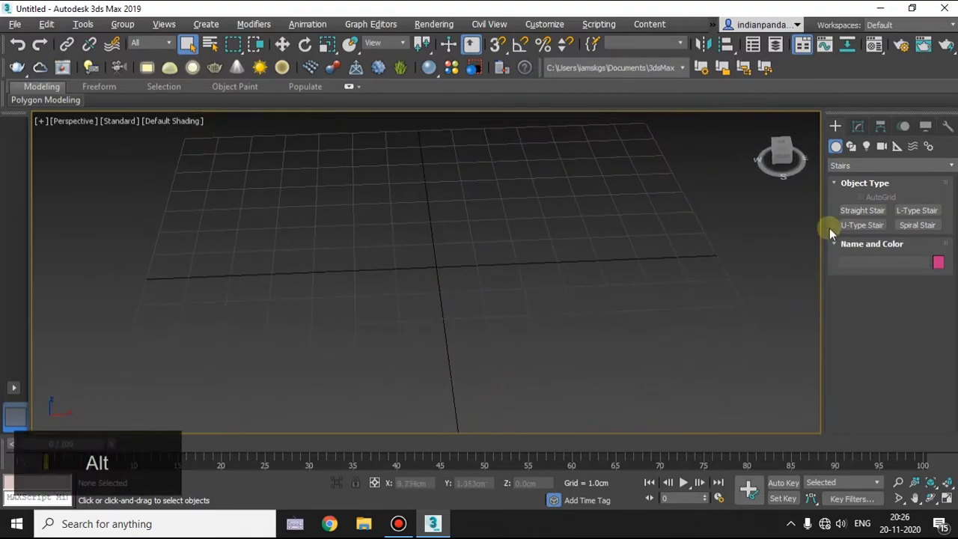
middle_click_drag(497, 319, 538, 321, "alt")
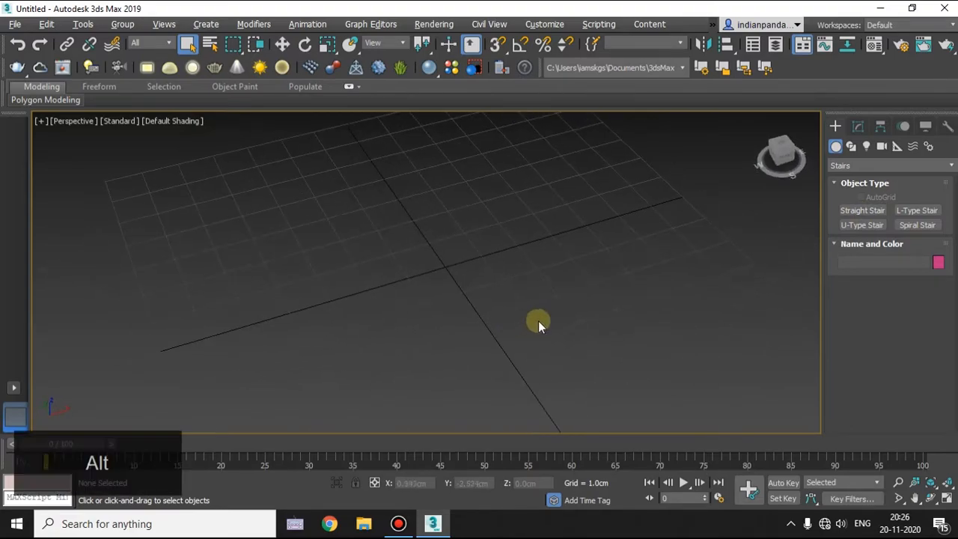
left_click(869, 212)
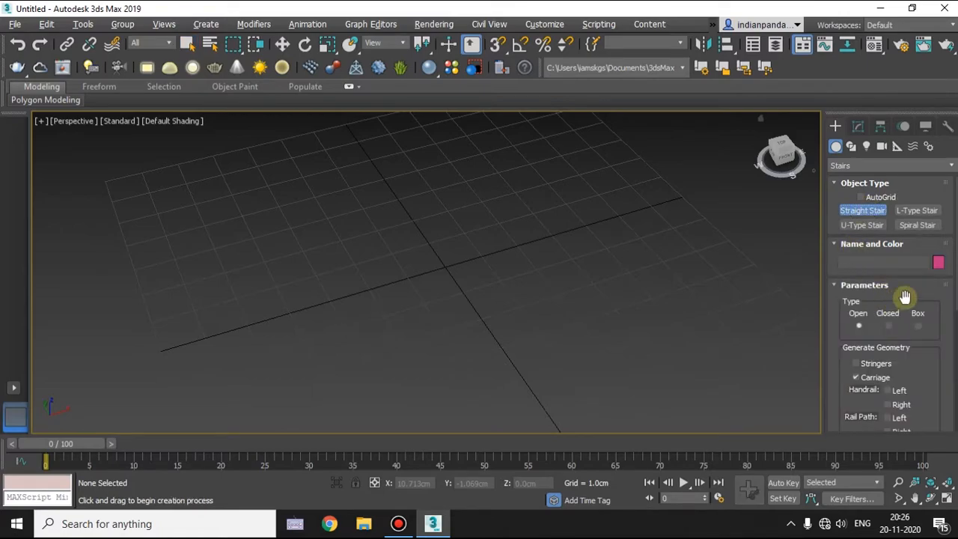
left_click(854, 287)
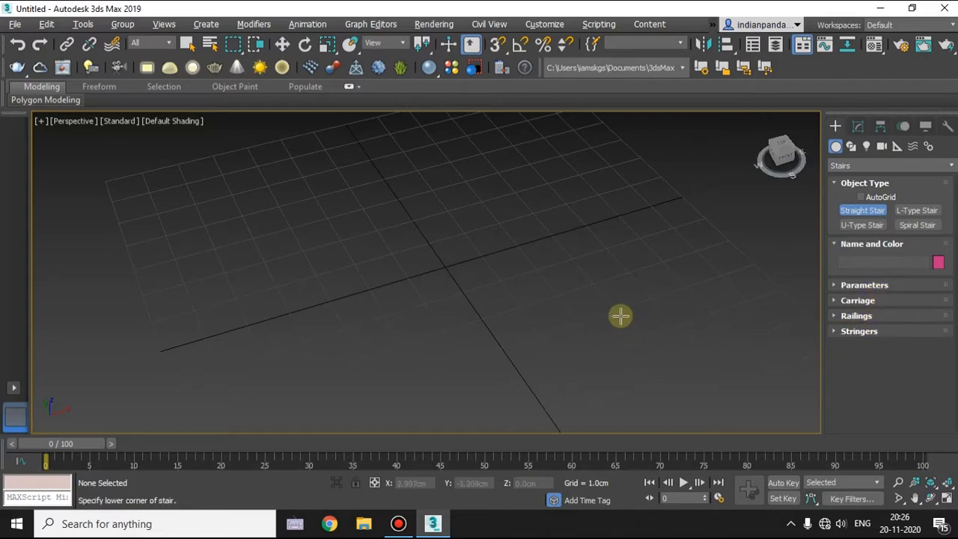
middle_click_drag(509, 325, 443, 280, "alt")
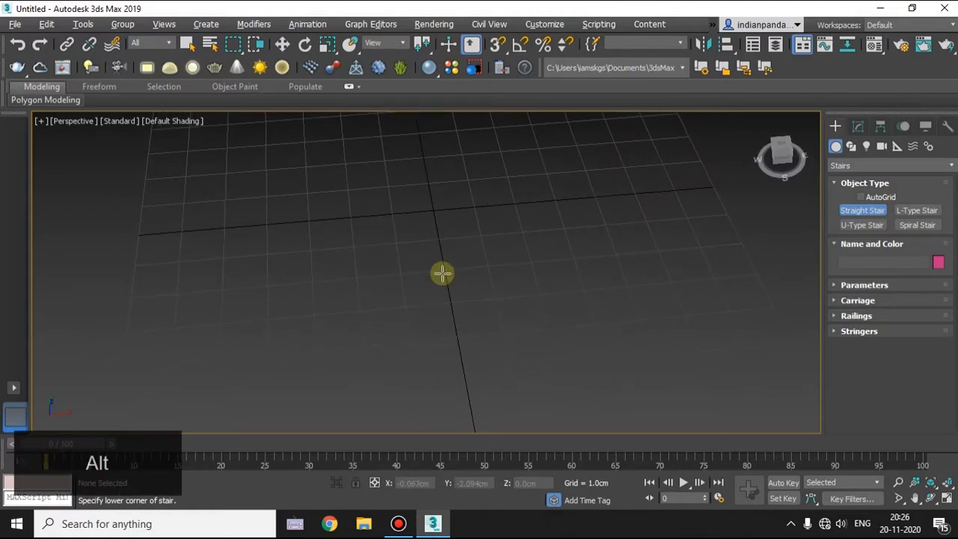
left_click(858, 126)
left_click(835, 126)
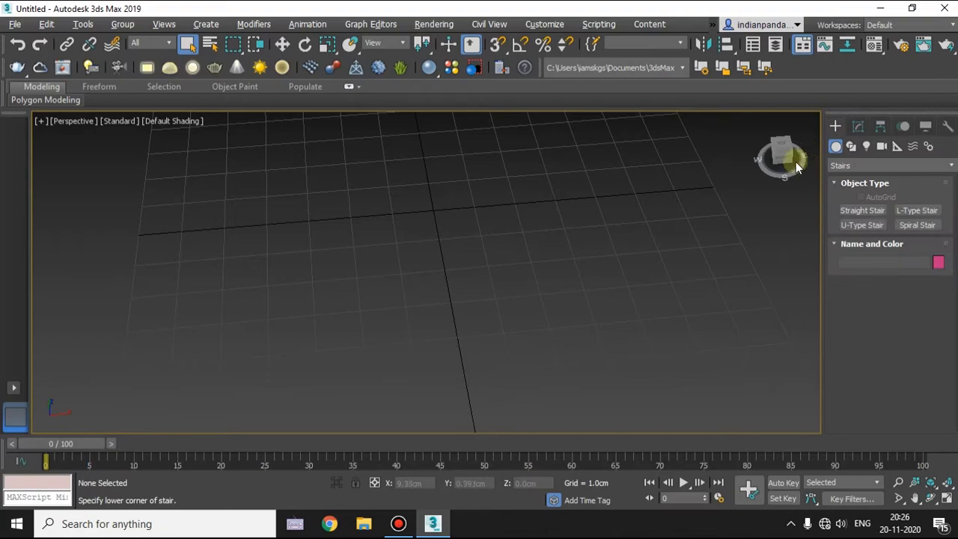
Create a straight stair diagonally across the perspective grid, defining its length, width and height freehand.
left_click(869, 211)
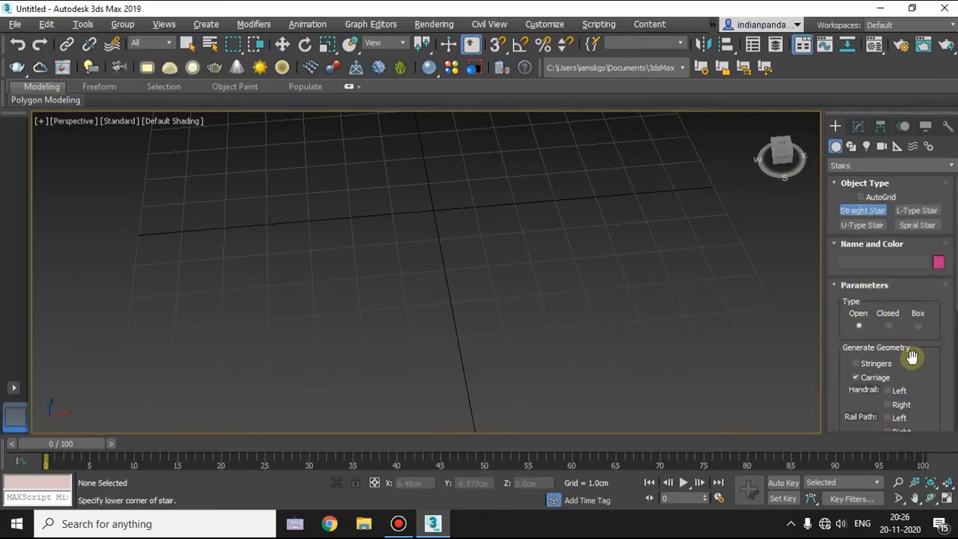
scroll(913, 358, "down", 3)
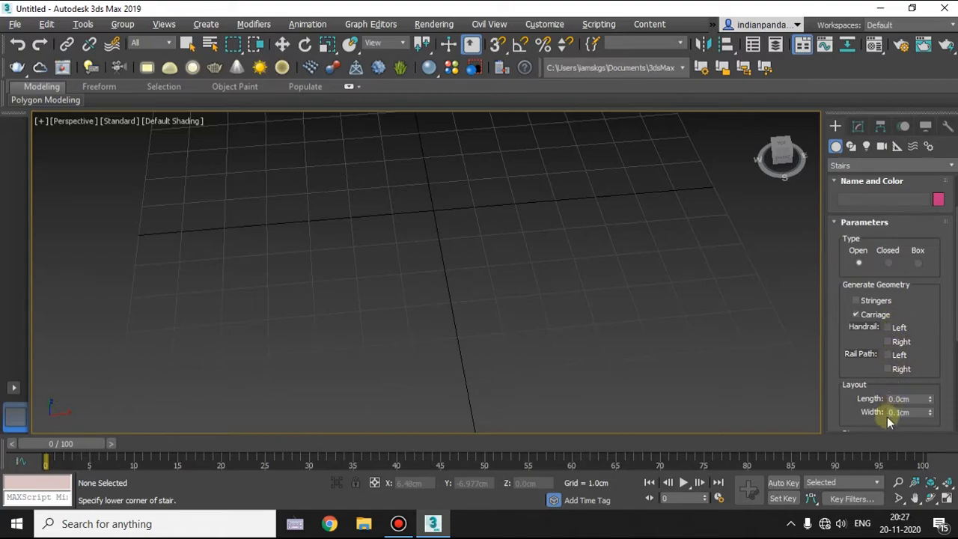
scroll(898, 397, "down", 1)
scroll(915, 325, "up", 4)
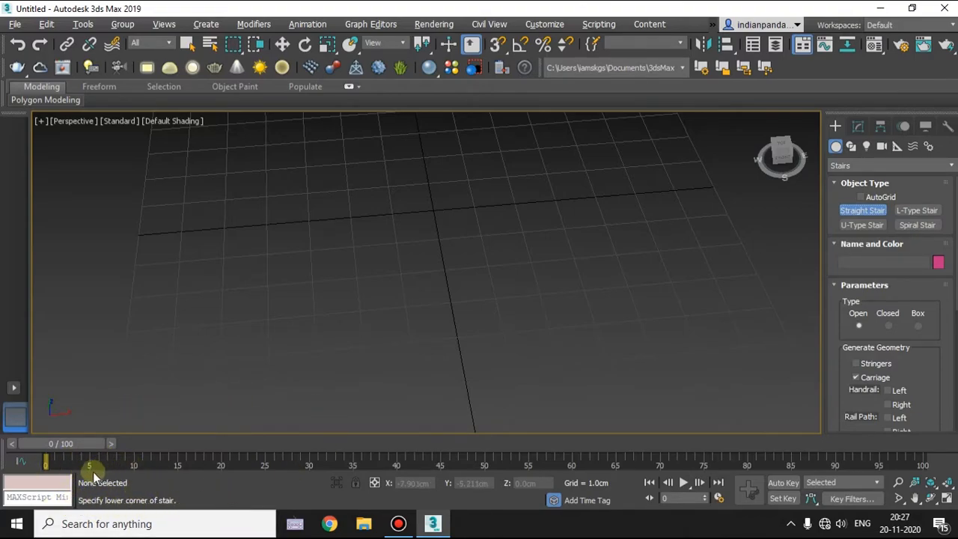
scroll(451, 294, "down", 4)
left_click_drag(332, 304, 577, 167)
scroll(412, 293, "up", 3)
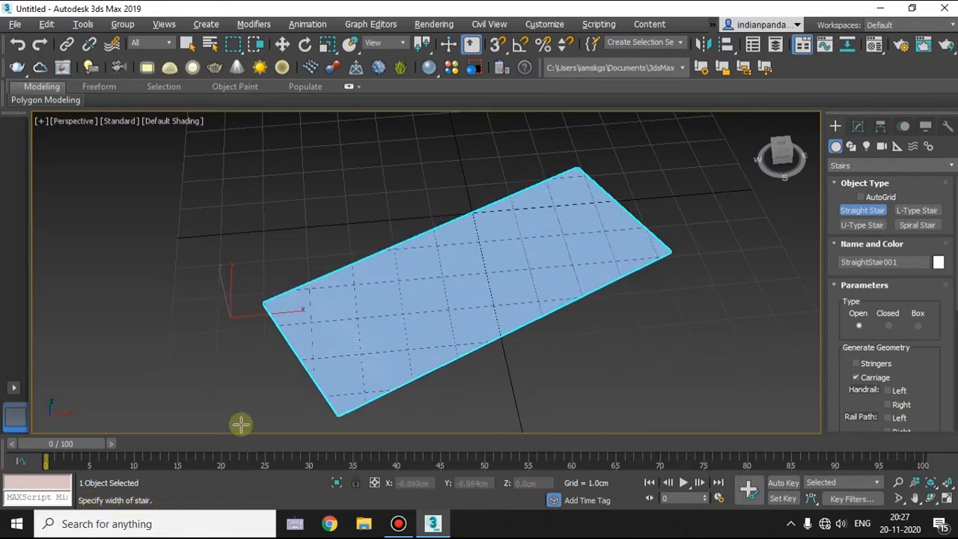
left_click(331, 319)
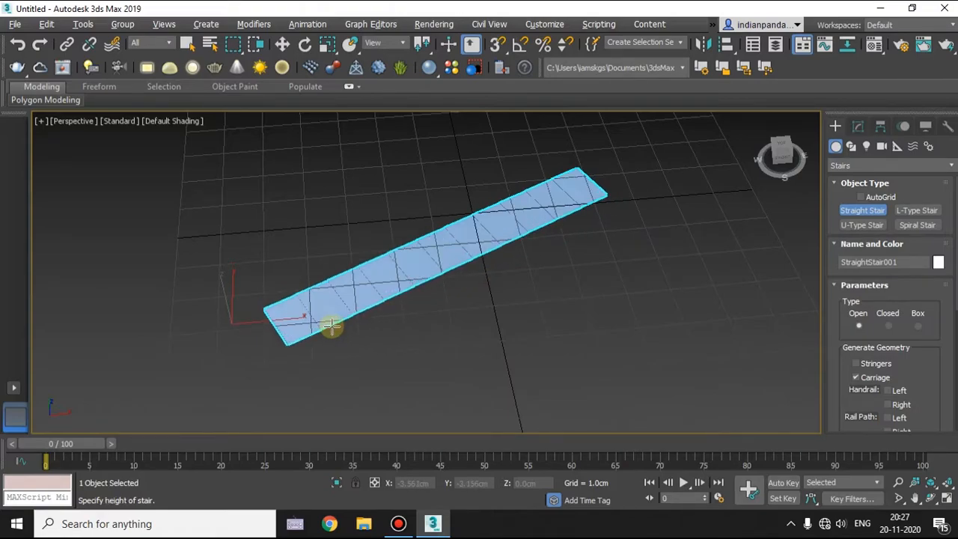
middle_click_drag(483, 319, 197, 456, "alt")
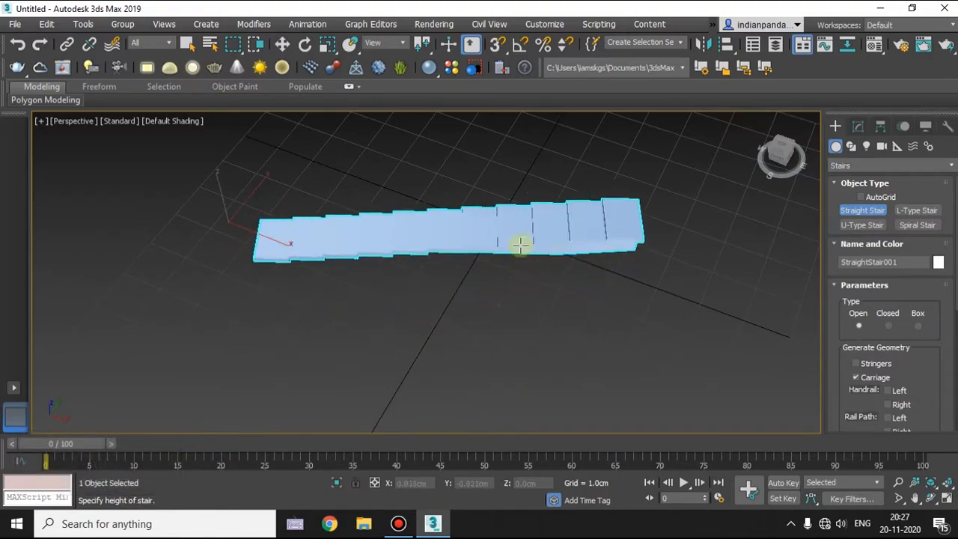
middle_click_drag(513, 182, 510, 244, "shift")
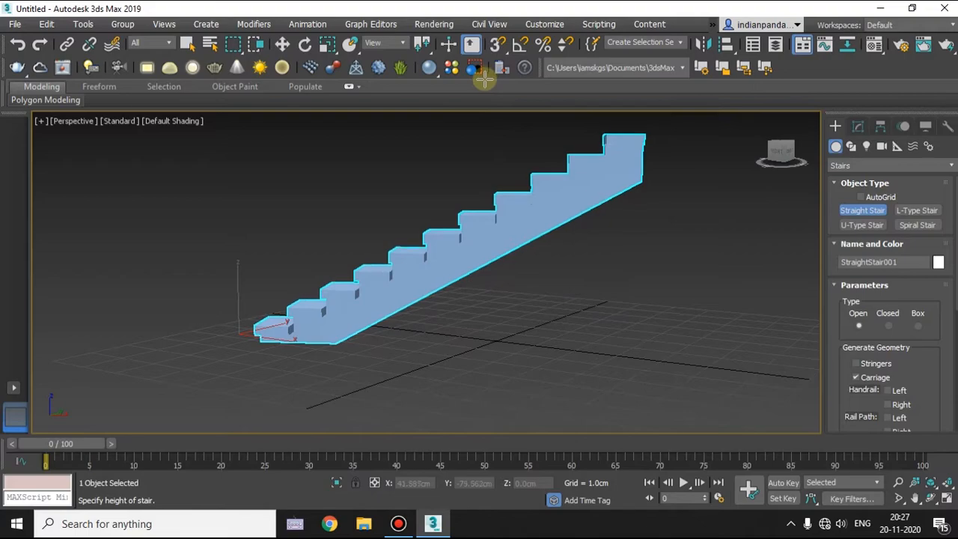
left_click(479, 127)
Set the straight stair's type to Closed.
middle_click_drag(369, 294, 397, 297, "alt")
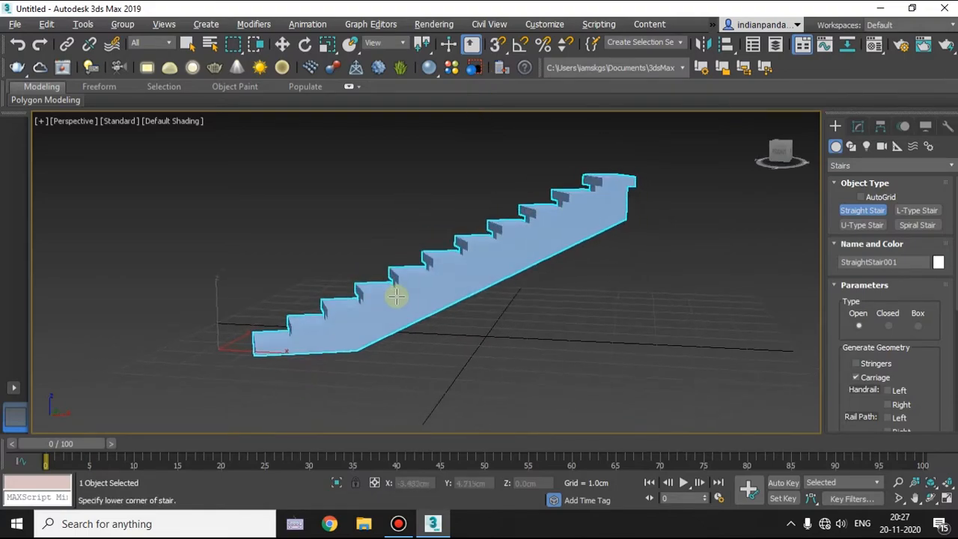
middle_click_drag(409, 242, 636, 285, "alt")
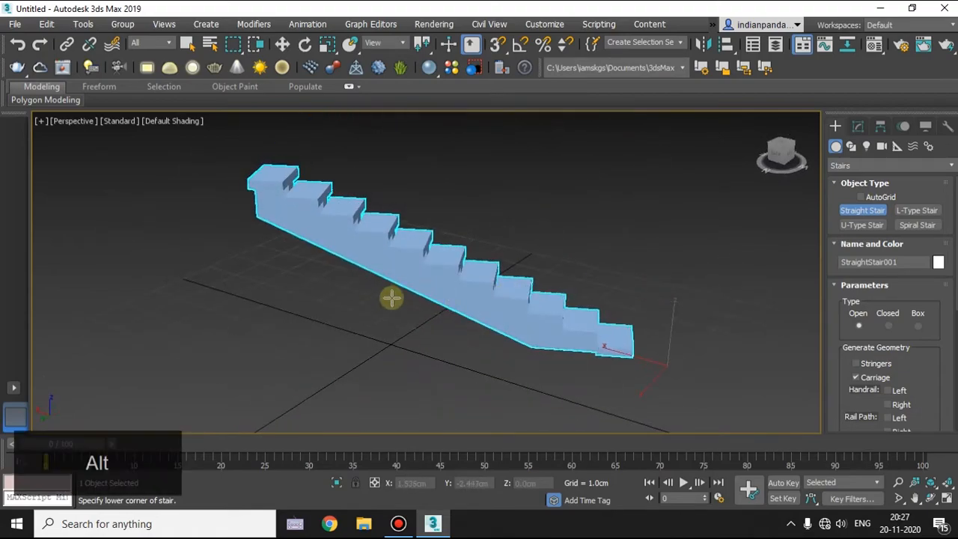
middle_click_drag(395, 297, 329, 307, "alt")
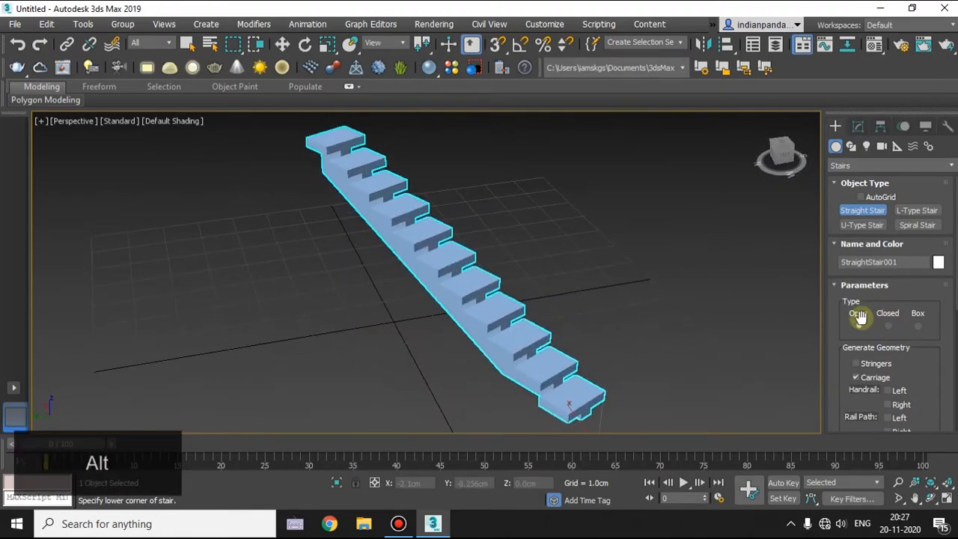
middle_click_drag(572, 323, 496, 295, "alt")
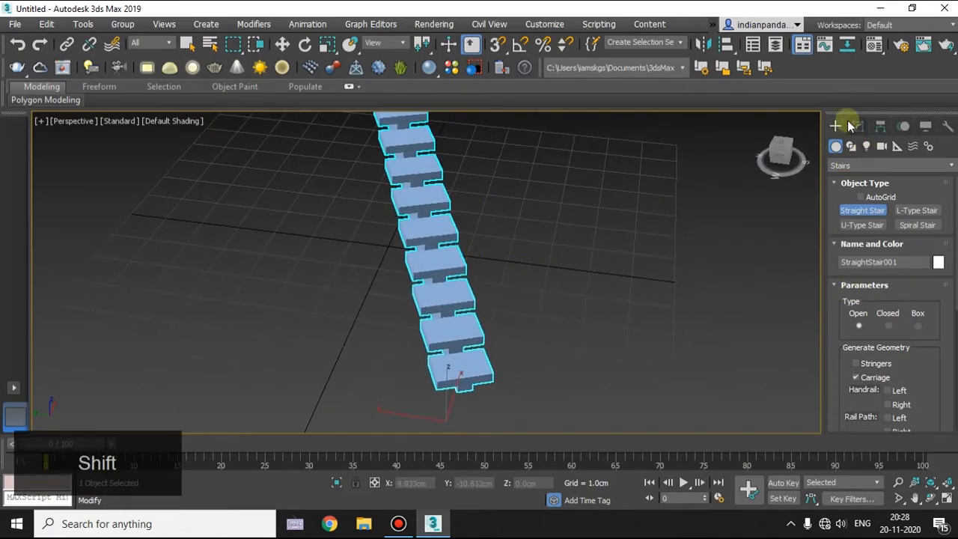
left_click(890, 325)
middle_click_drag(443, 355, 541, 351, "alt")
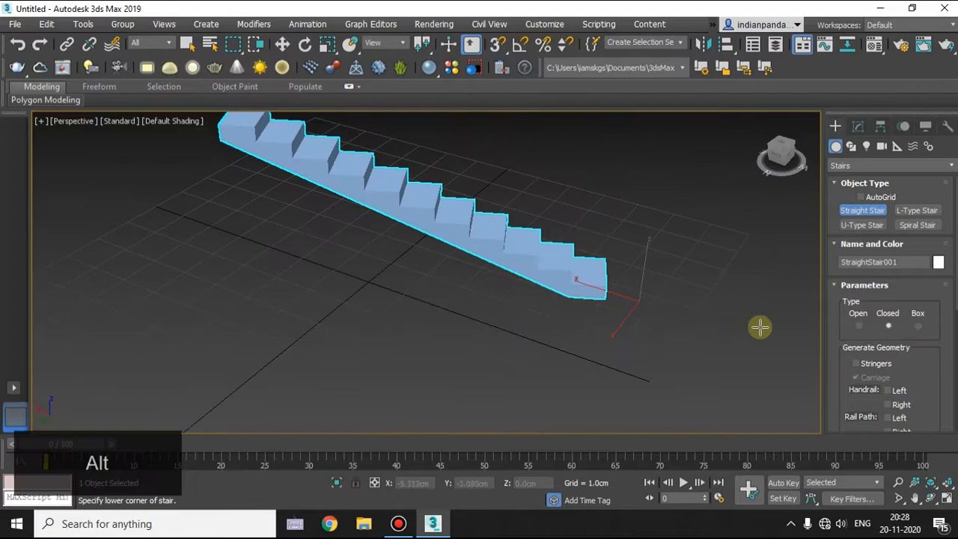
left_click(865, 287)
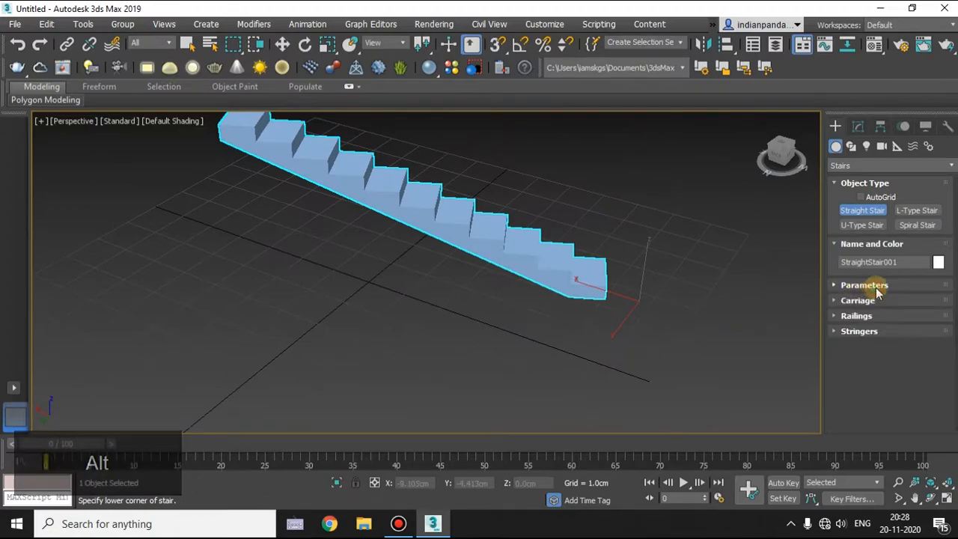
left_click(870, 287)
left_click_drag(879, 251, 880, 334)
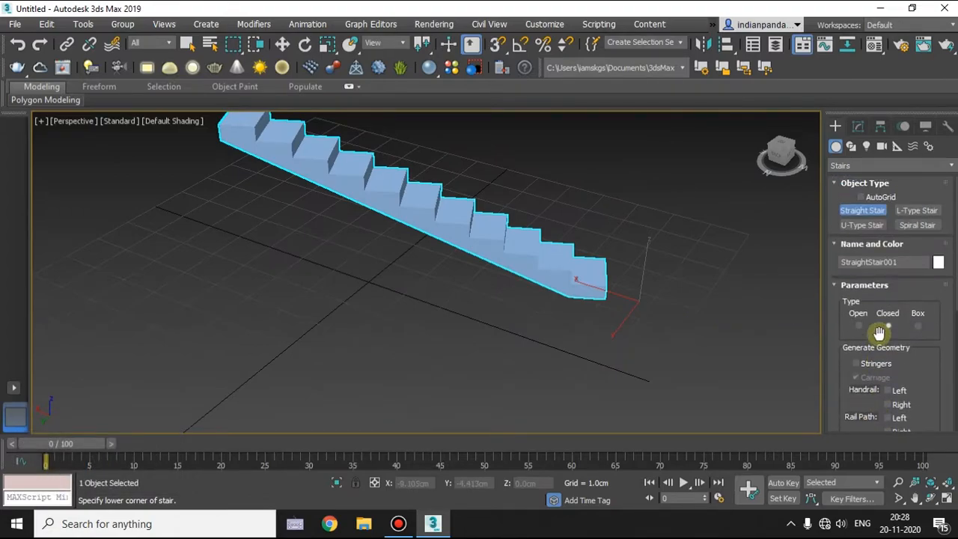
Change the stair's type to Open and back to Closed, comparing the steps from different angles.
left_click(853, 325)
middle_click_drag(517, 317, 747, 310, "alt")
scroll(415, 247, "up", 5)
left_click(889, 328)
middle_click_drag(695, 324, 582, 310, "alt")
middle_click_drag(415, 312, 524, 292, "alt")
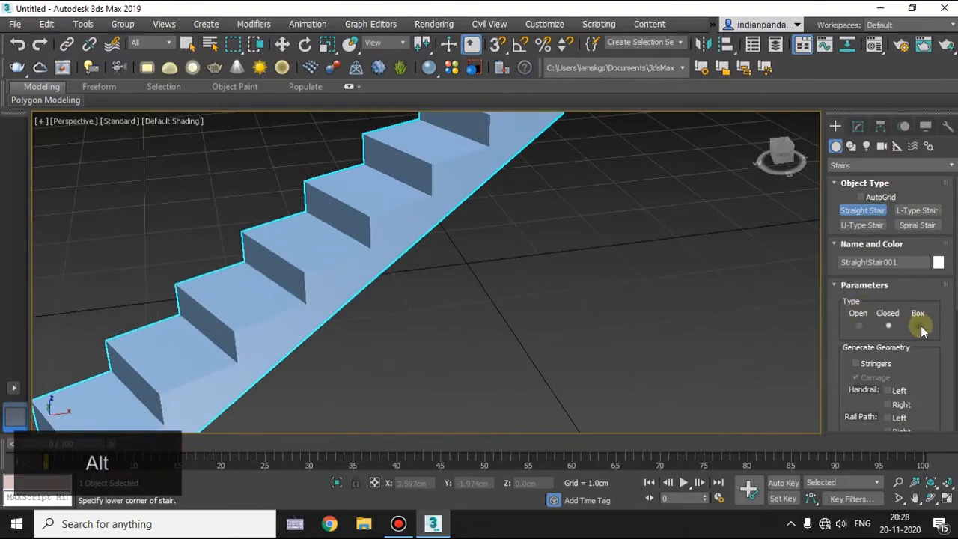
Try the Box type on the straight stair and return it to the Open type.
left_click(918, 327)
scroll(657, 328, "down", 5)
middle_click_drag(506, 329, 534, 268, "alt")
middle_click_drag(686, 327, 452, 321, "alt")
middle_click_drag(683, 213, 779, 322, "alt")
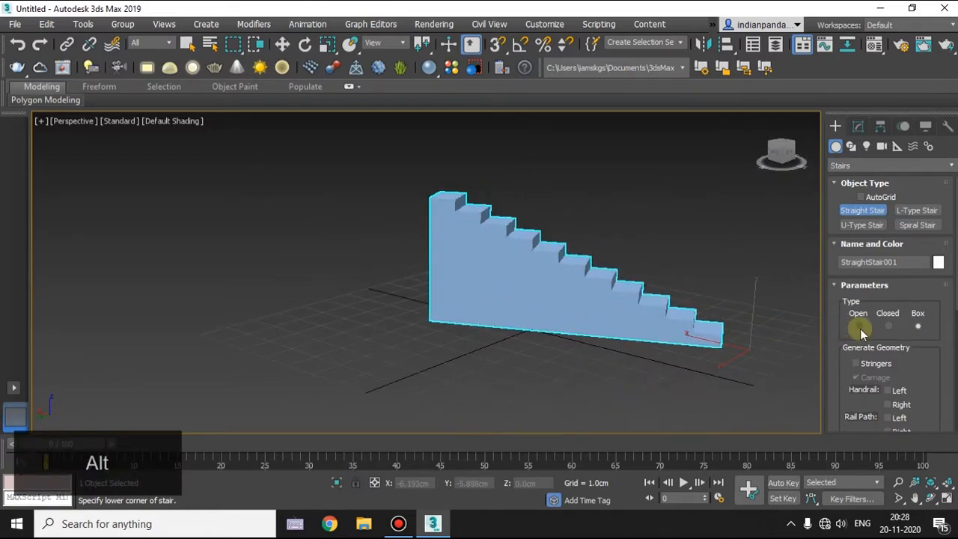
left_click(858, 326)
mouse_move(564, 318)
middle_mouse_down("alt")
mouse_move(481, 343)
mouse_move(592, 349)
mouse_move(591, 308)
mouse_move(602, 338)
mouse_move(498, 304)
mouse_move(504, 274)
mouse_move(489, 291)
mouse_move(507, 327)
mouse_move(539, 304)
mouse_move(528, 285)
mouse_move(509, 305)
mouse_move(554, 307)
middle_mouse_up("alt")
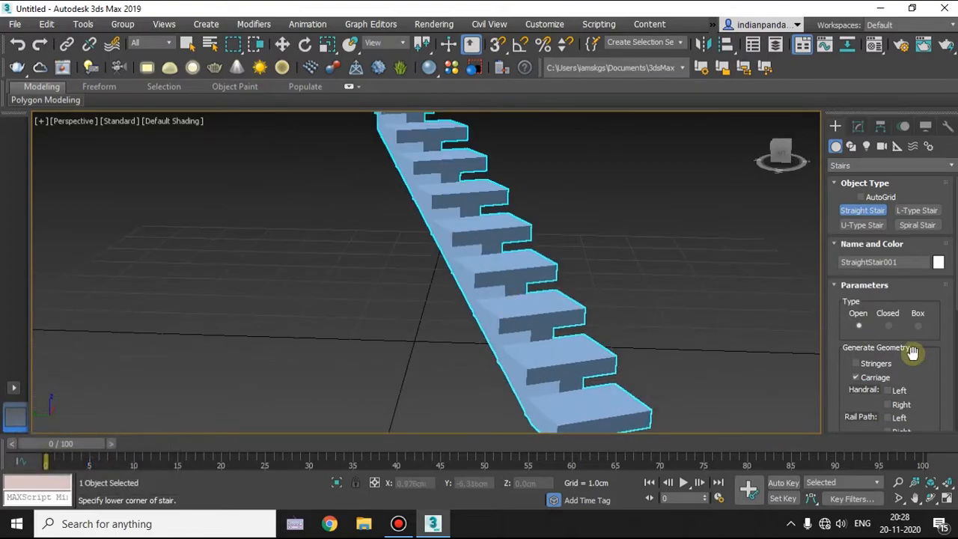
Enable Stringers in the straight stair's generated geometry.
scroll(898, 348, "down", 1)
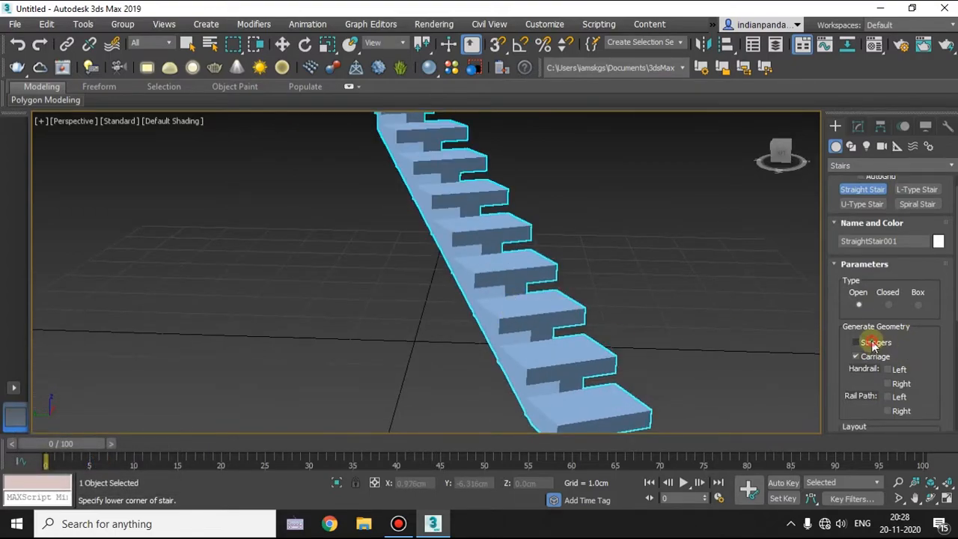
left_click(872, 344)
middle_click_drag(637, 321, 592, 318, "alt")
Try the Closed type on the stair with stringers and return it to Open.
left_click(889, 304)
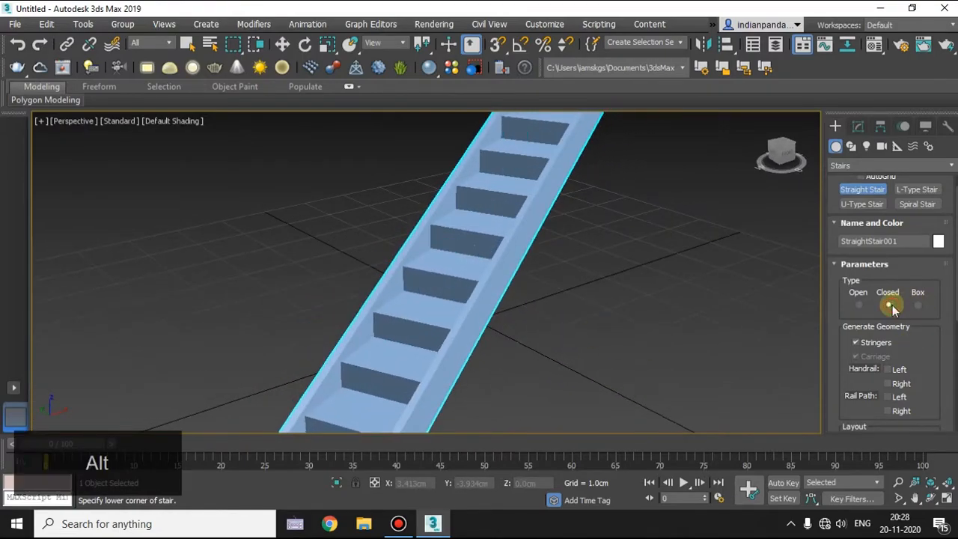
middle_click_drag(457, 321, 804, 336, "alt")
left_click(858, 305)
middle_click_drag(629, 339, 602, 315, "alt")
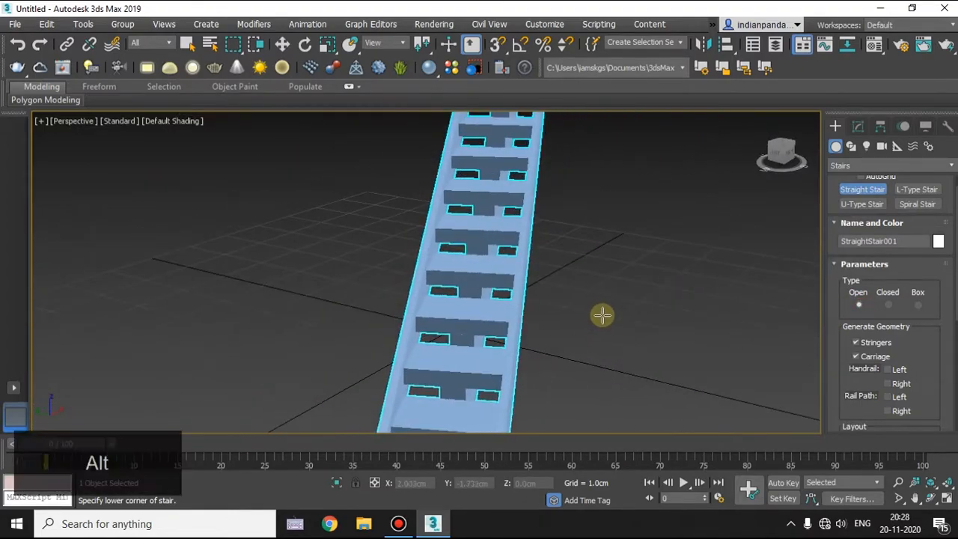
Disable Stringers on the straight stair and toggle Carriage off and back on, comparing the support under the steps.
left_click(870, 342)
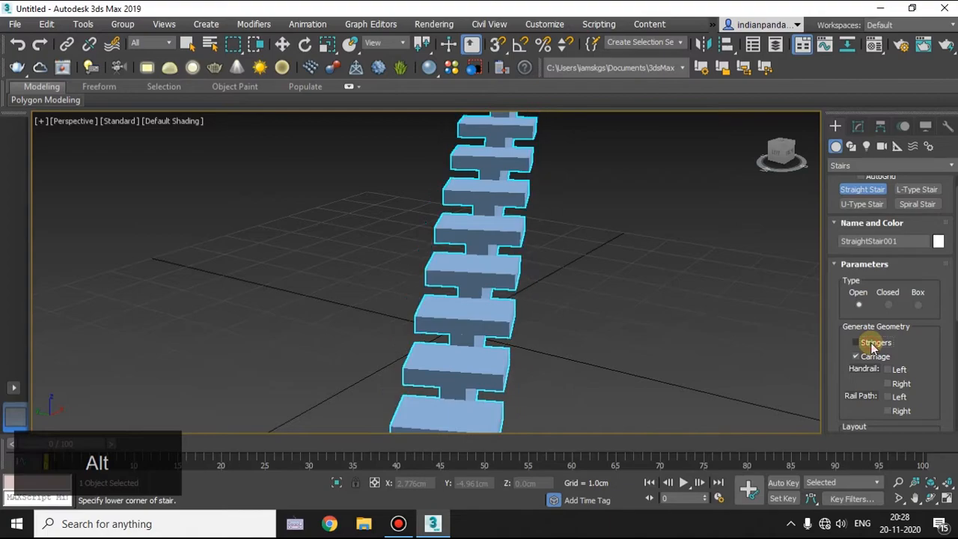
middle_click_drag(574, 331, 791, 348)
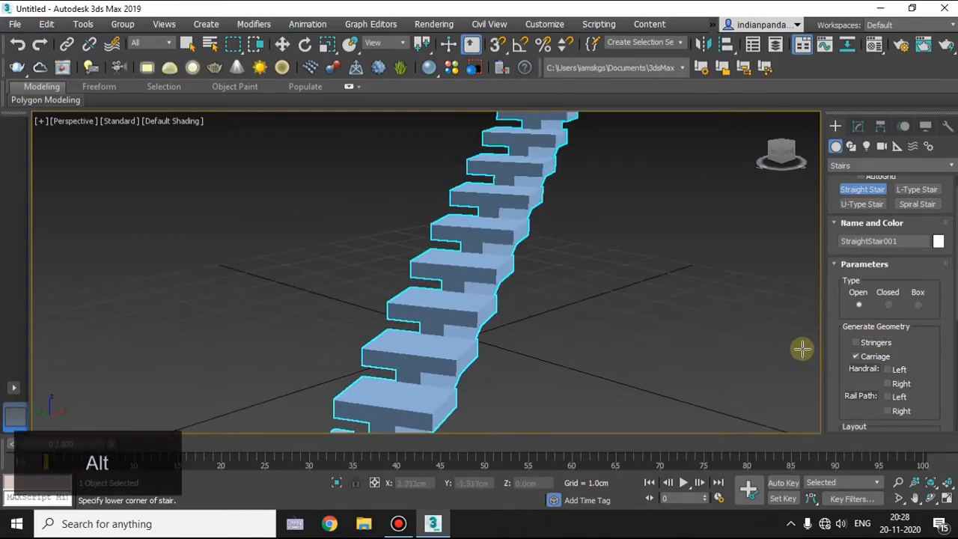
left_click(858, 357)
middle_click_drag(439, 331, 694, 292, "alt")
middle_click_drag(364, 156, 368, 192, "alt")
left_click(858, 357)
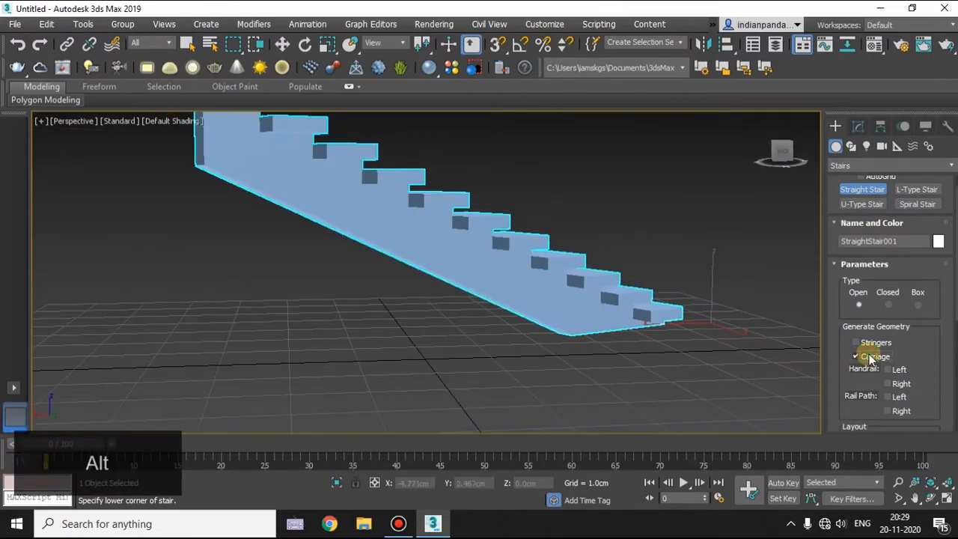
middle_click_drag(803, 350, 321, 182, "alt")
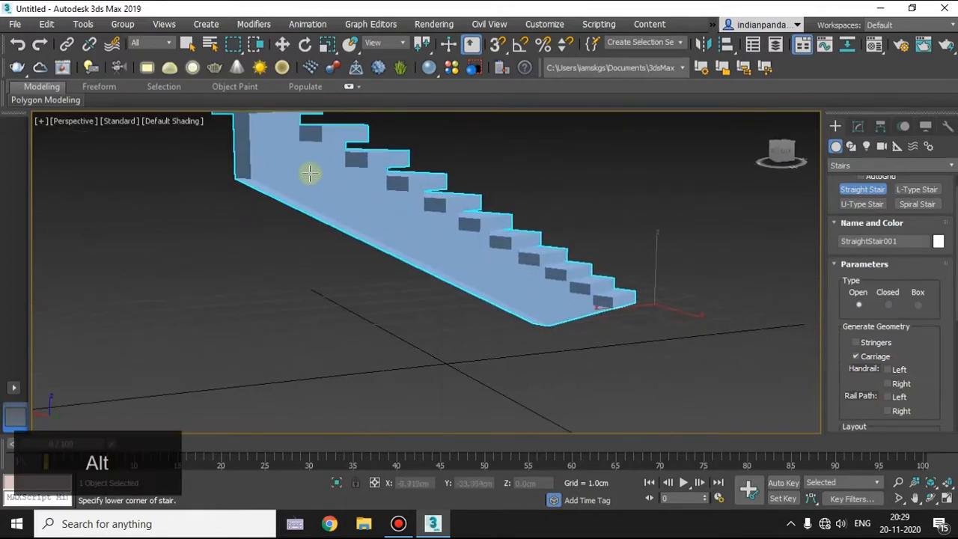
middle_click_drag(456, 253, 764, 276, "alt")
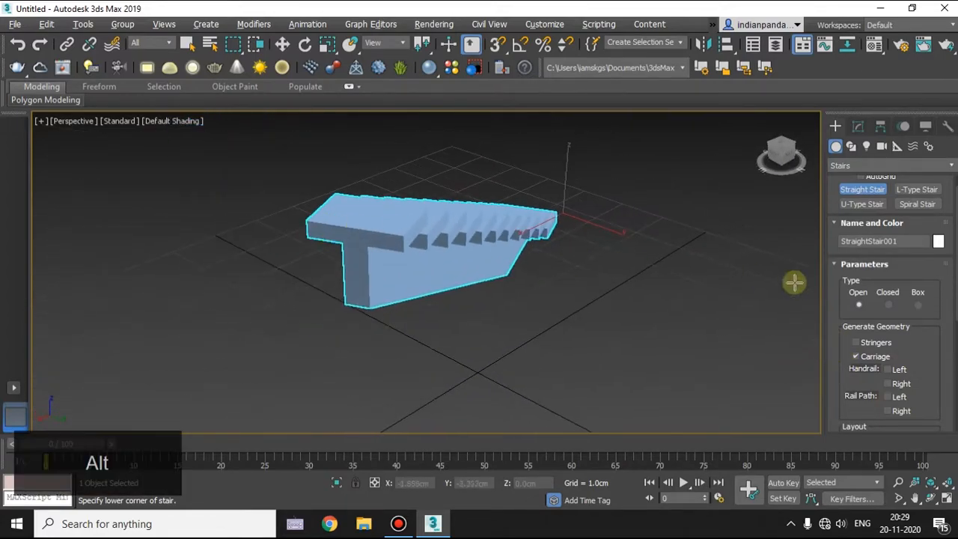
Try Stringers on the stair without and with Carriage, returning the generated geometry to Carriage only.
left_click(856, 357)
left_click(866, 343)
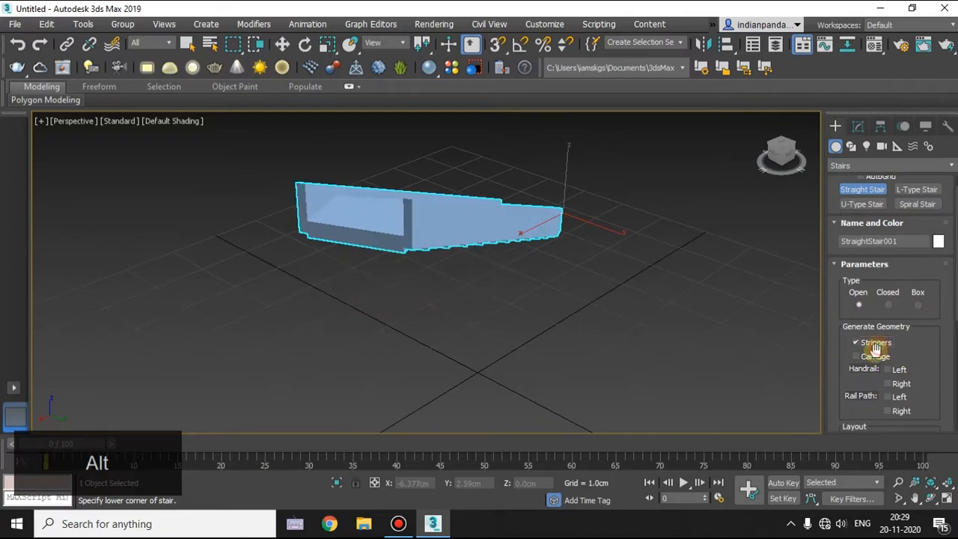
left_click(861, 356)
middle_click_drag(737, 318, 580, 272, "alt")
left_click(876, 344)
middle_click_drag(542, 337, 800, 413, "alt")
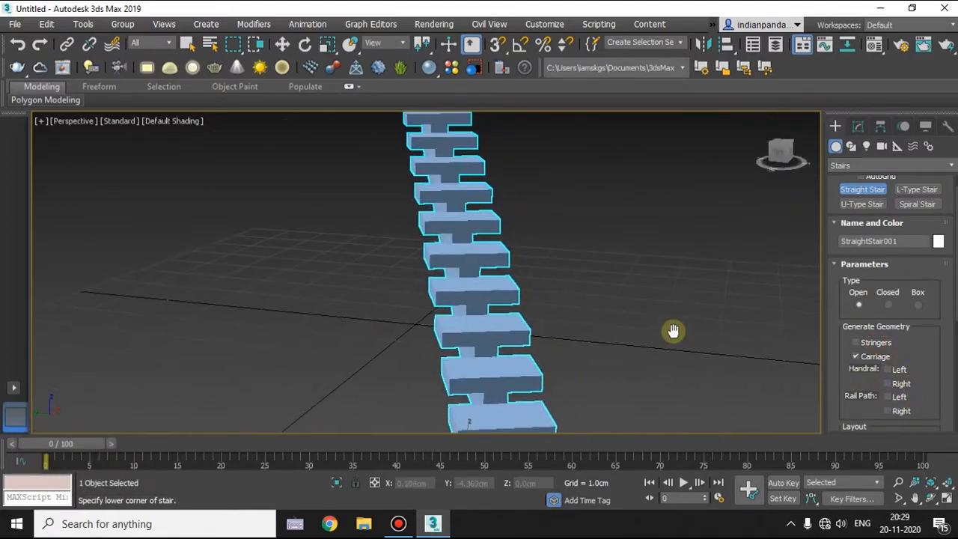
scroll(644, 343, "down", 5)
middle_click_drag(715, 359, 864, 390, "alt")
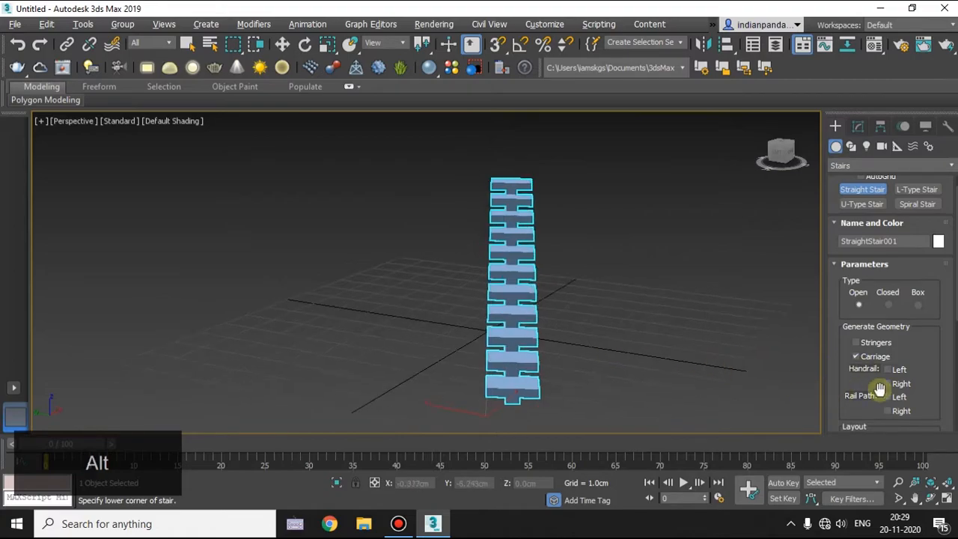
Try the left and right handrails on the stair and turn both off again.
middle_click_drag(611, 367, 629, 368, "alt")
left_click(890, 371)
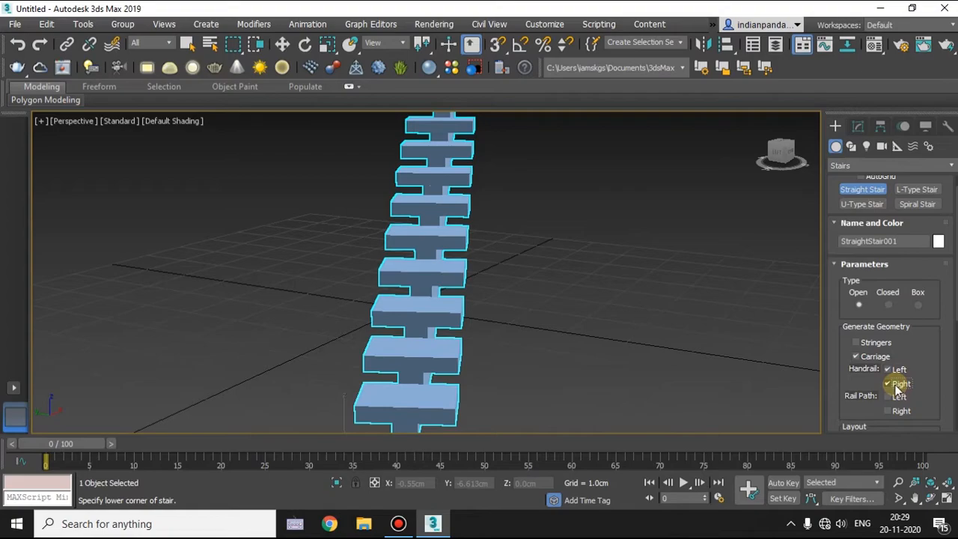
scroll(653, 335, "down", 3)
middle_click_drag(601, 328, 633, 323, "alt")
left_click(890, 370)
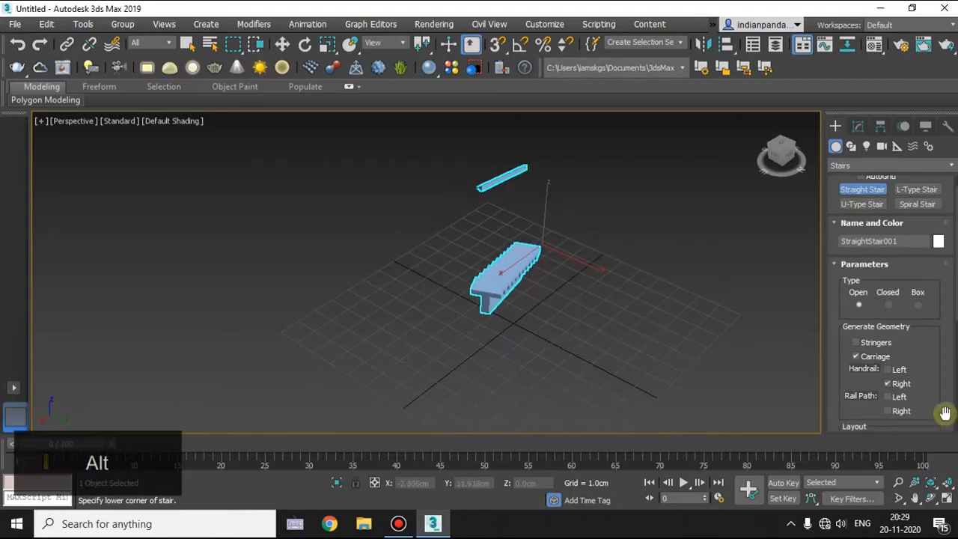
middle_click_drag(492, 359, 499, 306, "alt")
scroll(505, 301, "up", 5)
middle_click_drag(617, 306, 658, 350, "alt")
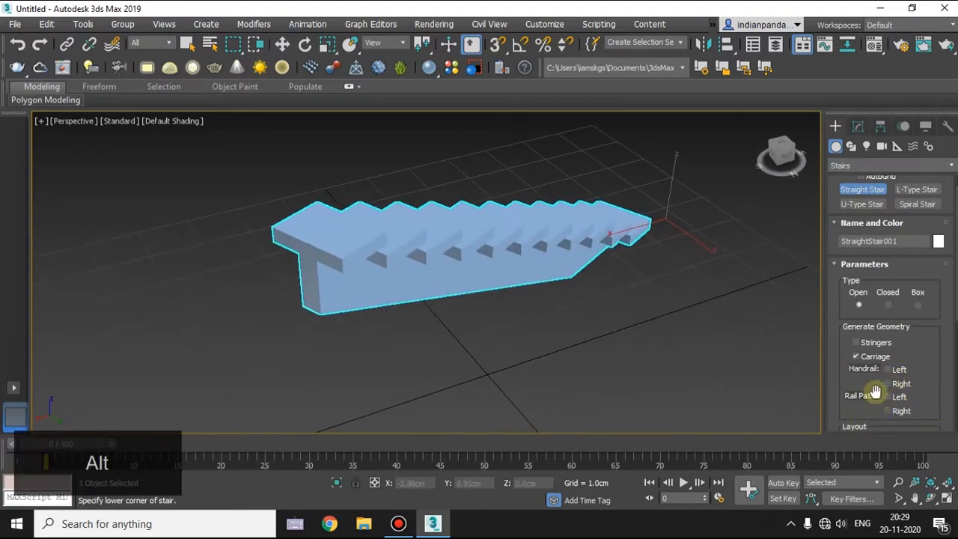
Enable the left and right rail paths above the straight stair.
scroll(876, 391, "down", 1)
left_click(886, 376)
left_click(888, 390)
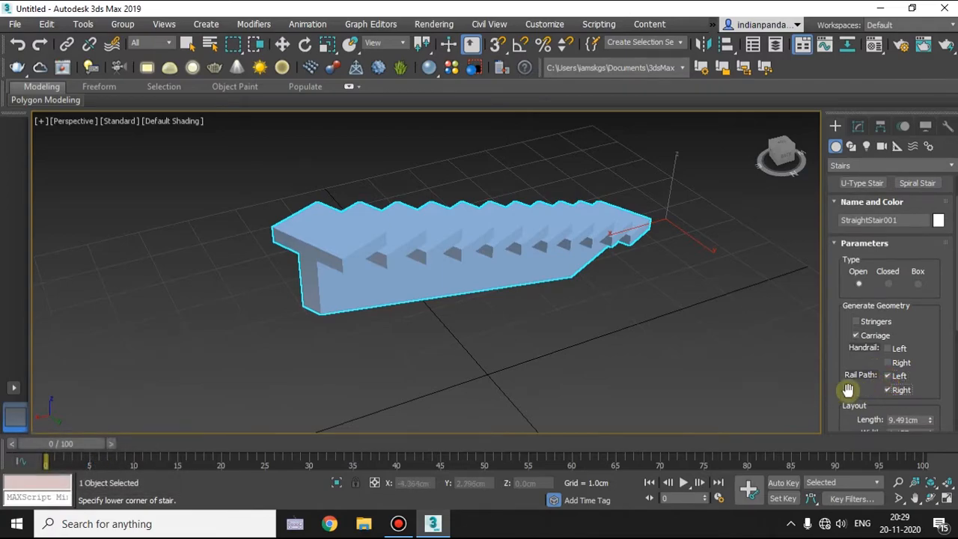
scroll(498, 362, "down", 5)
middle_click_drag(443, 341, 624, 250, "alt")
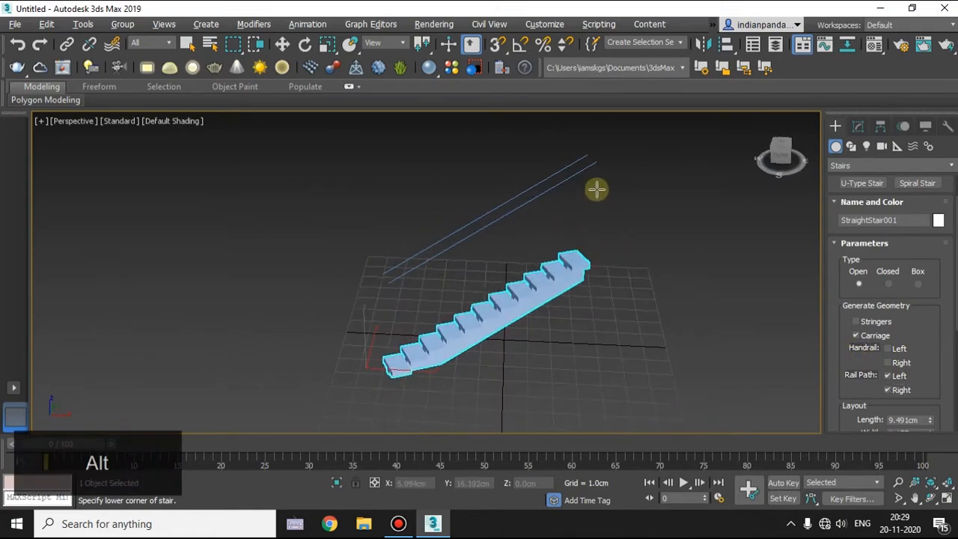
Toggle the left handrail on and off to compare it with the rail path, leaving it off.
left_click(889, 348)
left_click(889, 348)
left_click(889, 349)
left_click(889, 348)
left_click(889, 348)
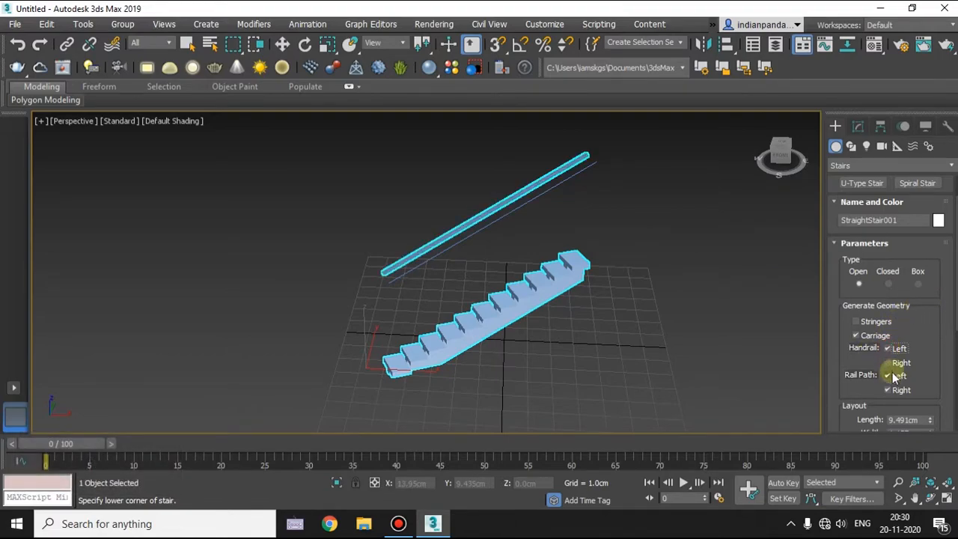
left_click(889, 348)
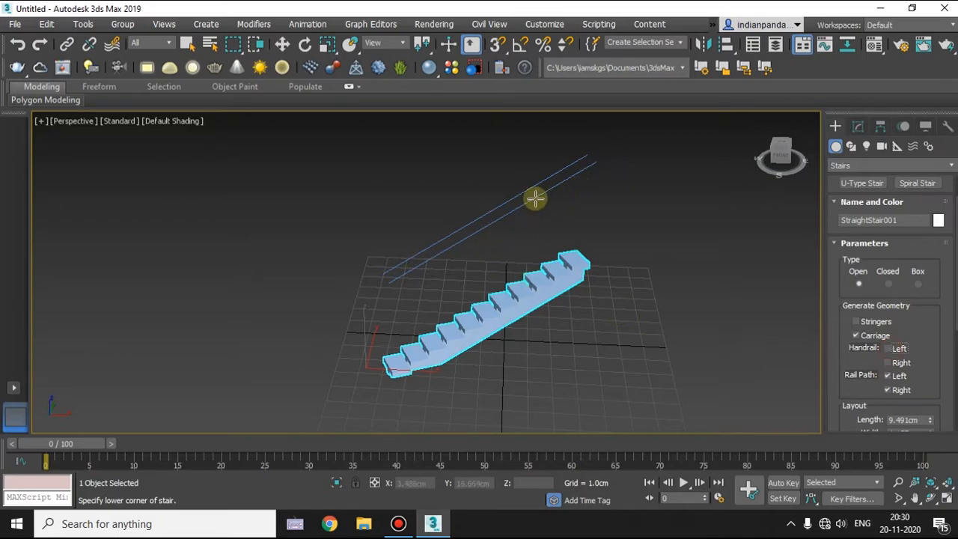
Inspect the two rail path lines around the stair and disable both the left and right rail paths.
middle_click_drag(415, 308, 474, 259, "alt")
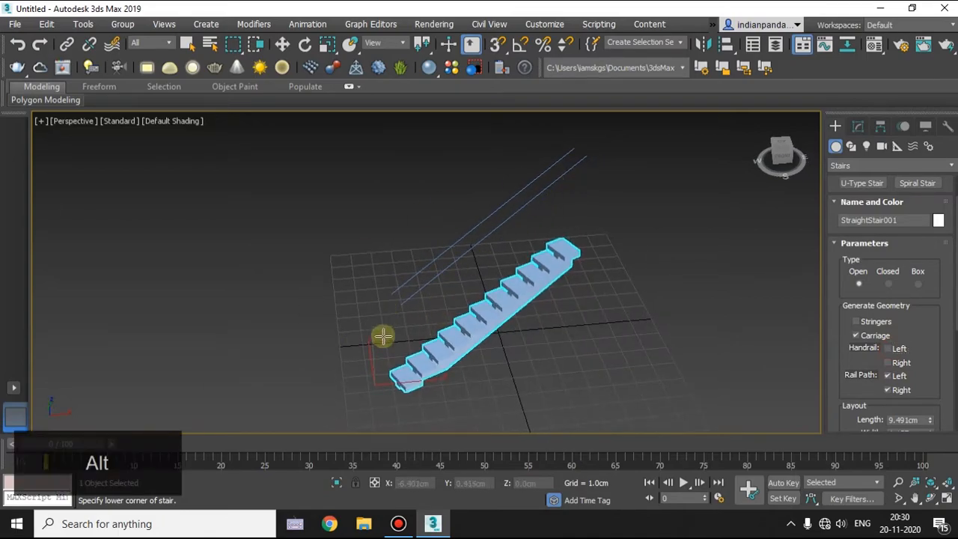
scroll(498, 233, "up", 5)
scroll(498, 235, "down", 5)
middle_click_drag(490, 318, 517, 282, "alt")
scroll(918, 353, "down", 1)
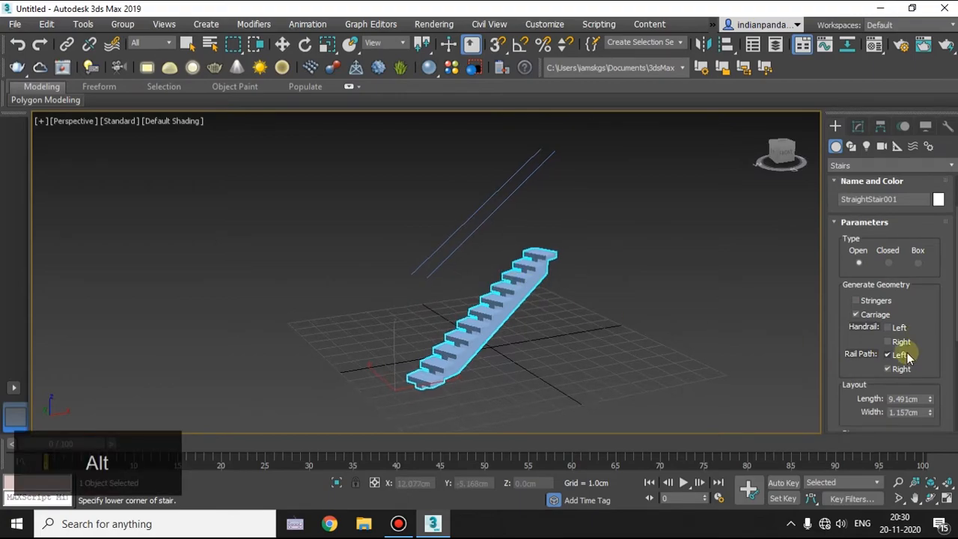
scroll(935, 363, "down", 2)
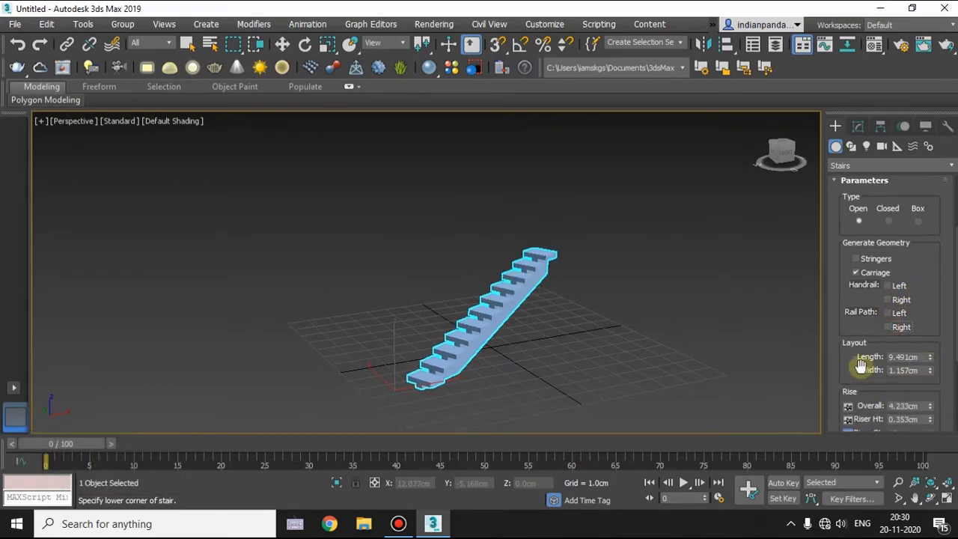
Increase the straight stair's layout length to about 22.811 cm.
scroll(468, 368, "up", 2)
middle_click_drag(469, 367, 453, 357, "alt")
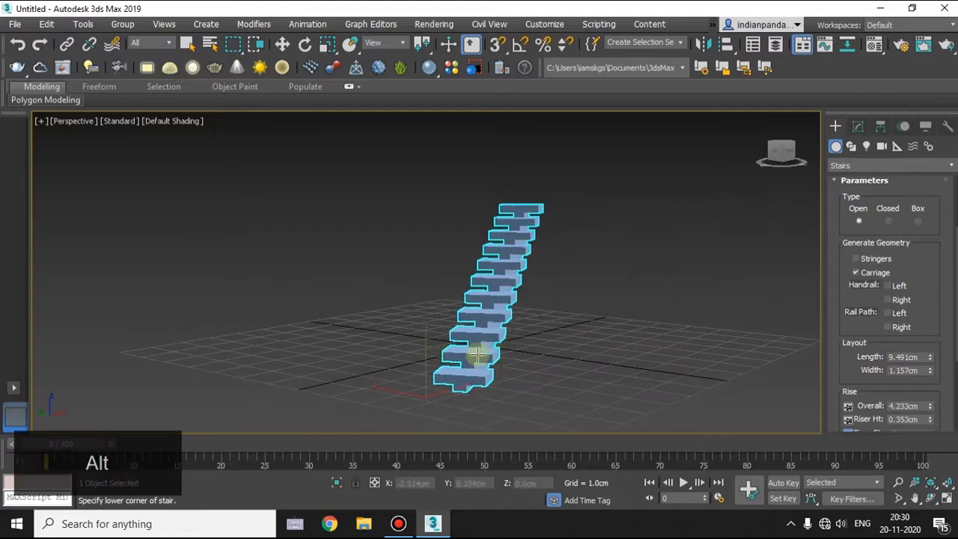
left_click_drag(931, 360, 927, 289)
mouse_move(695, 336)
middle_mouse_down("alt")
mouse_move(654, 338)
mouse_move(697, 352)
middle_mouse_up("alt")
left_click_drag(932, 361, 921, 336)
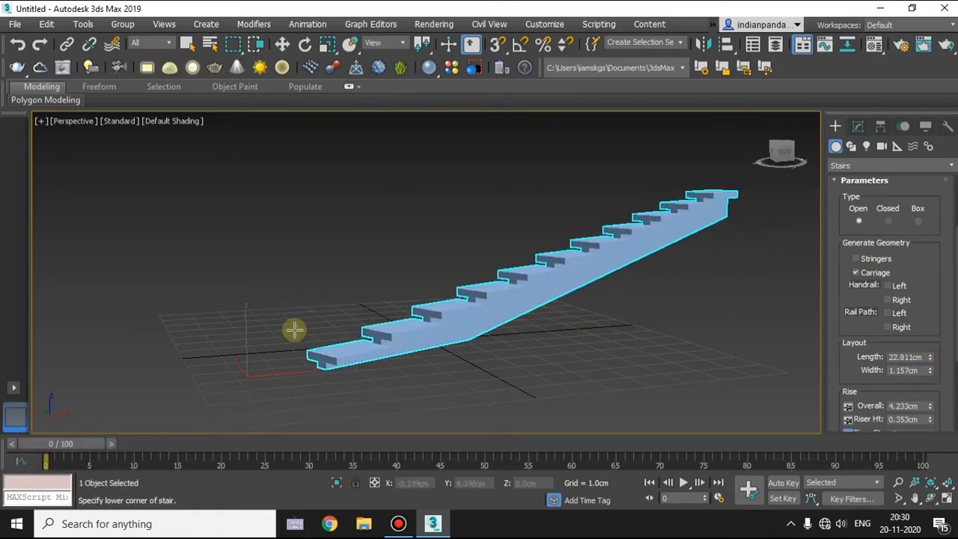
Set the stair's layout length to about 18.477 cm and its width to about 4.221 cm.
middle_click_drag(578, 284, 558, 324, "alt")
scroll(643, 324, "down", 3)
middle_click_drag(719, 357, 612, 342, "alt")
scroll(612, 342, "up", 5)
scroll(569, 331, "down", 4)
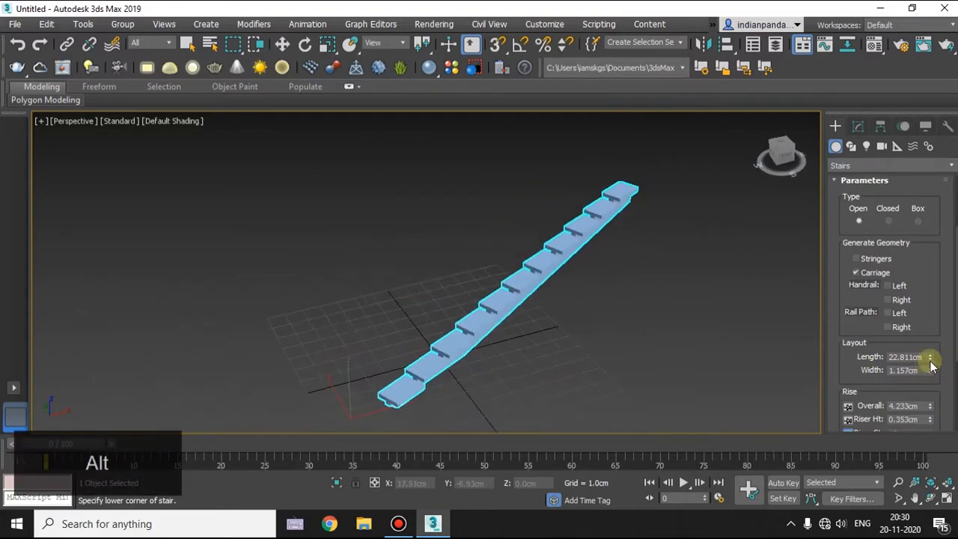
left_click_drag(929, 360, 914, 184)
middle_click_drag(769, 313, 697, 323, "alt")
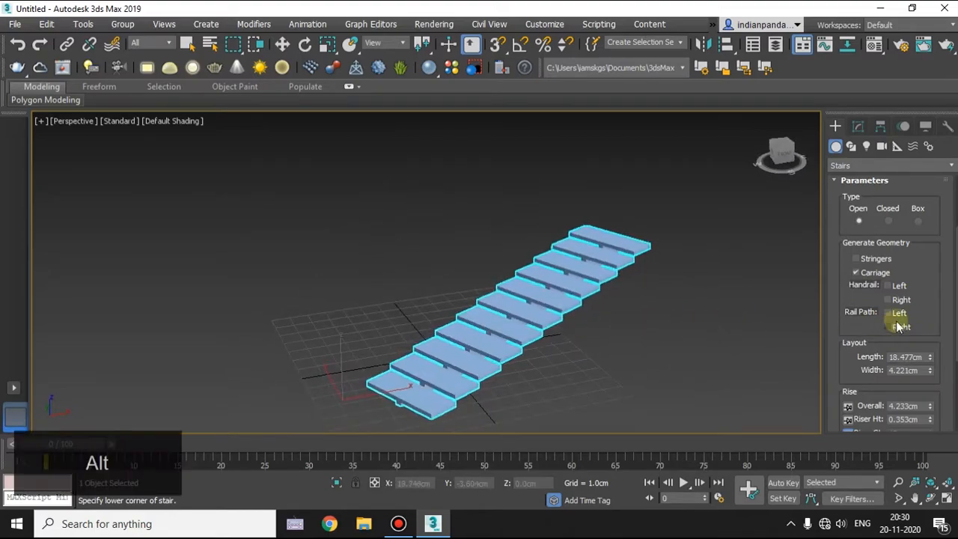
Lock the stair's overall rise and set the riser count to 13.
scroll(898, 320, "down", 1)
scroll(898, 320, "down", 3)
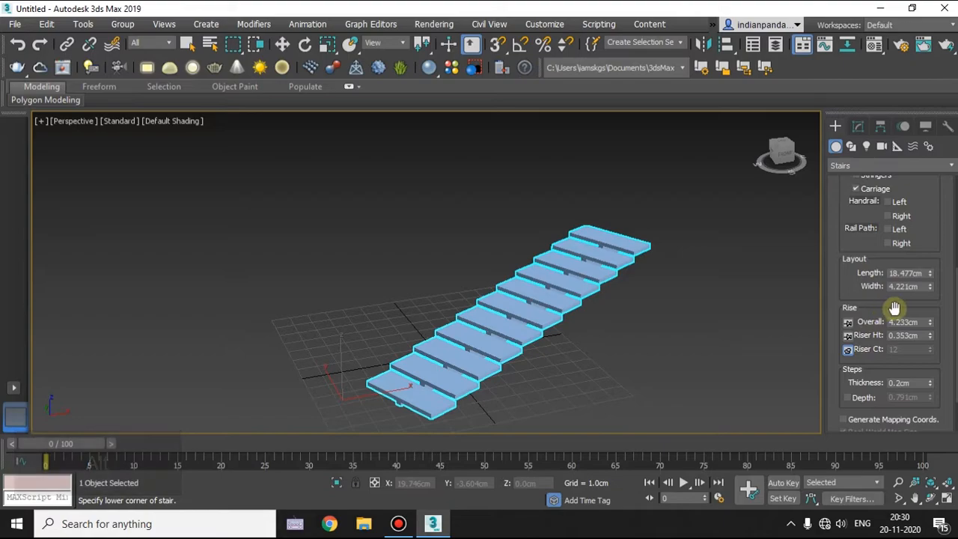
middle_click_drag(460, 369, 463, 367, "alt")
middle_click_drag(604, 357, 599, 351, "alt")
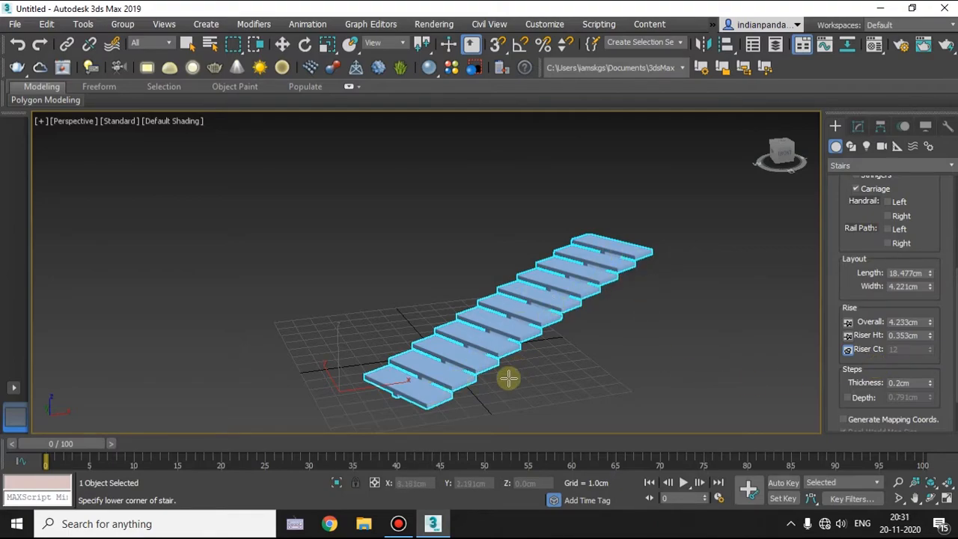
scroll(509, 379, "up", 2)
middle_click_drag(509, 379, 499, 376)
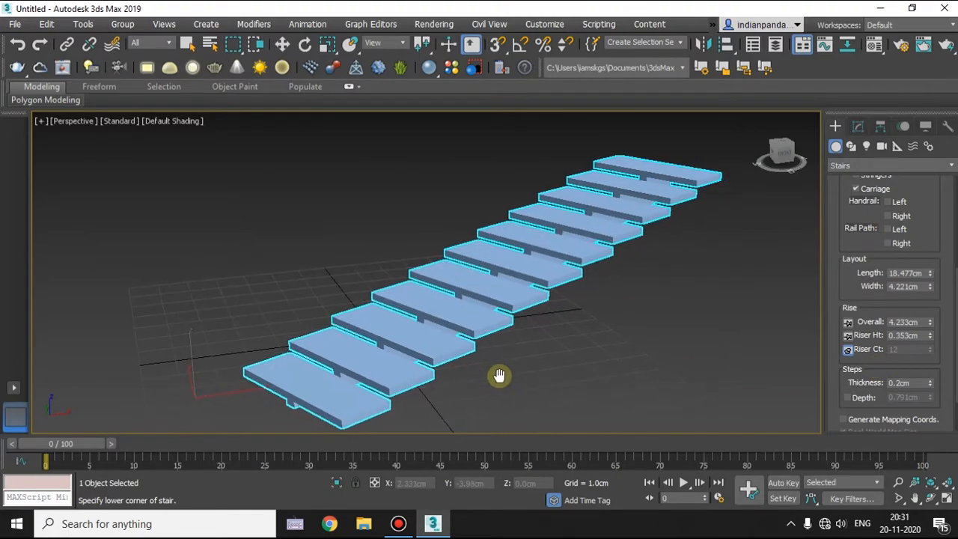
left_click(849, 323)
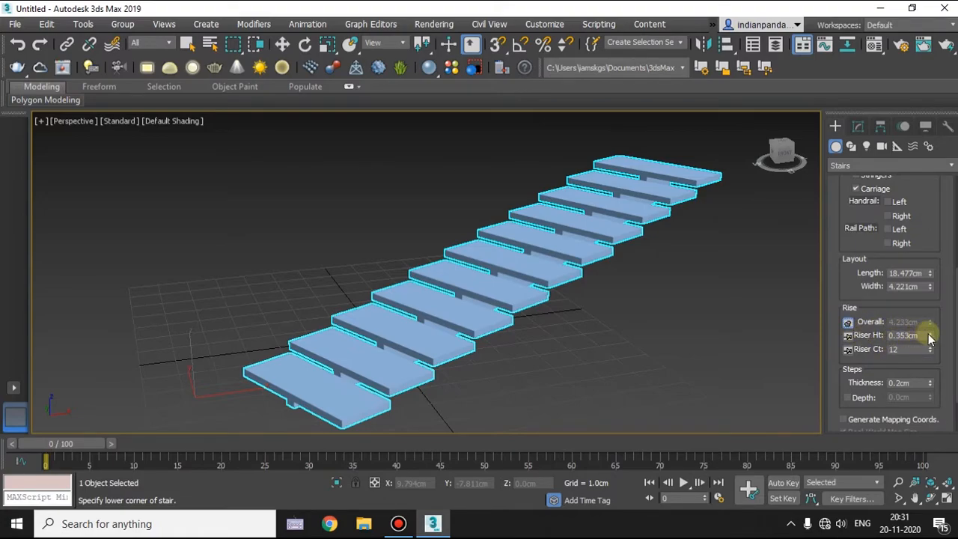
mouse_move(930, 330)
left_mouse_down()
mouse_move(931, 315)
mouse_move(930, 332)
left_mouse_up()
mouse_move(932, 350)
left_mouse_down()
mouse_move(933, 338)
mouse_move(933, 349)
left_mouse_up()
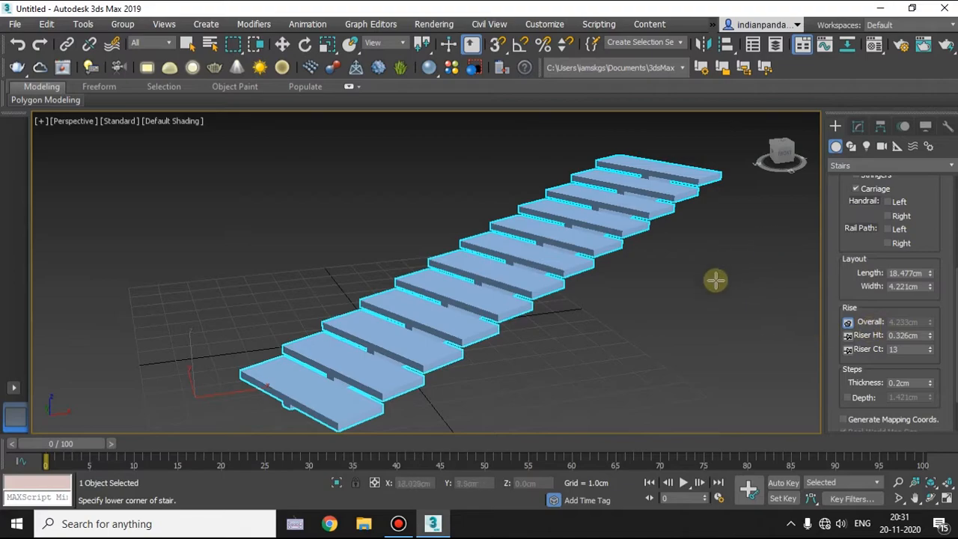
left_click_drag(933, 348, 935, 354)
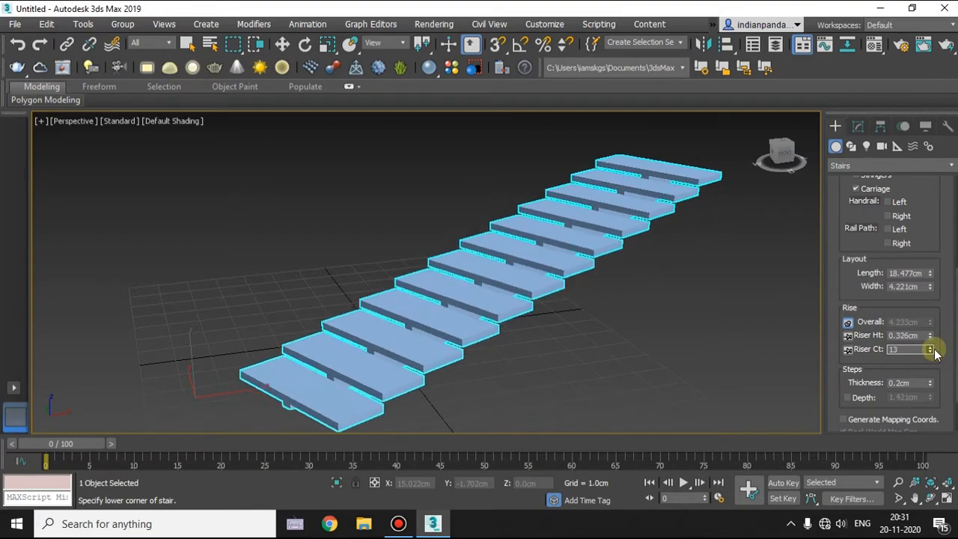
Set the riser count to 20 with the overall rise locked.
left_click(926, 347)
type("20")
key("Return")
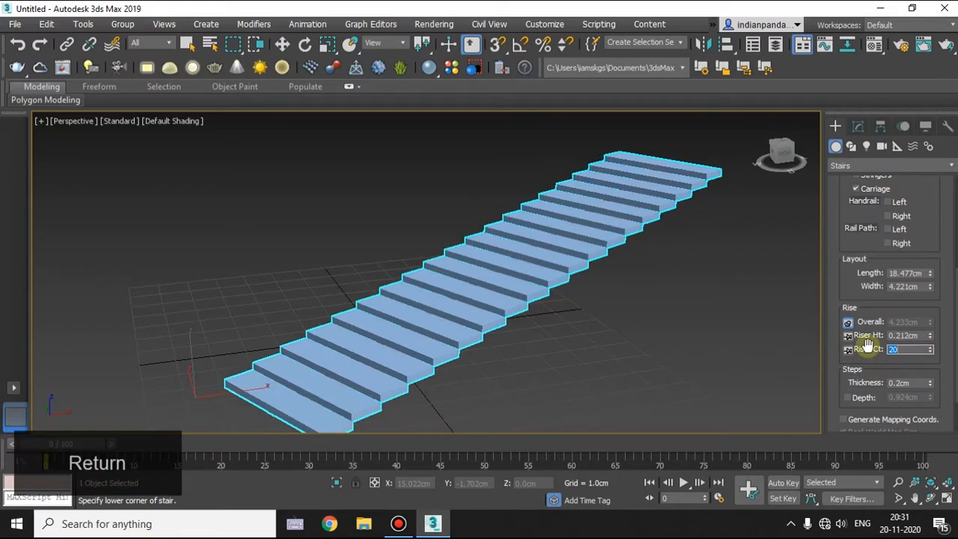
middle_click_drag(499, 352, 593, 387, "alt")
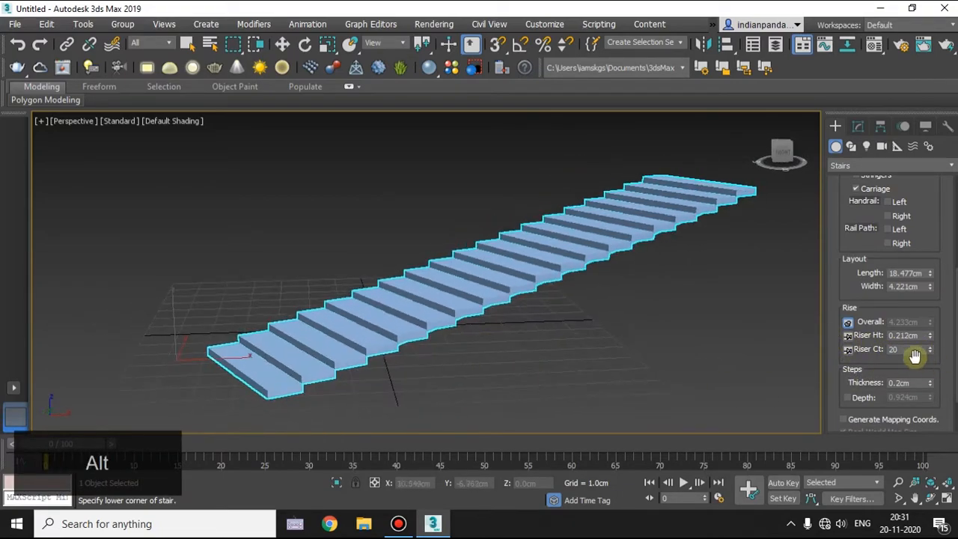
Lock the riser count, raise the overall rise to about 8.026 cm, and adjust the riser height to about 0.437 cm.
left_click(849, 349)
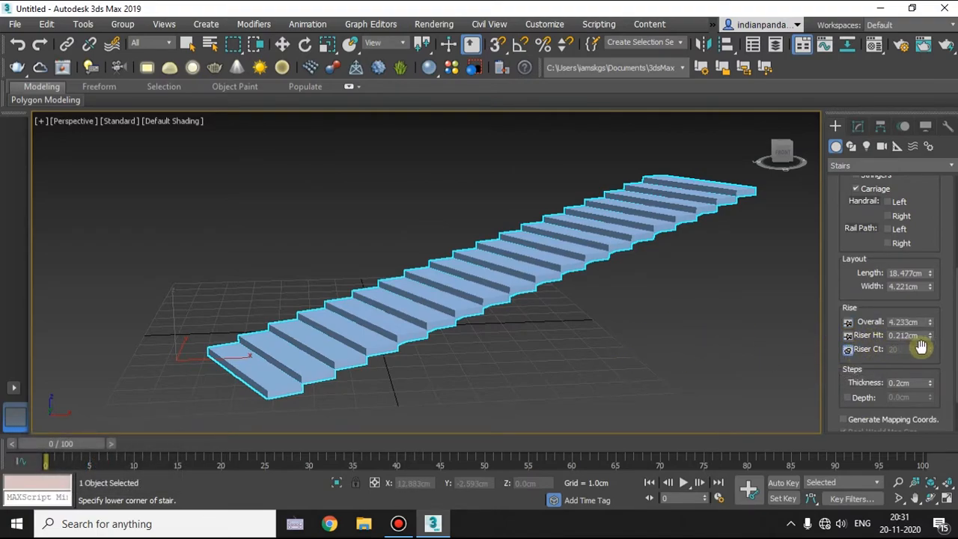
left_click_drag(927, 324, 920, 255)
scroll(651, 300, "down", 3)
mouse_move(930, 338)
left_mouse_down()
mouse_move(935, 299)
mouse_move(933, 333)
left_mouse_up()
middle_click_drag(793, 346, 902, 362, "alt")
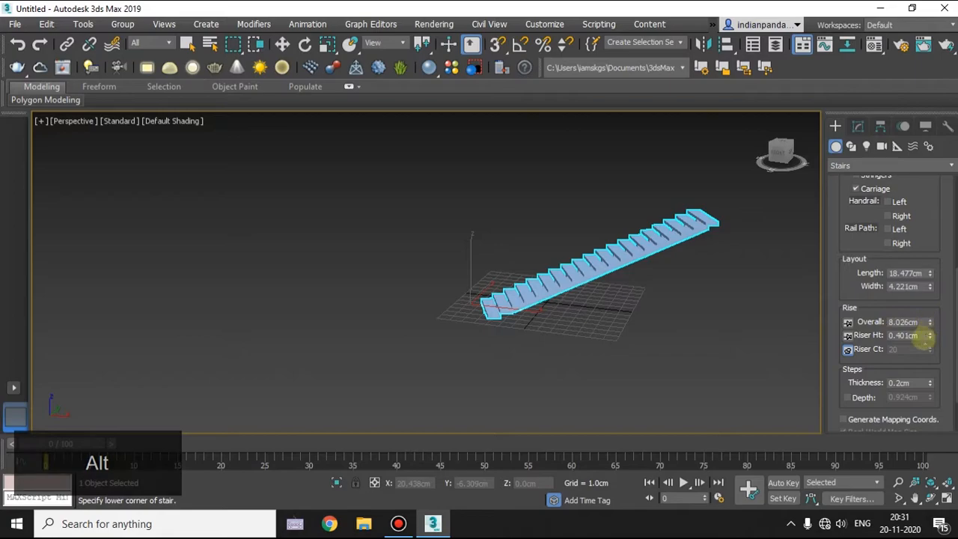
mouse_move(932, 336)
left_mouse_down()
mouse_move(924, 244)
mouse_move(923, 333)
left_mouse_up()
Lock the riser height and increase the riser count to 25.
left_click(848, 336)
left_click_drag(931, 349, 931, 347)
left_click(848, 350)
middle_click_drag(644, 346, 672, 344, "alt")
middle_click_drag(620, 310, 588, 348)
scroll(564, 297, "up", 3)
scroll(564, 297, "down", 2)
scroll(861, 337, "down", 1)
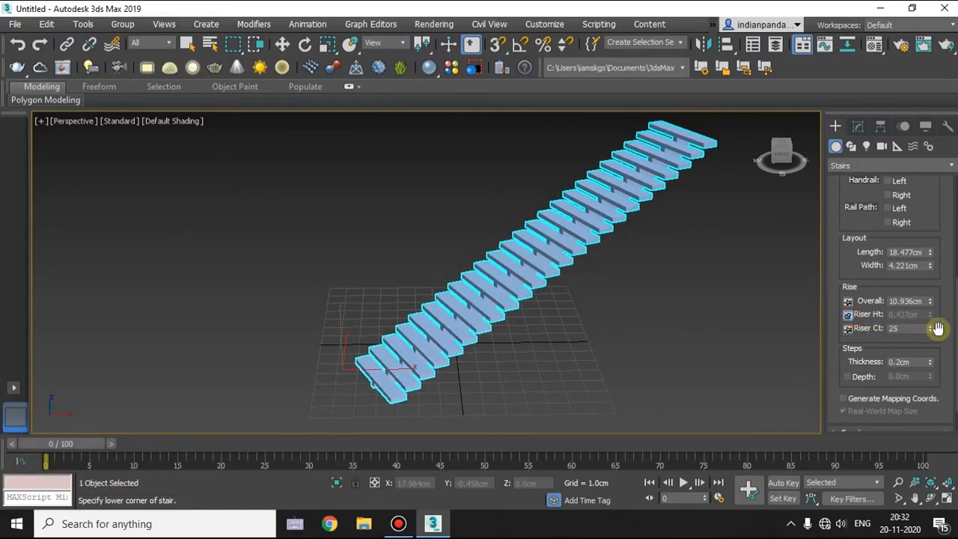
Reduce the riser count to 13 and lock the riser count.
left_click_drag(932, 334, 840, 327)
left_click(848, 330)
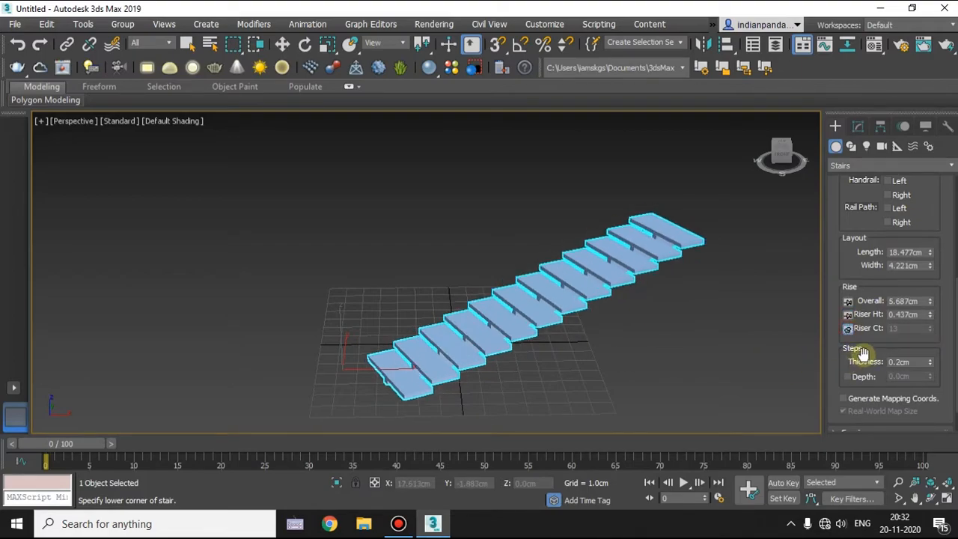
scroll(572, 340, "up", 4)
middle_click_drag(556, 337, 573, 327, "alt")
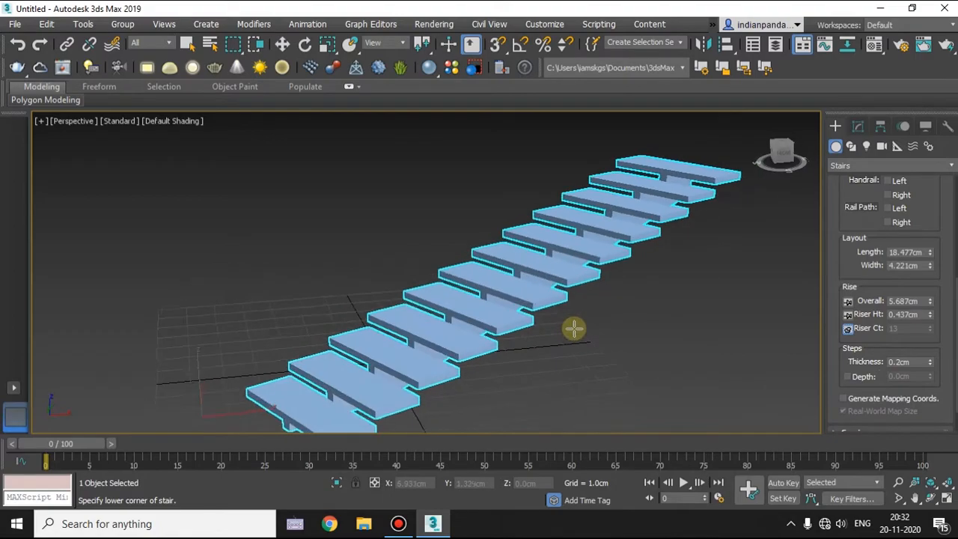
Raise the step thickness to 0.437 cm so that the treads meet each other.
left_click(932, 365)
left_click_drag(931, 365, 914, 144)
left_click_drag(918, 213, 907, 68)
middle_click_drag(582, 310, 425, 319, "alt")
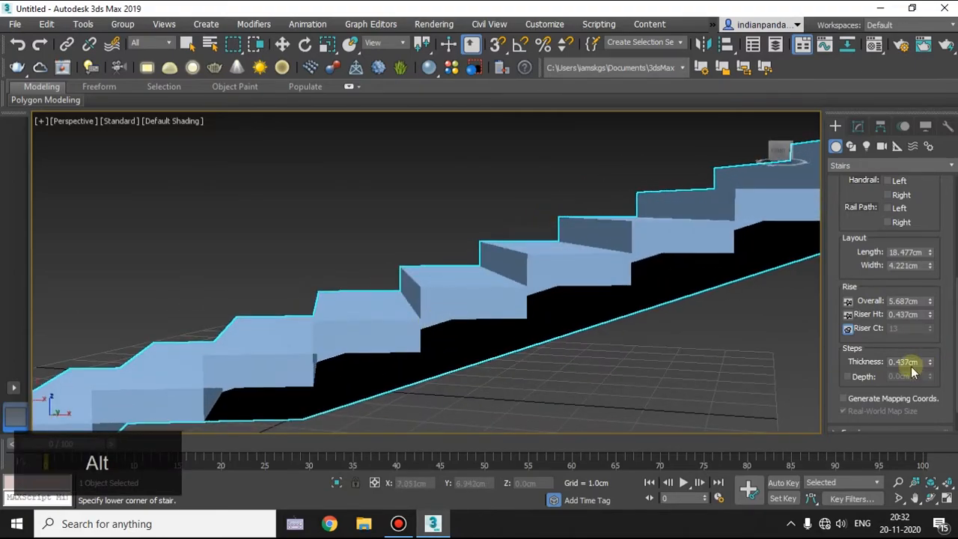
left_click_drag(930, 365, 934, 286)
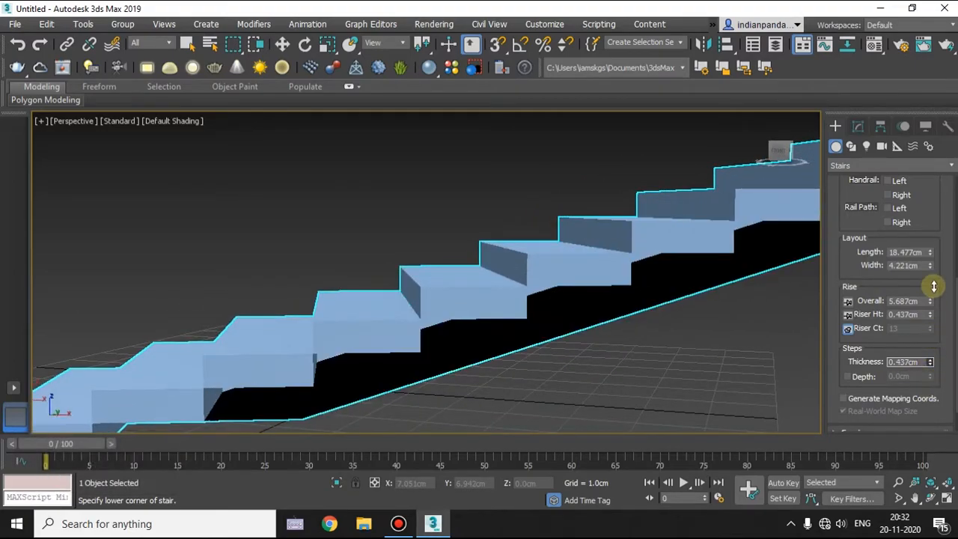
Reduce the step thickness to about 0.184 cm and leave the step depth override turned off after trying it.
middle_click_drag(813, 331, 703, 351, "alt")
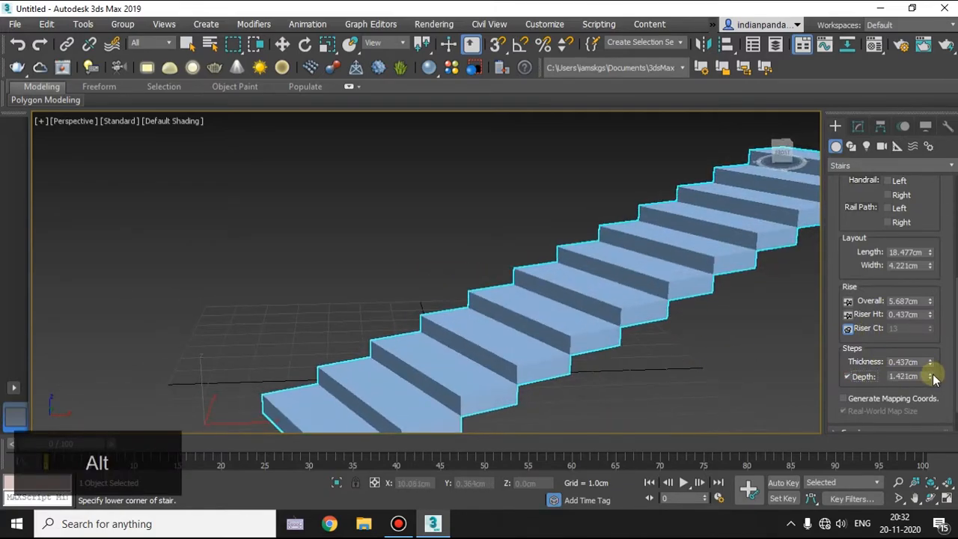
left_click_drag(932, 364, 912, 334)
middle_click_drag(695, 346, 610, 331, "alt")
mouse_move(934, 382)
left_mouse_down()
mouse_move(924, 355)
mouse_move(924, 391)
left_mouse_up()
left_click(860, 379)
middle_click_drag(570, 391, 633, 359, "alt")
scroll(884, 366, "down", 2)
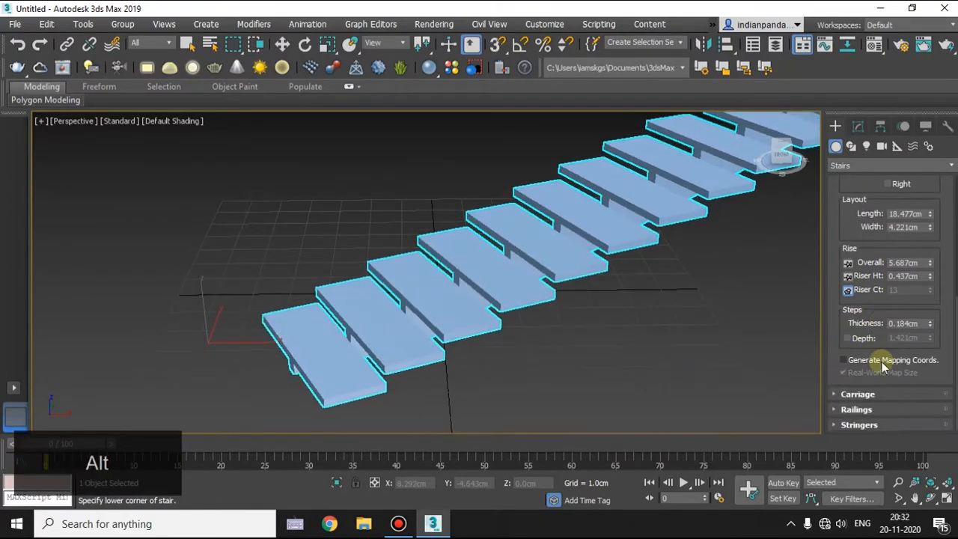
Open the carriage parameters and increase the carriage depth to about 1.7 cm.
scroll(883, 365, "up", 4)
scroll(869, 378, "down", 4)
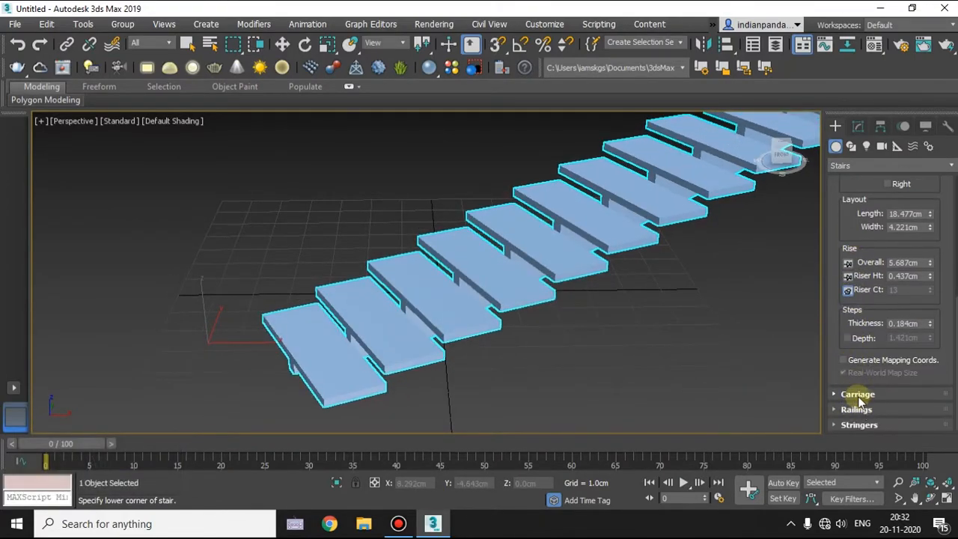
left_click(869, 394)
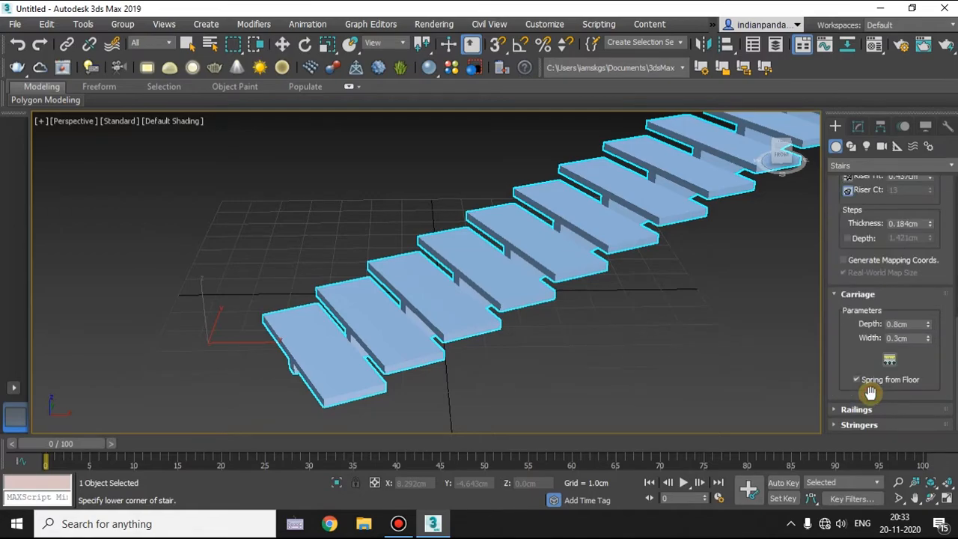
middle_click_drag(525, 341, 509, 260, "alt")
middle_click_drag(697, 235, 718, 300, "alt")
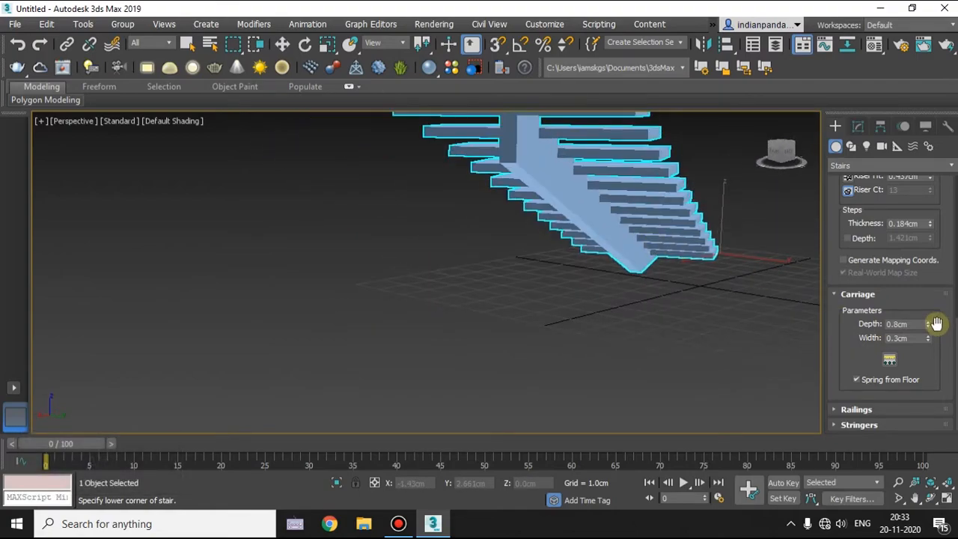
left_click_drag(930, 330, 930, 240)
middle_click_drag(702, 283, 599, 271, "alt")
scroll(588, 289, "down", 3)
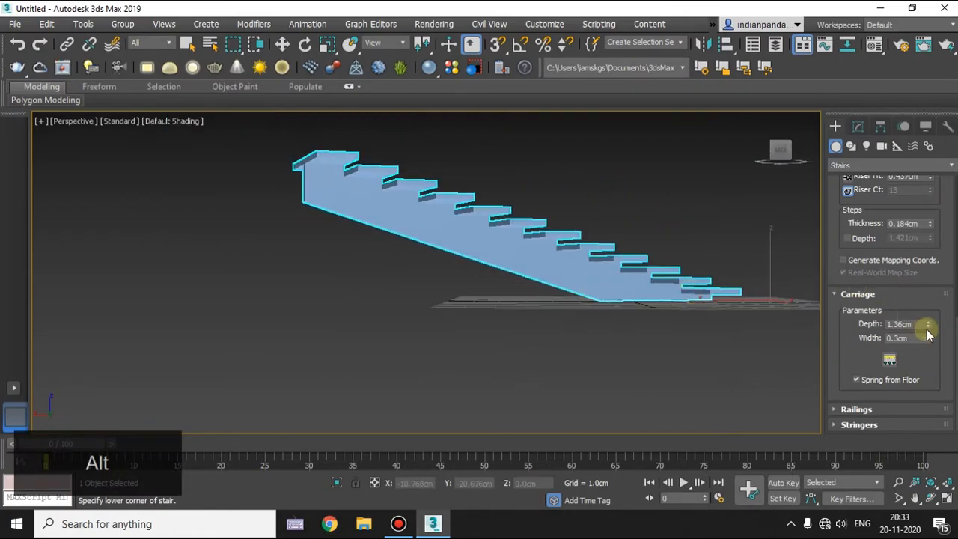
left_click_drag(930, 325, 883, 299)
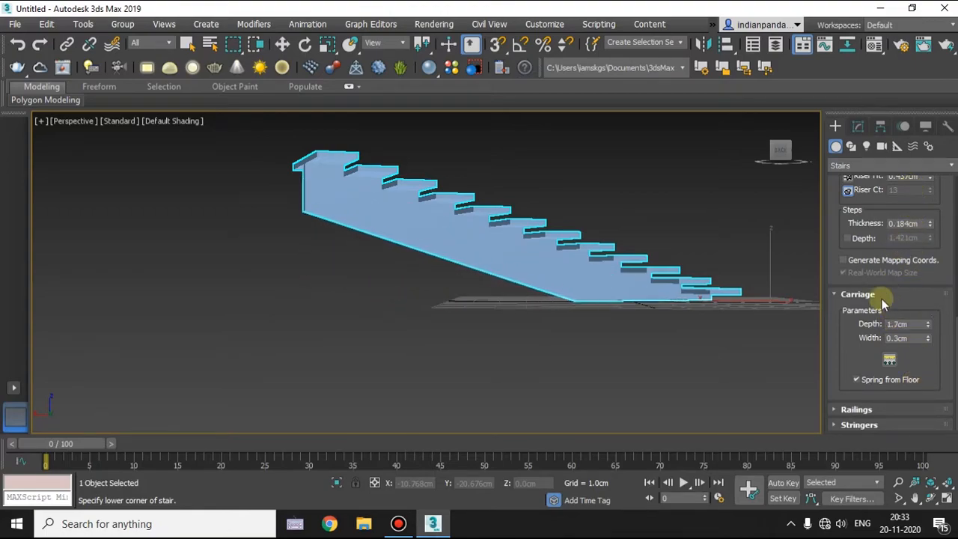
Increase the carriage depth to about 3.179 cm, and turn Spring from Floor off and back on to compare the carriage's lower end.
mouse_move(548, 308)
middle_mouse_down("alt")
mouse_move(535, 317)
mouse_move(542, 298)
middle_mouse_up("alt")
left_click_drag(929, 327, 933, 262)
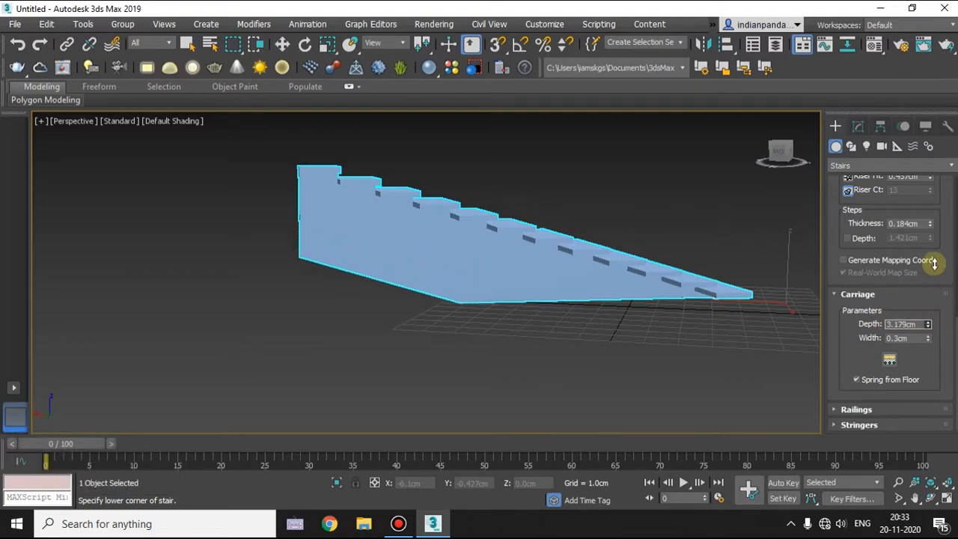
left_click(862, 380)
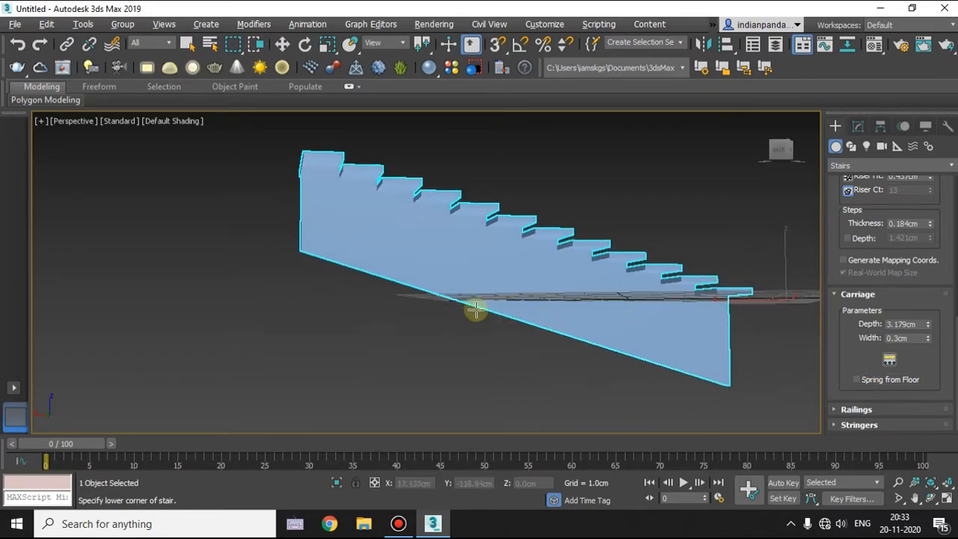
middle_click_drag(721, 321, 765, 342, "alt")
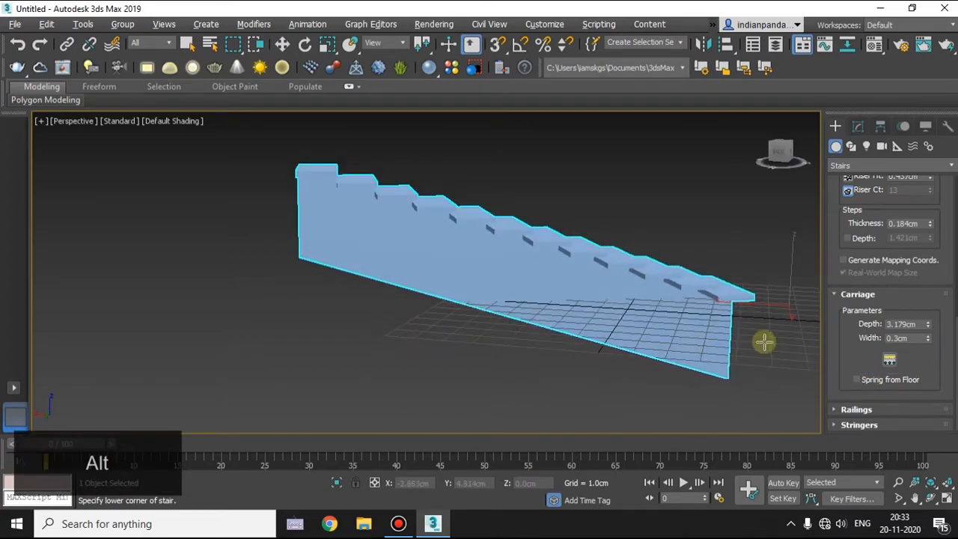
left_click(857, 379)
middle_click_drag(387, 317, 569, 330, "alt")
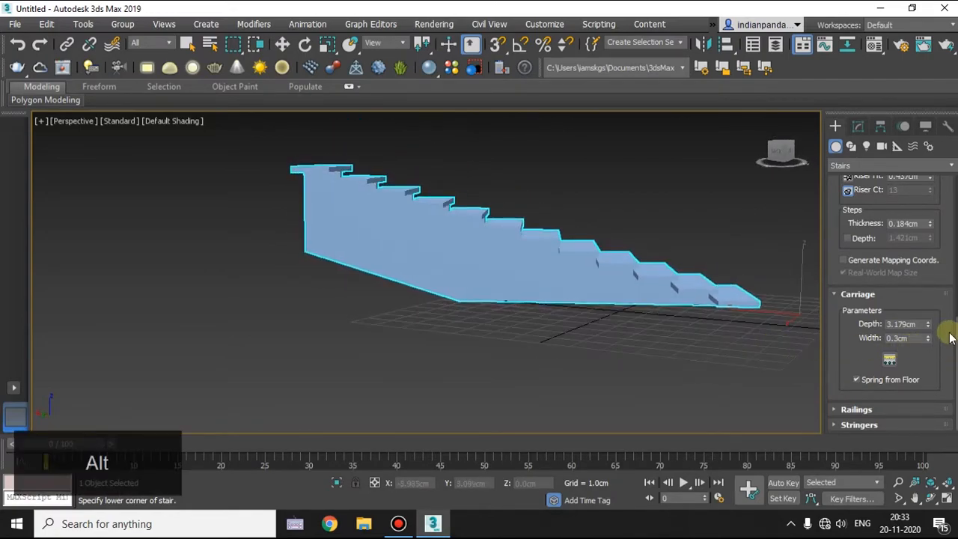
Reduce the carriage depth to about 1.651 cm and the carriage width to about 0.206 cm.
left_click_drag(928, 324, 915, 382)
middle_click_drag(541, 344, 573, 302, "alt")
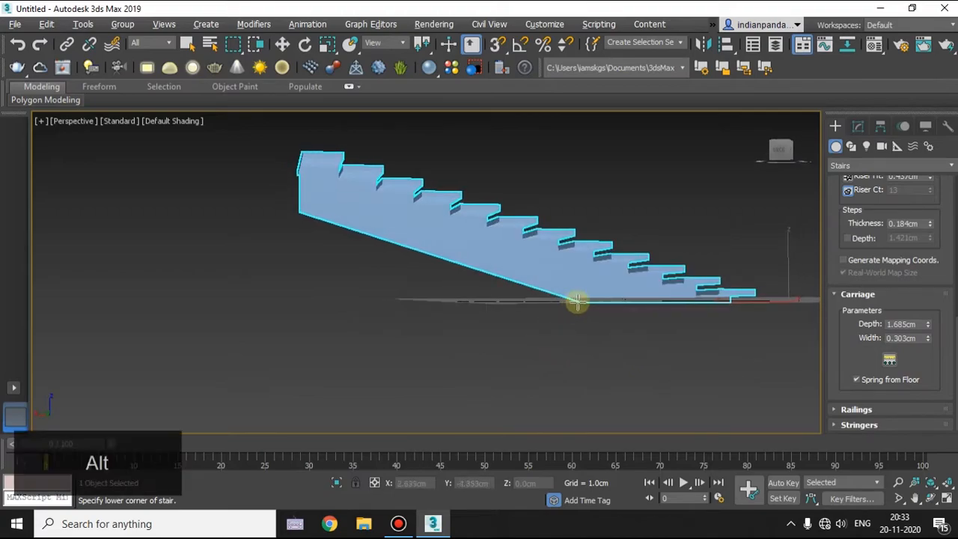
mouse_move(929, 327)
left_mouse_down()
mouse_move(925, 307)
mouse_move(928, 329)
left_mouse_up()
middle_click_drag(498, 276, 584, 287, "alt")
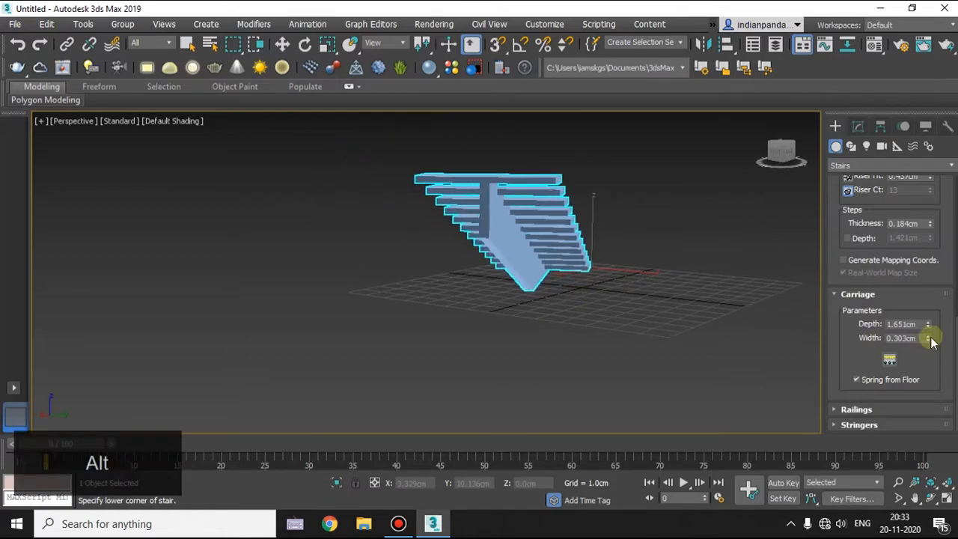
left_click_drag(929, 342, 895, 361)
Open the carriage spacing settings, try up to 4 carriages, and set the count to 2.
key("alt")
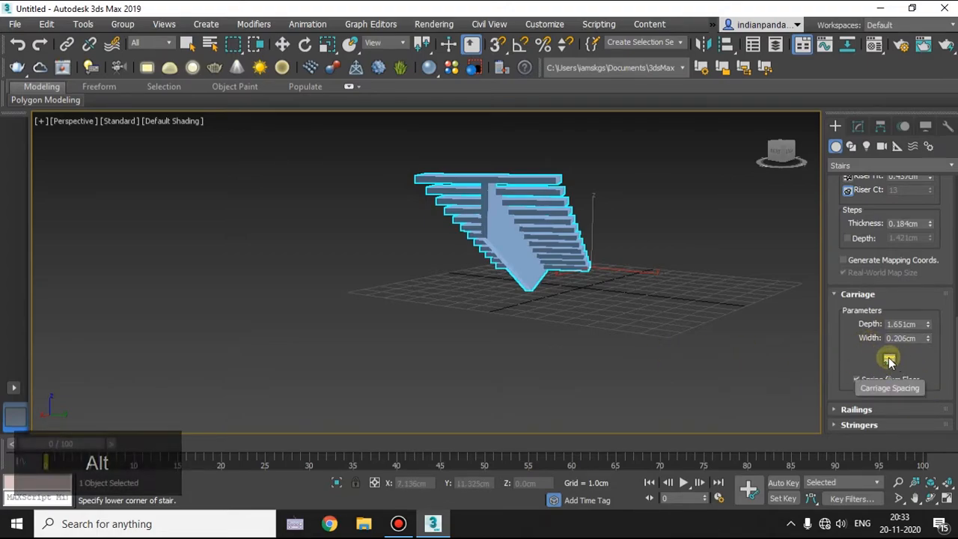
left_click(890, 359)
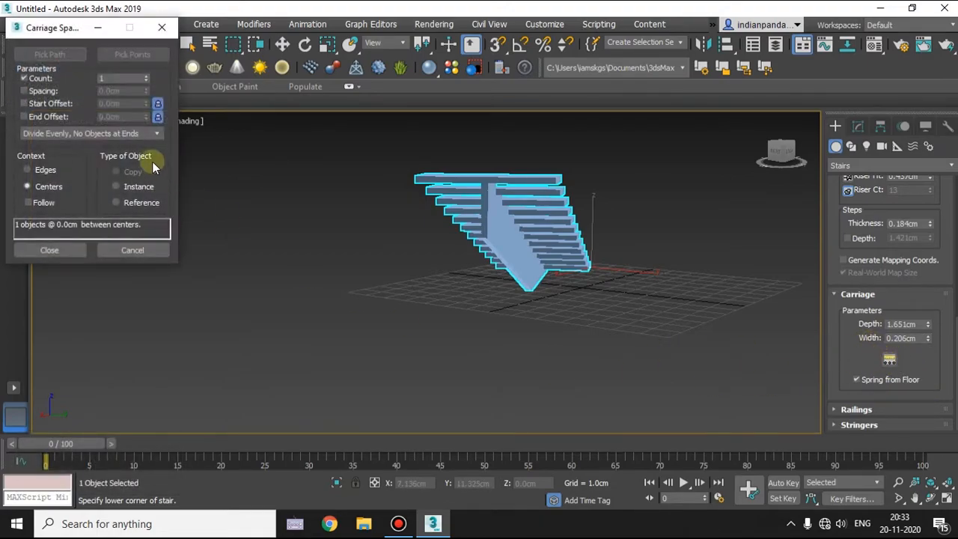
left_click(146, 76)
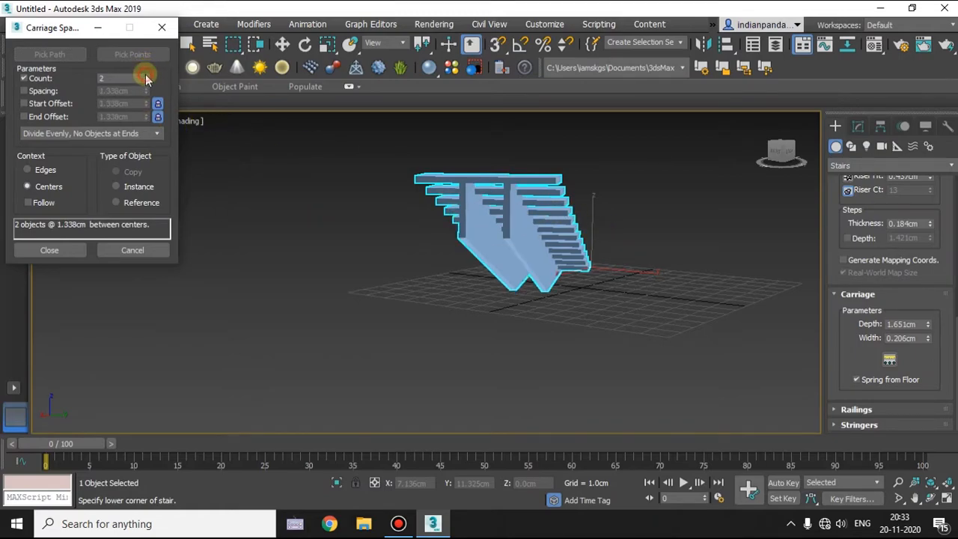
left_click(146, 77)
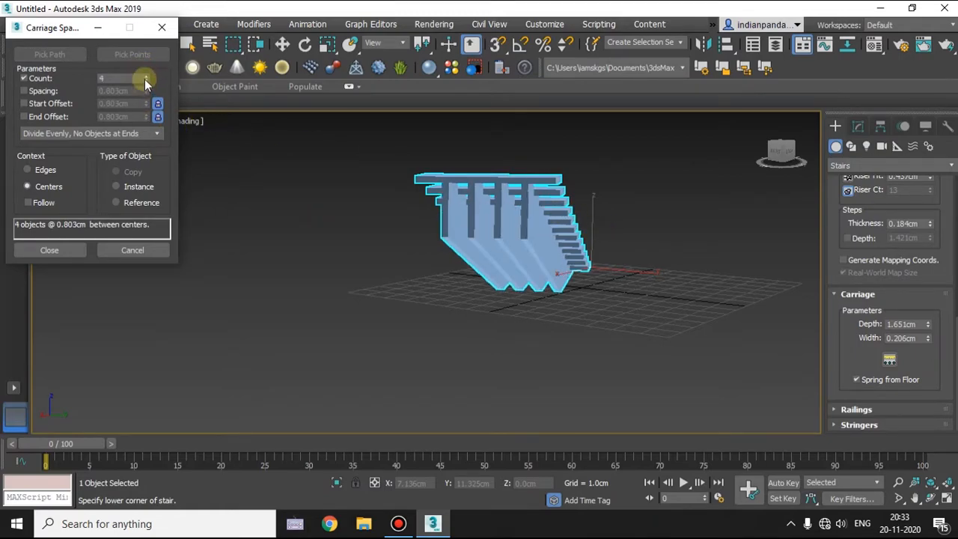
left_click(146, 81)
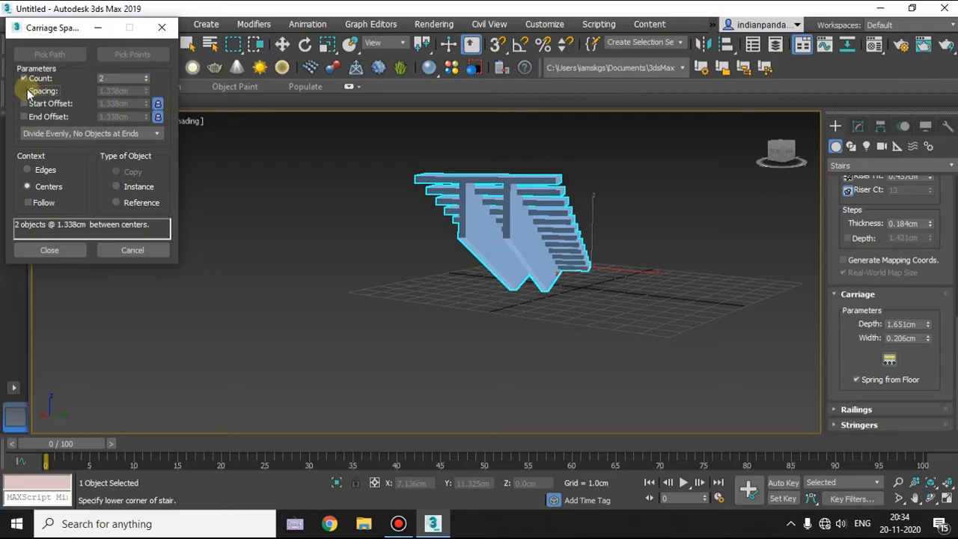
Try custom carriage spacing with the start and end offsets unlocked, and cancel the spacing changes.
left_click(158, 104)
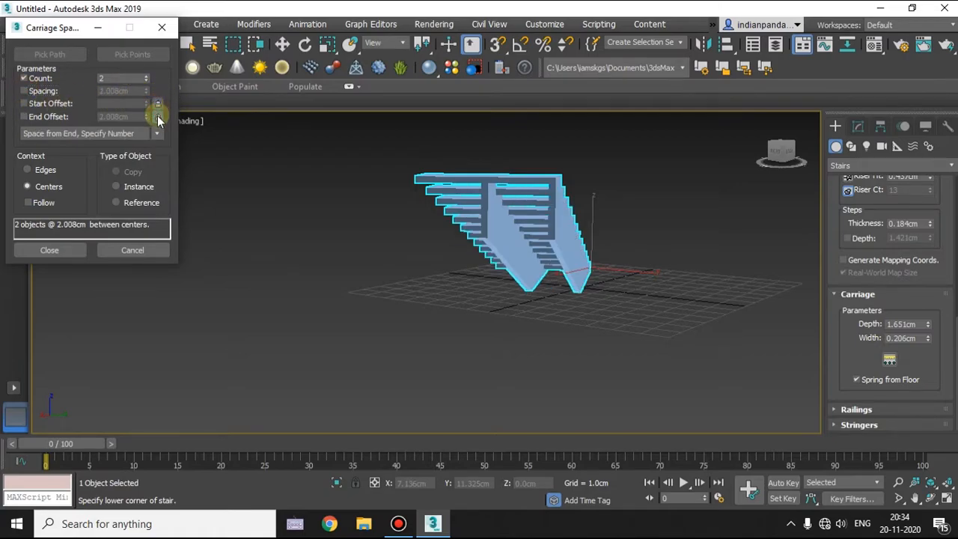
left_click(157, 117)
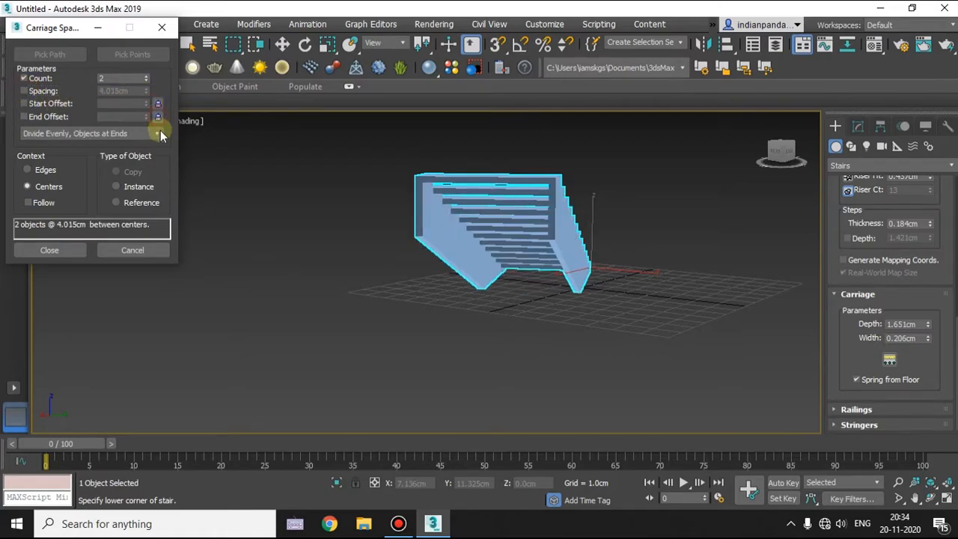
left_click(24, 91)
left_click_drag(146, 91, 145, 356, "alt")
left_click(146, 81)
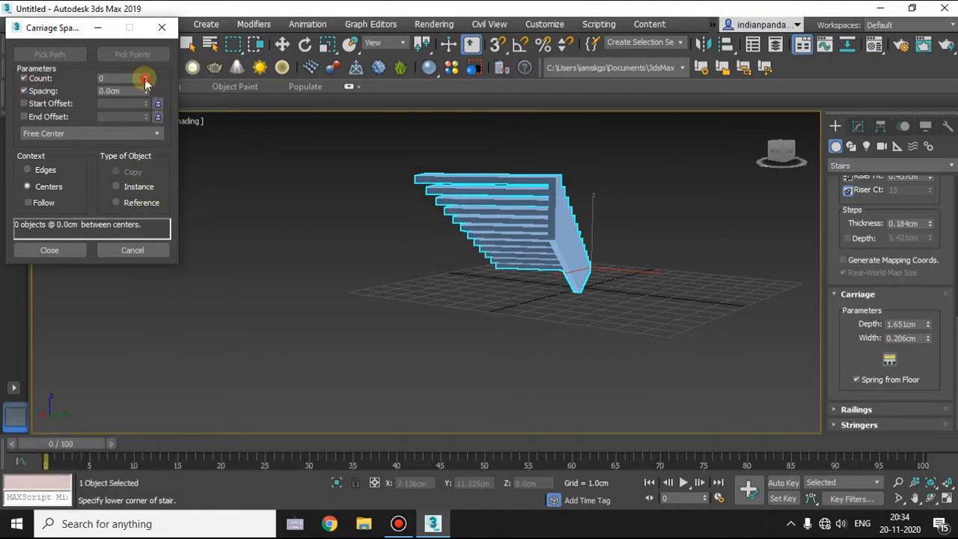
left_click(146, 77)
left_click(146, 76)
left_click_drag(149, 90, 154, 9)
key("alt")
left_click(116, 252)
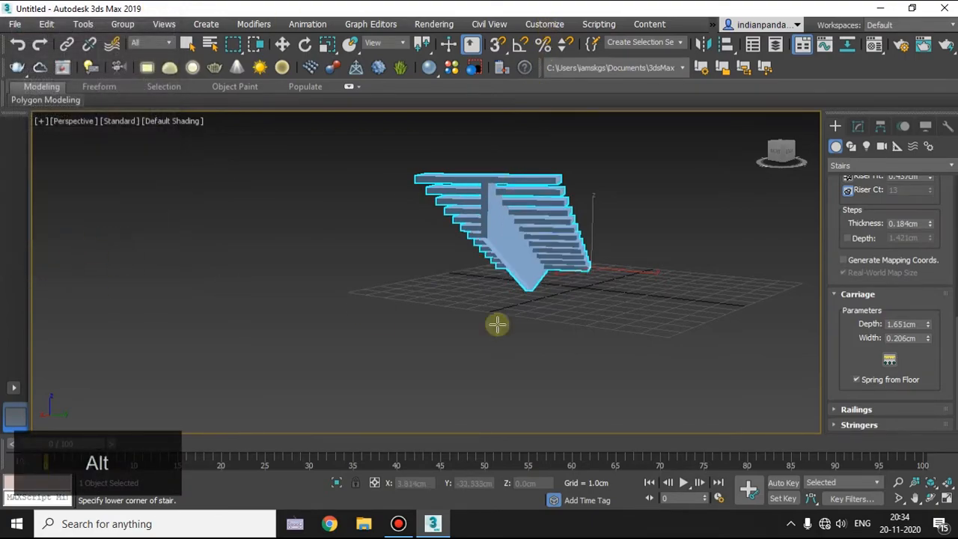
Open the railing parameters and generate both the left and right handrails for the stair.
middle_click_drag(587, 329, 607, 318, "alt")
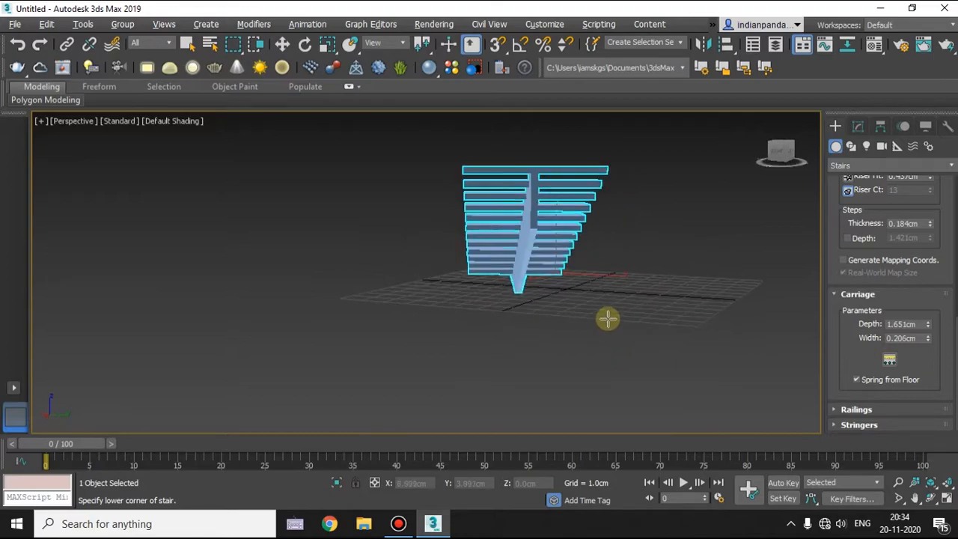
left_click(859, 295)
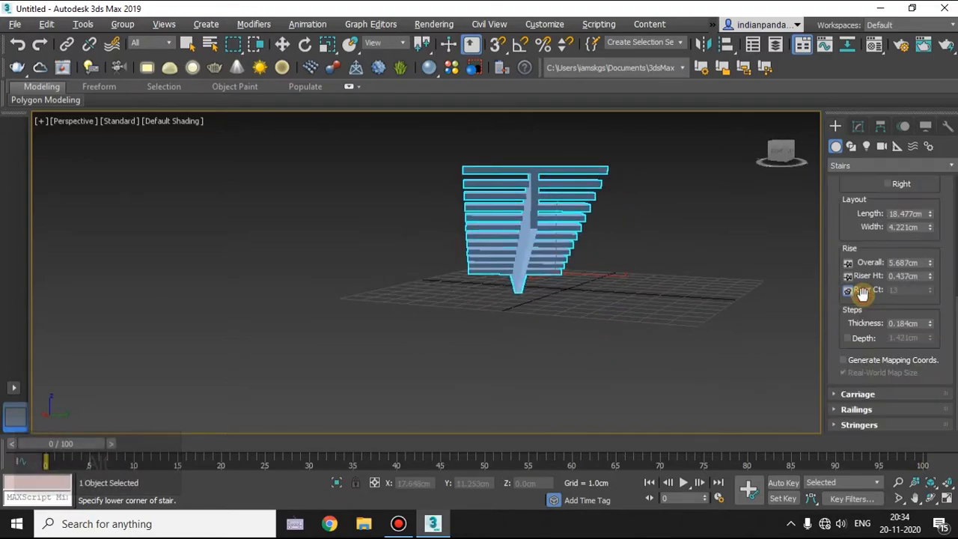
left_click(855, 410)
middle_click_drag(434, 259, 514, 258, "alt")
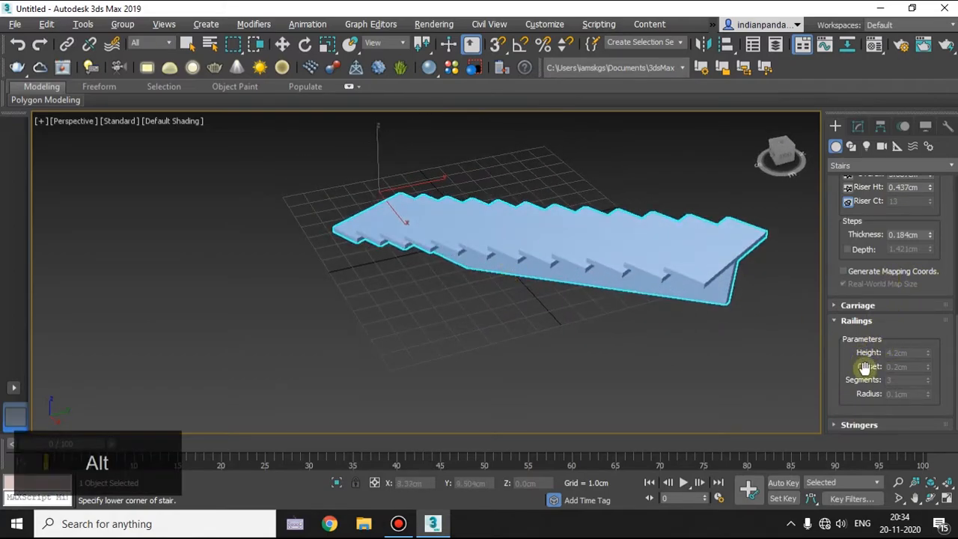
scroll(900, 298, "up", 3)
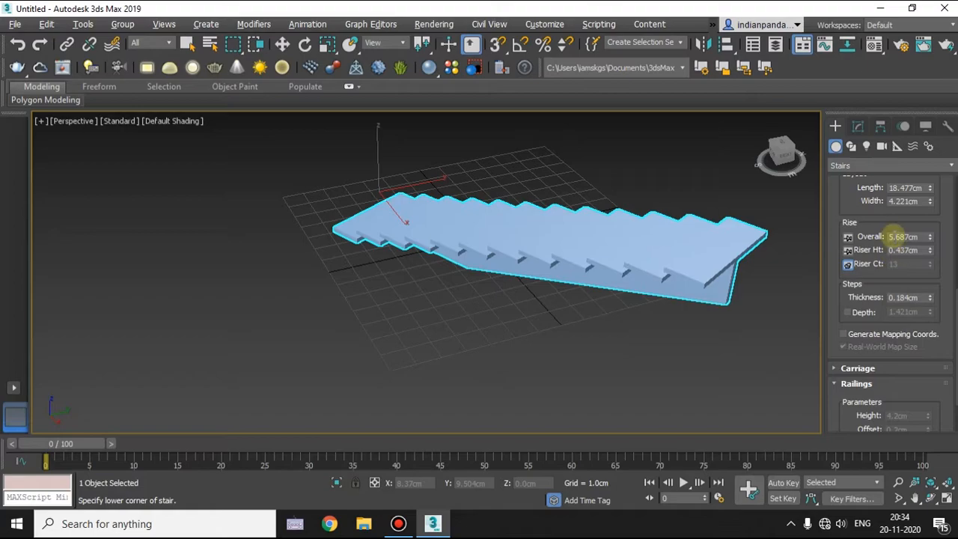
scroll(849, 223, "up", 10)
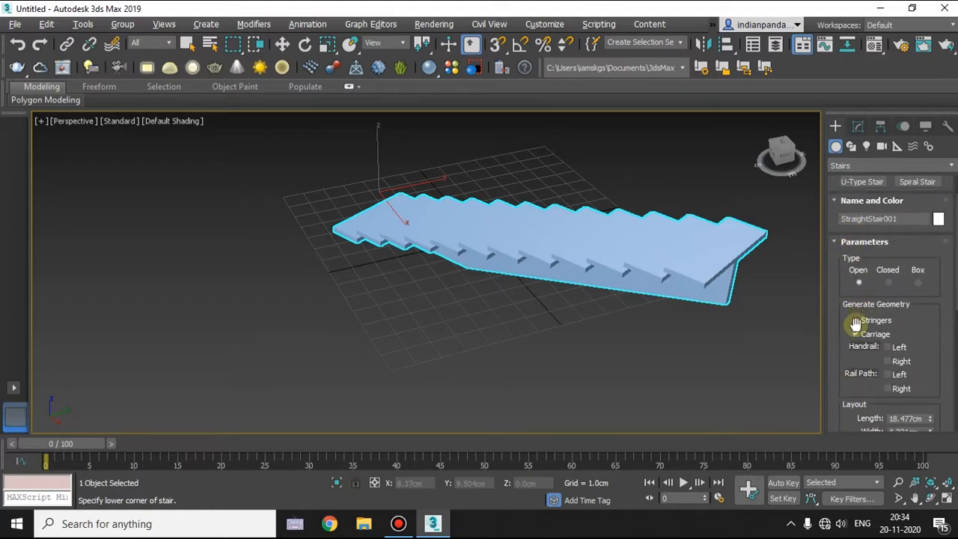
left_click(888, 346)
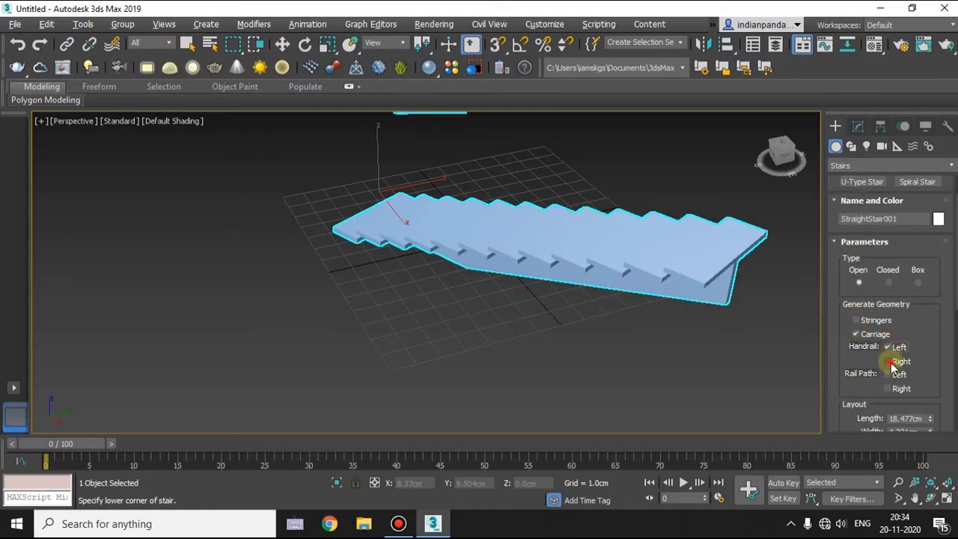
left_click(888, 361)
Lower the railing height to about 1.764 cm and raise the railing offset to about 0.522 cm.
scroll(930, 337, "down", 5)
scroll(931, 337, "down", 9)
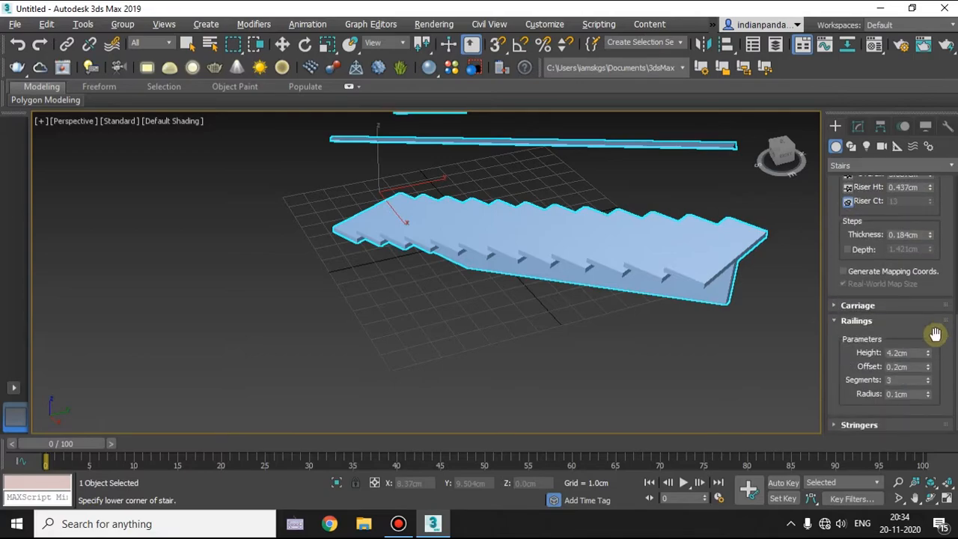
middle_click_drag(756, 317, 848, 339, "alt")
left_click_drag(929, 356, 924, 392)
middle_click_drag(720, 360, 802, 353, "alt")
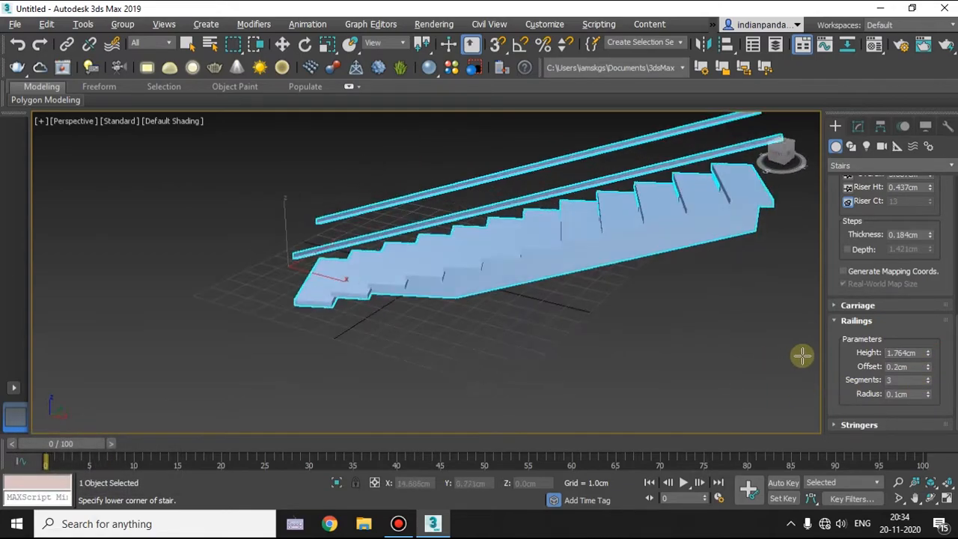
left_click_drag(928, 367, 924, 255)
middle_click_drag(502, 254, 599, 219, "alt")
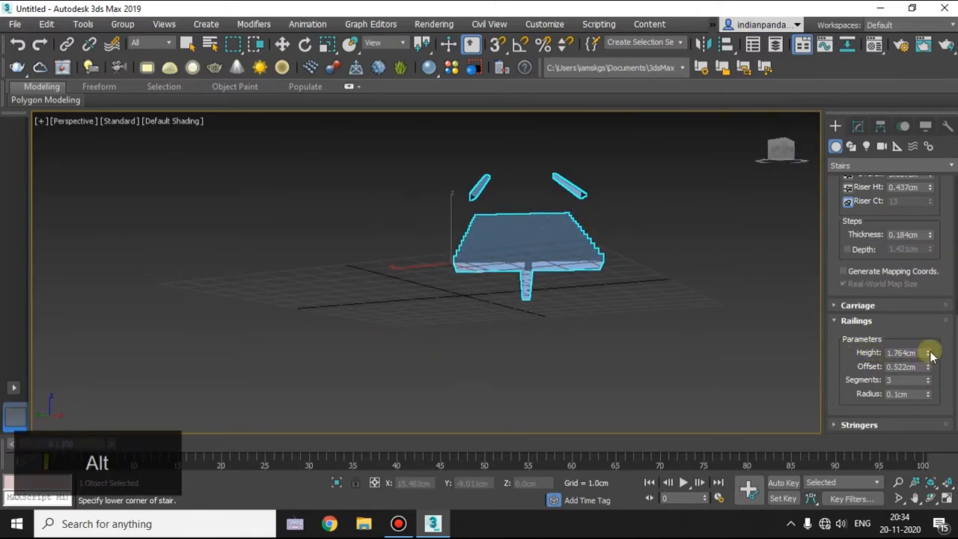
Reduce the railing height to about 1.394 cm and set the railing offset to 0 cm.
left_click_drag(929, 357, 911, 435)
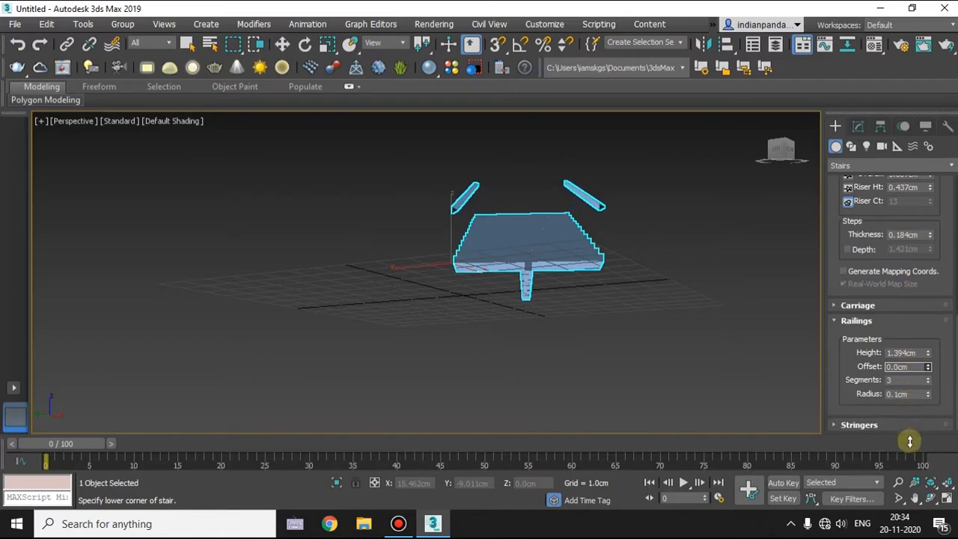
middle_click_drag(594, 284, 622, 302, "alt")
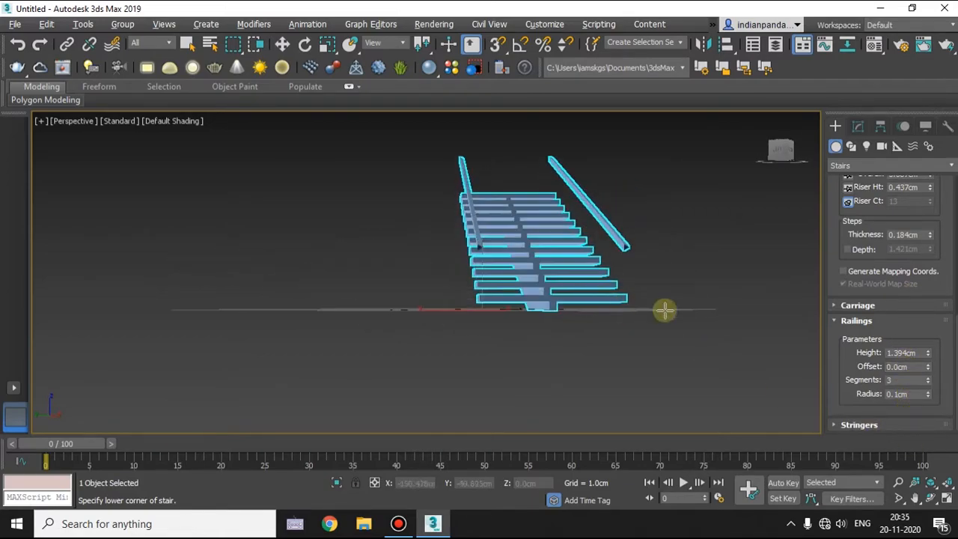
Raise the railing offset to about 0.383 cm and inspect the handrail's end profile up close.
left_click_drag(926, 372, 926, 325)
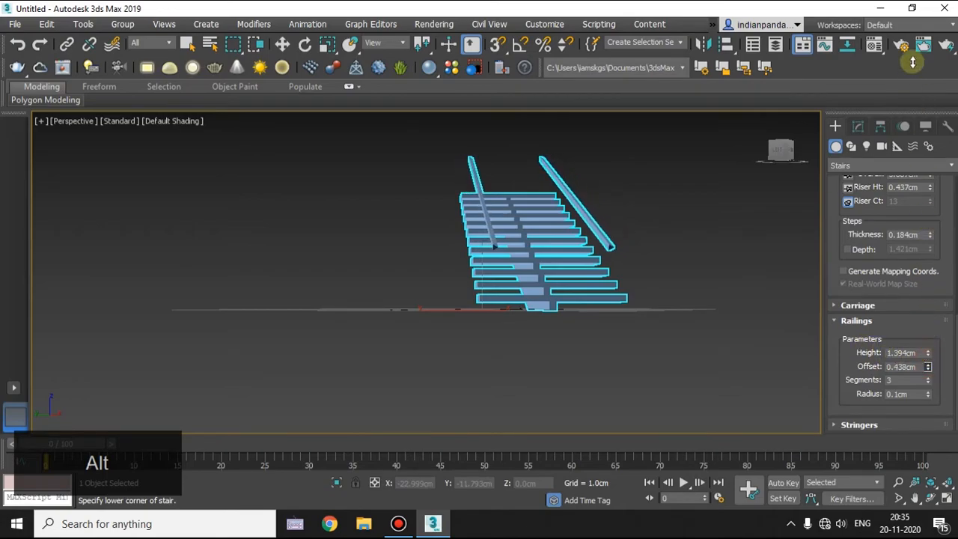
mouse_move(620, 254)
middle_mouse_down("alt")
mouse_move(607, 243)
mouse_move(637, 255)
middle_mouse_up("alt")
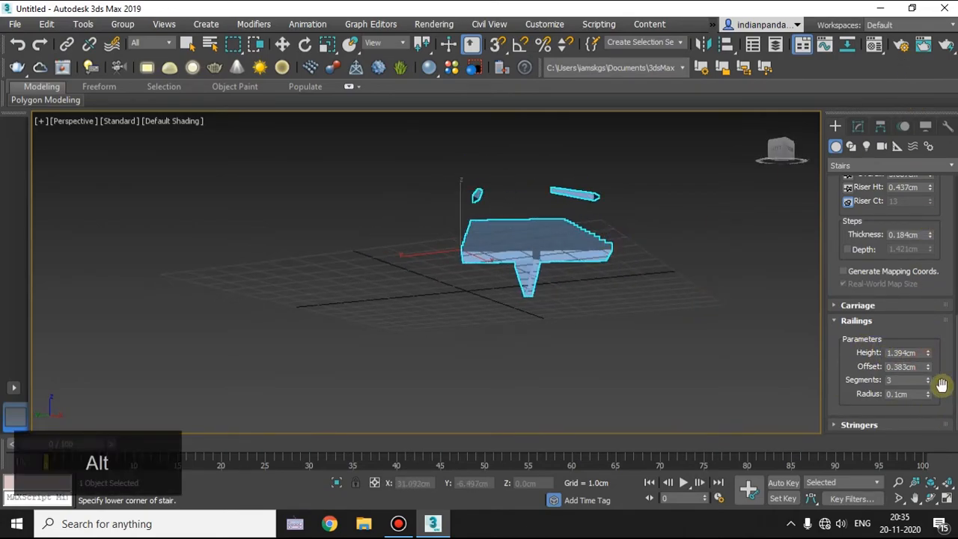
scroll(601, 194, "up", 10)
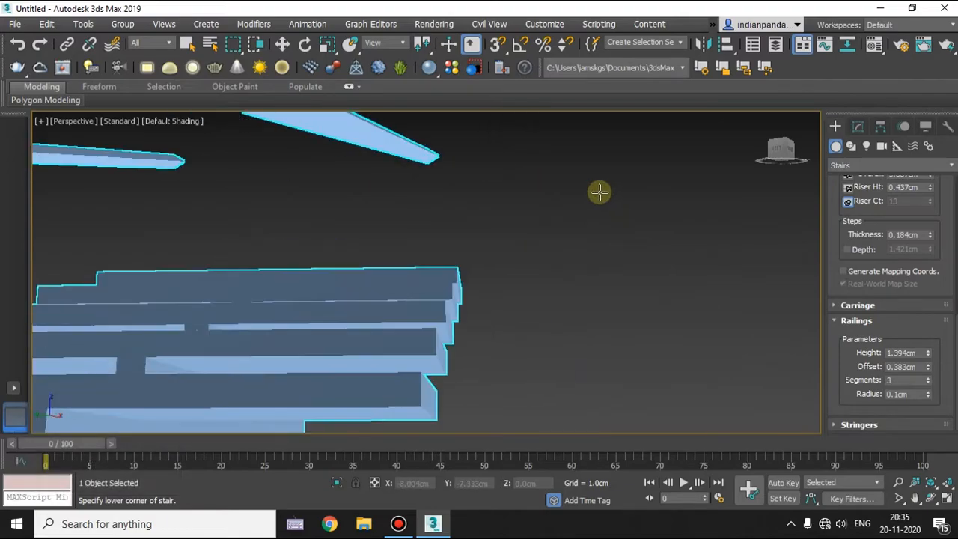
middle_click_drag(495, 210, 479, 203, "alt")
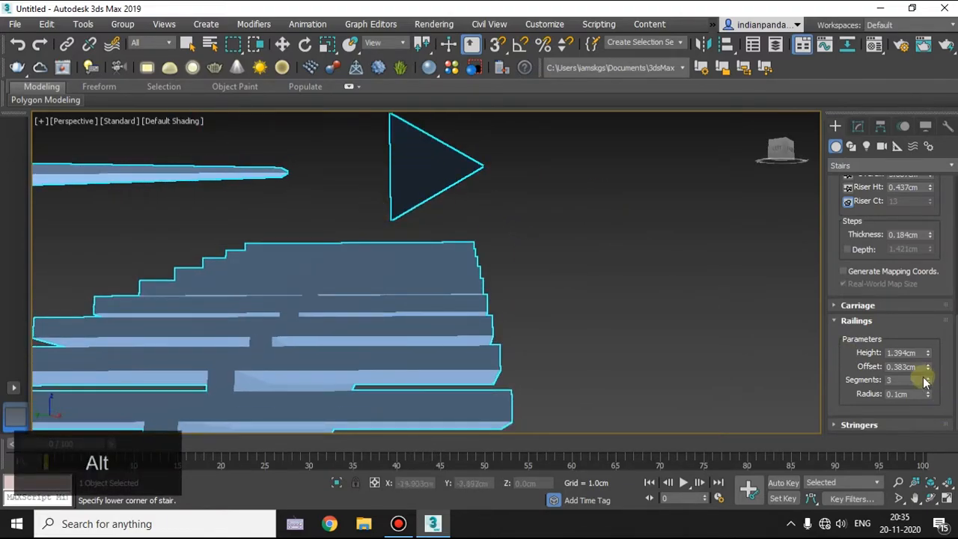
Set the railing segments to 32 and reduce the railing radius to about 0.037 cm.
left_click_drag(928, 381, 929, 331)
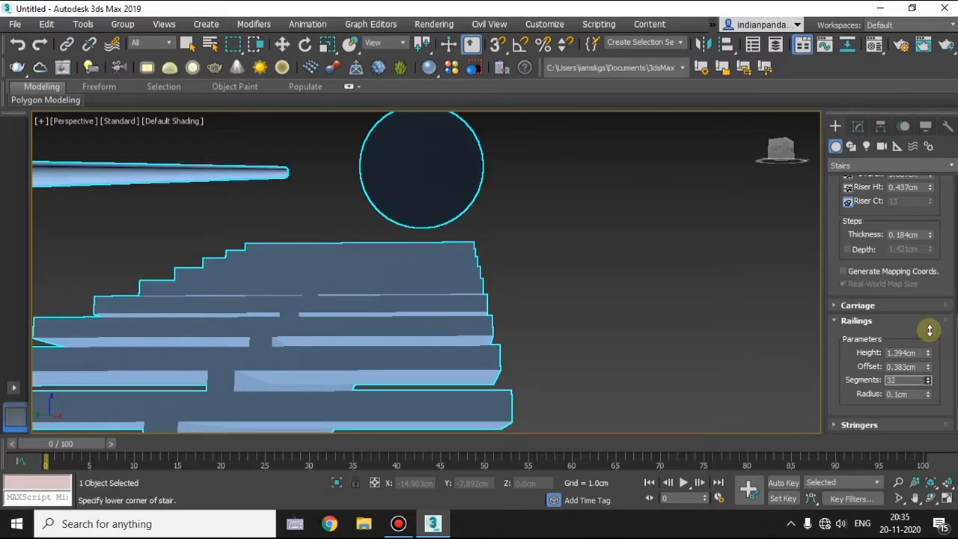
middle_click_drag(675, 333, 718, 335, "alt")
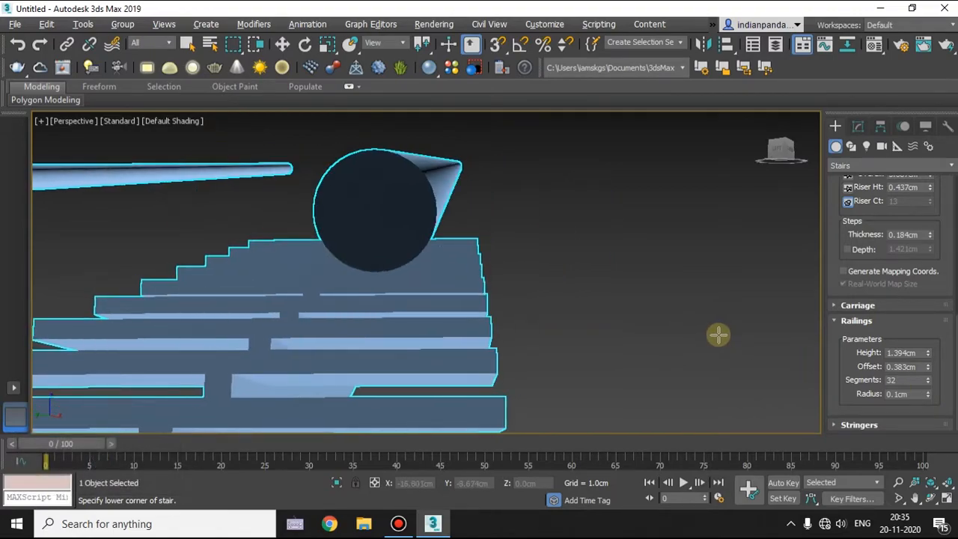
key("alt")
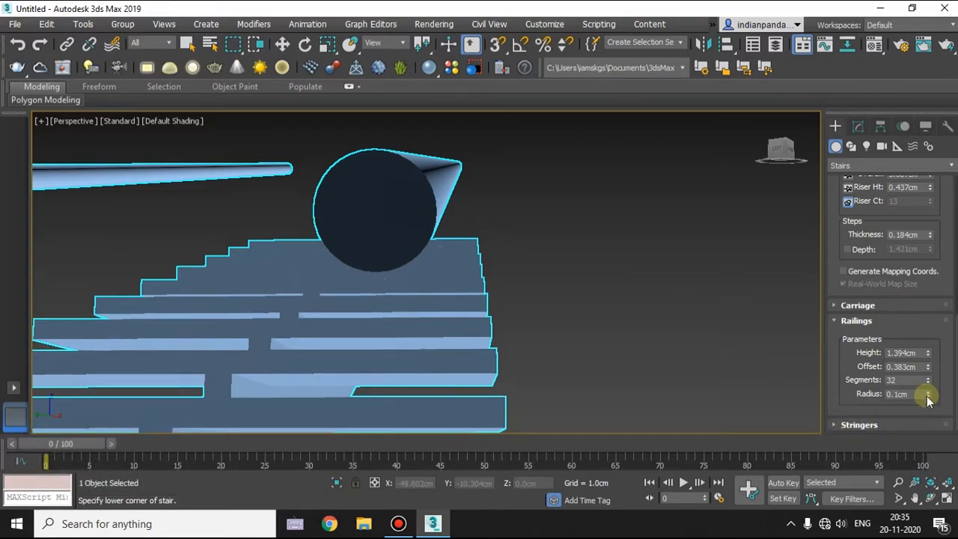
left_click_drag(928, 395, 926, 435)
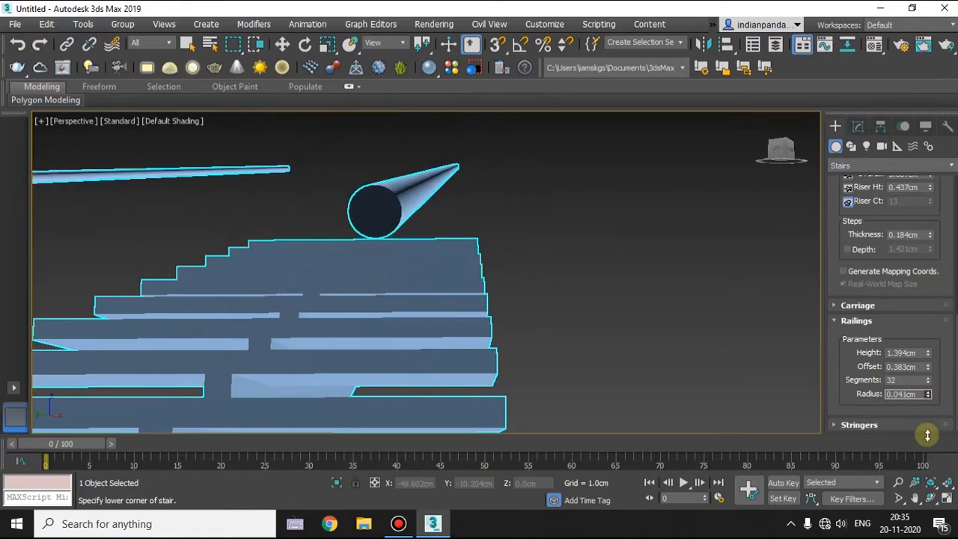
scroll(538, 296, "down", 10)
scroll(539, 297, "up", 4)
middle_click_drag(539, 298, 768, 321, "alt")
scroll(539, 293, "up", 8)
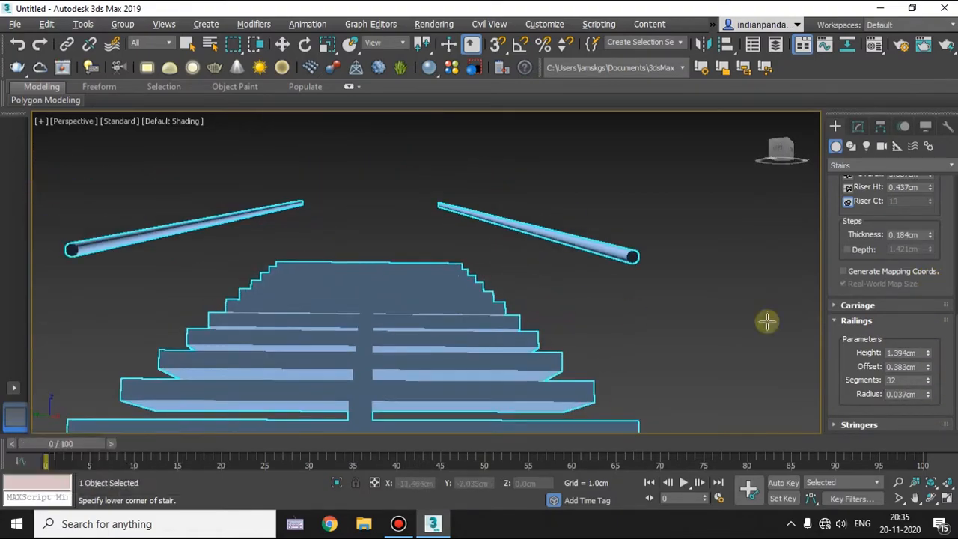
Generate stringers for the straight stair and open their parameters.
left_click(857, 321)
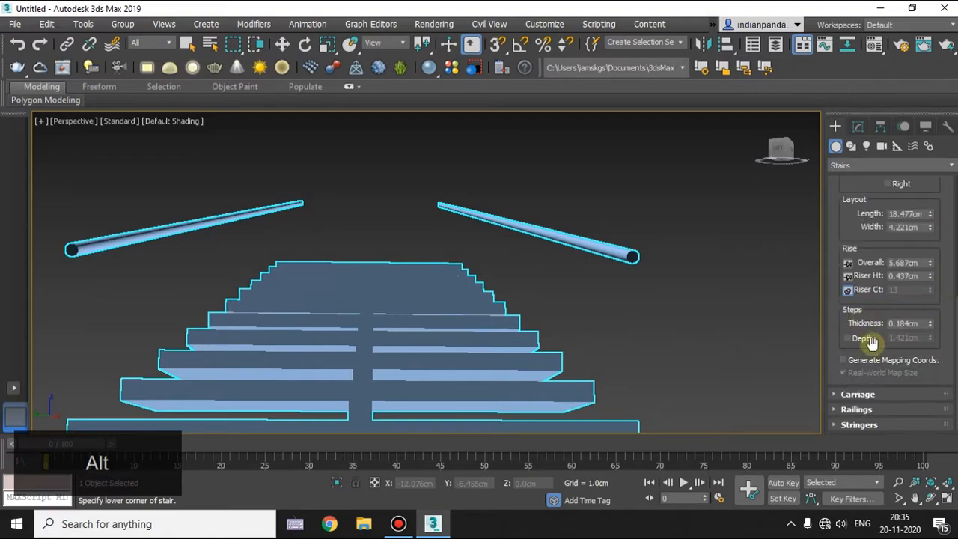
left_click(858, 425)
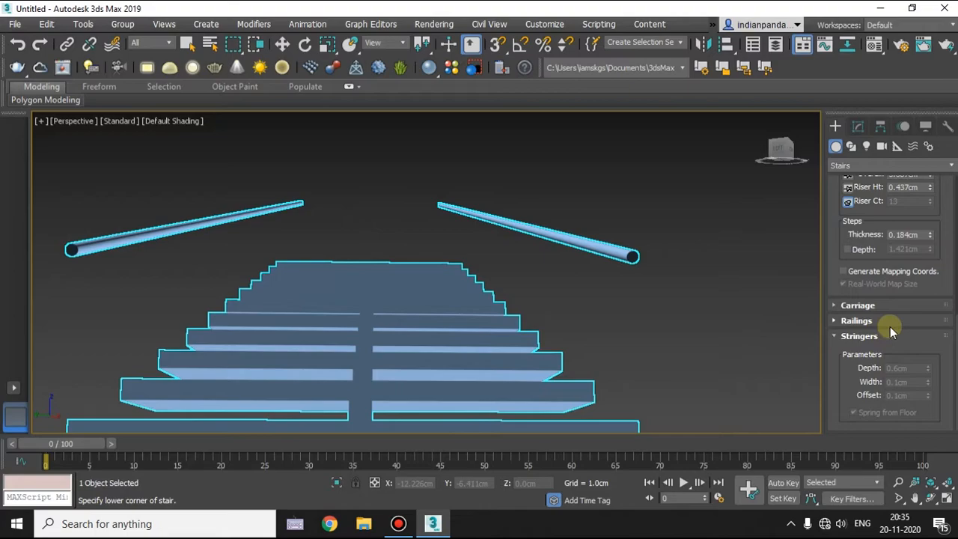
scroll(868, 267, "up", 5)
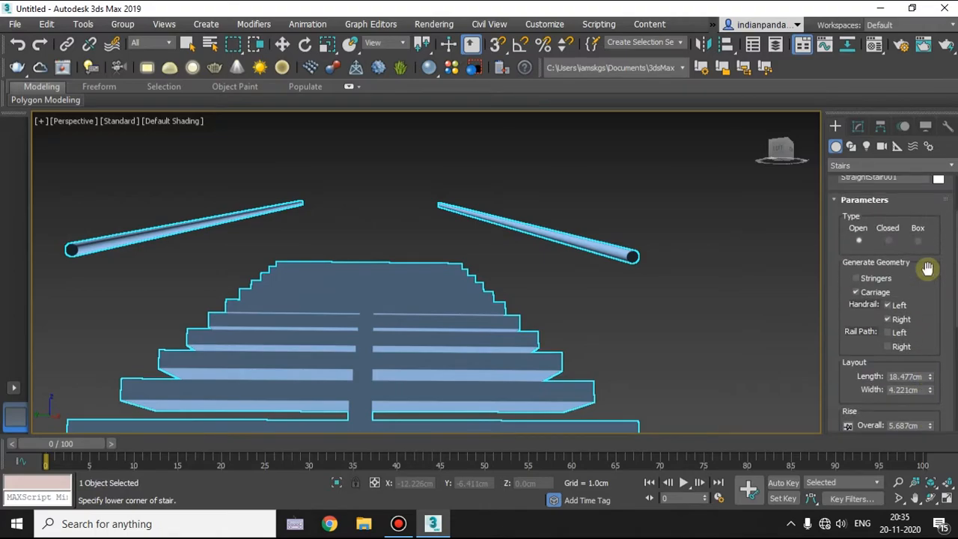
left_click(861, 278)
middle_click_drag(450, 322, 431, 346, "alt")
scroll(904, 368, "down", 1)
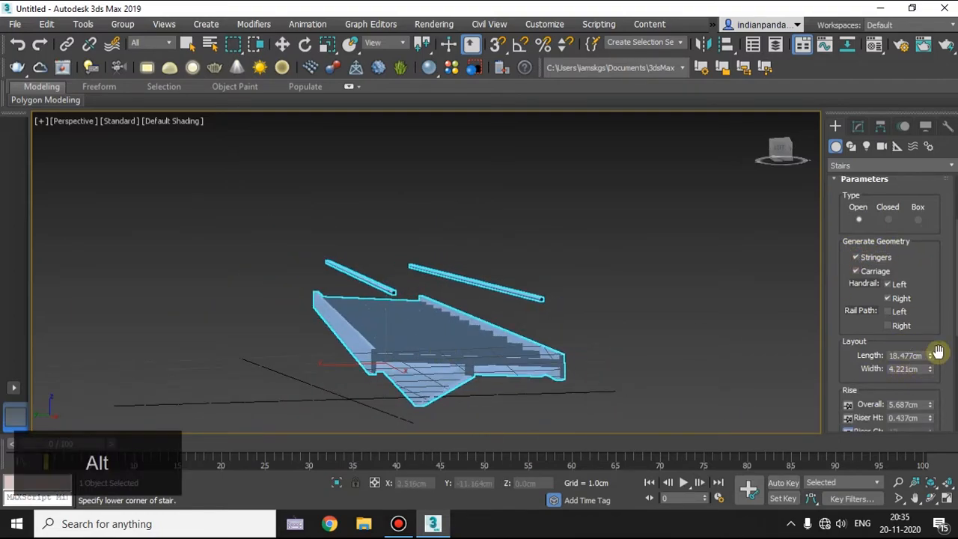
scroll(938, 352, "down", 10)
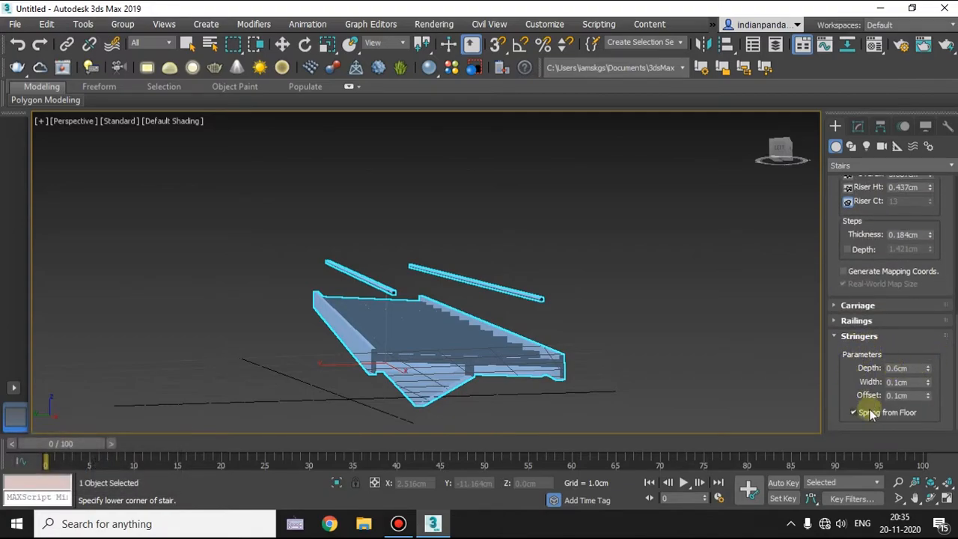
Increase the stringers' depth to about 1.507 cm and their width to about 0.292 cm.
left_click_drag(928, 373, 926, 310)
middle_click_drag(407, 362, 448, 366, "alt")
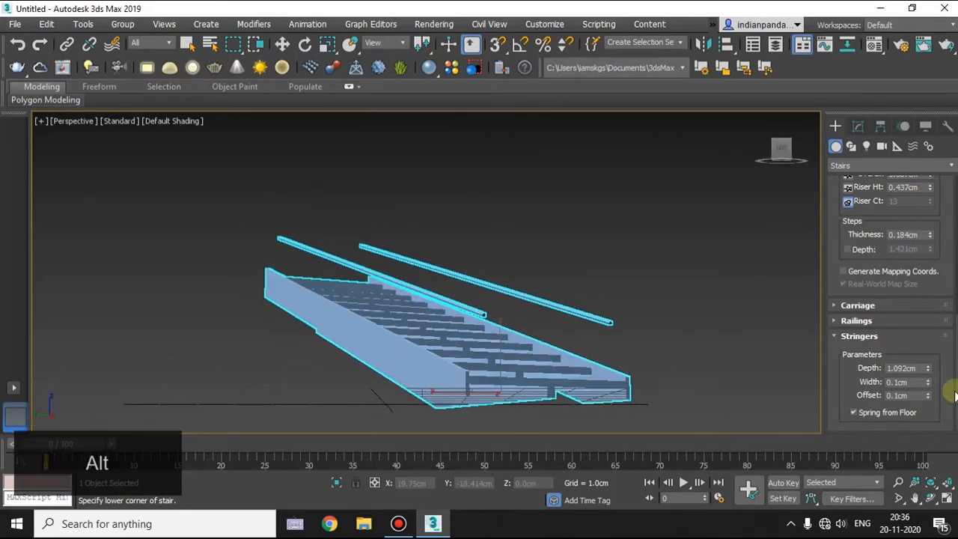
left_click_drag(928, 373, 932, 251)
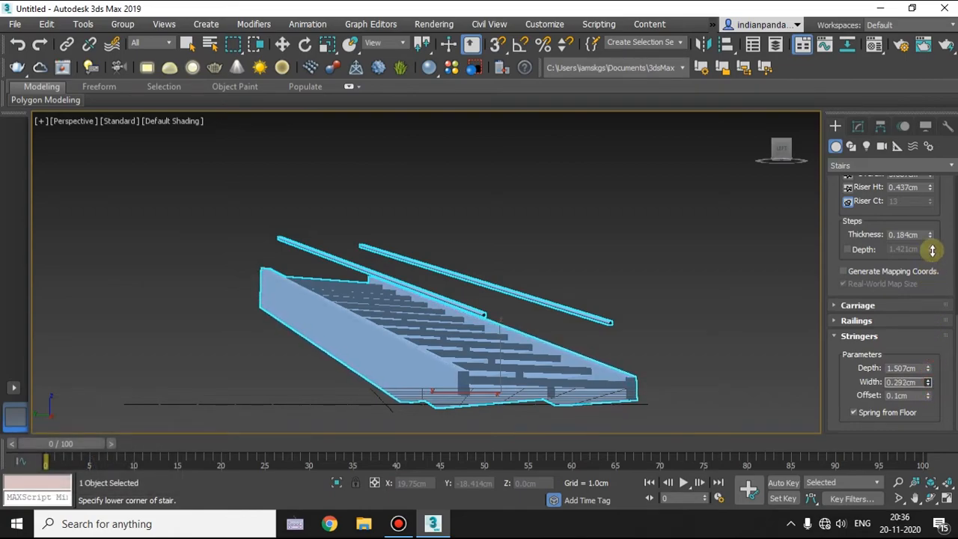
Raise the stringers' offset to about 1.077 cm.
left_click_drag(929, 401, 935, 304)
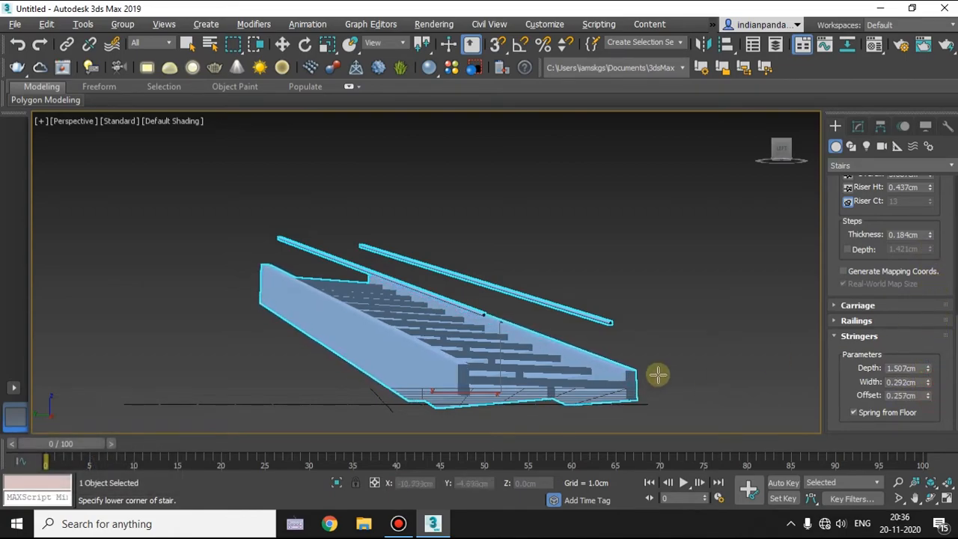
middle_click_drag(657, 375, 627, 376, "alt")
left_click_drag(932, 402, 921, 174)
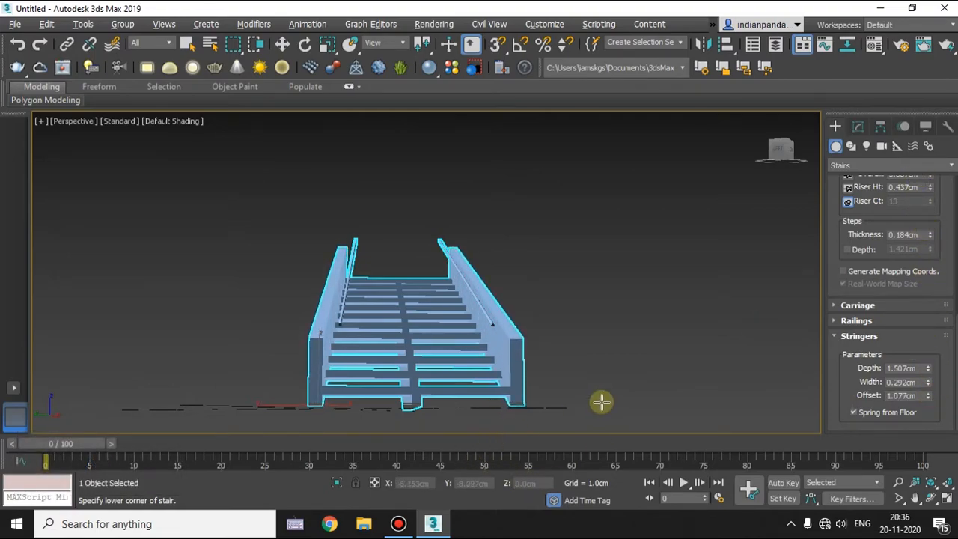
middle_click_drag(633, 429, 486, 405, "alt")
Exit straight stair creation and delete the stair from the scene.
left_click(847, 337)
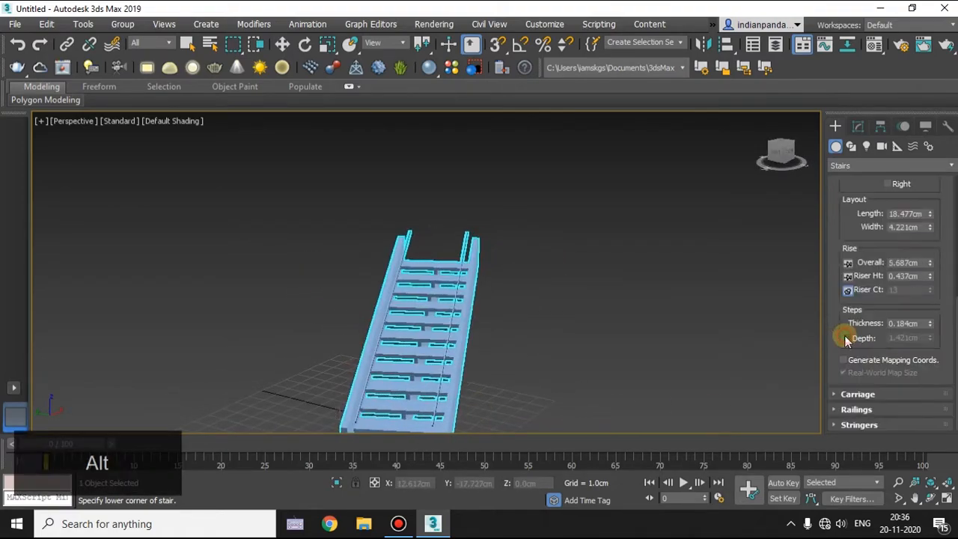
scroll(838, 363, "up", 1)
scroll(868, 277, "up", 5)
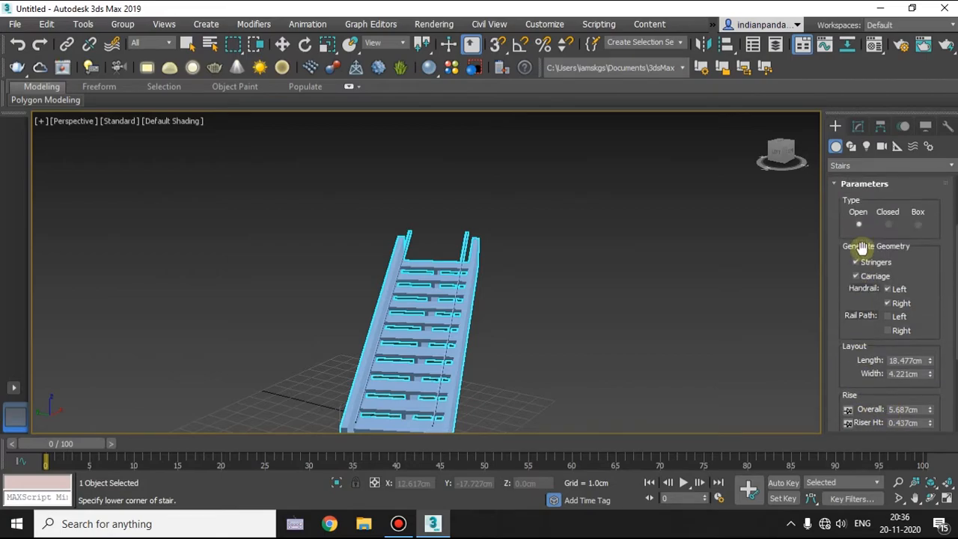
left_click(859, 228)
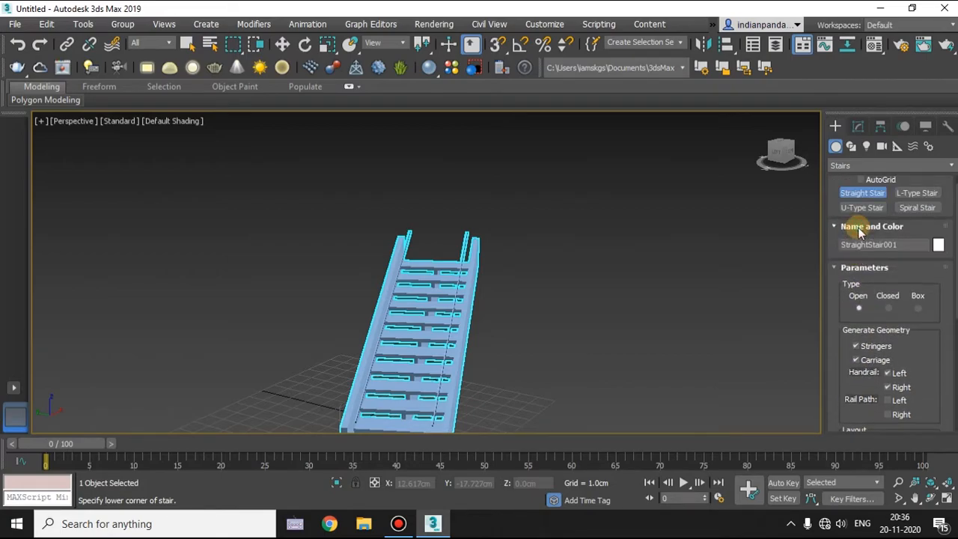
left_click(854, 267)
middle_click_drag(610, 336, 562, 349, "alt")
key("Escape")
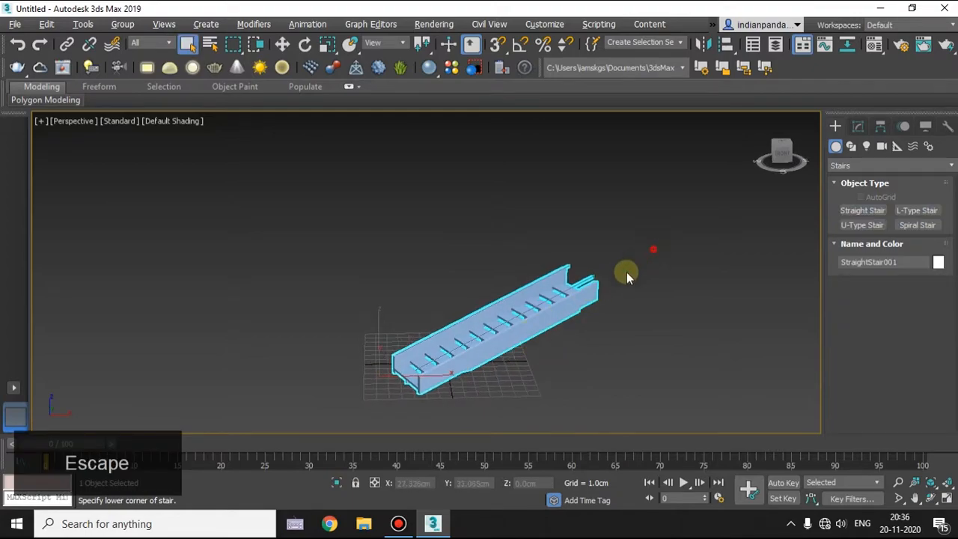
key("Delete")
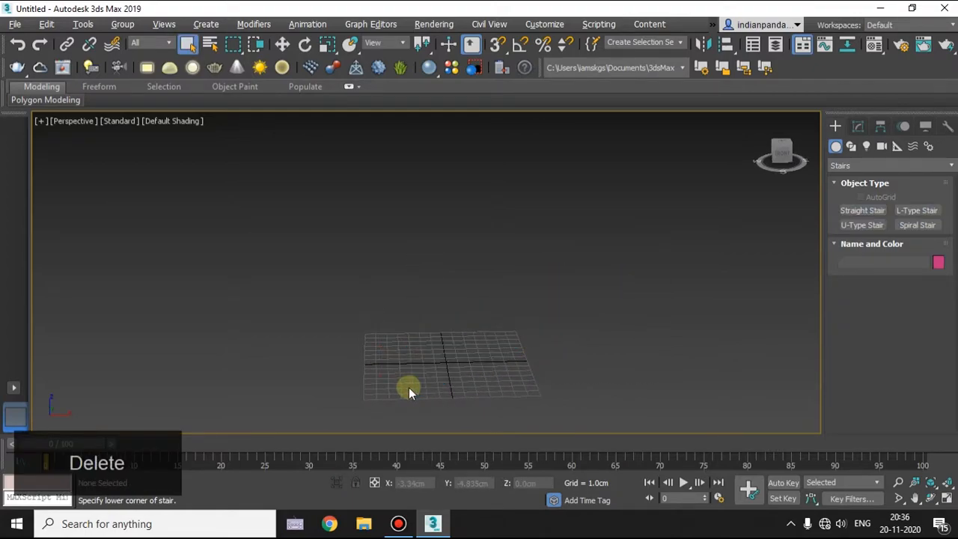
Create an L-type stair on the grid with flights about 2.856 cm and 4.997 cm long, width about 3.9 cm and overall rise about 4.565 cm.
left_click(917, 212)
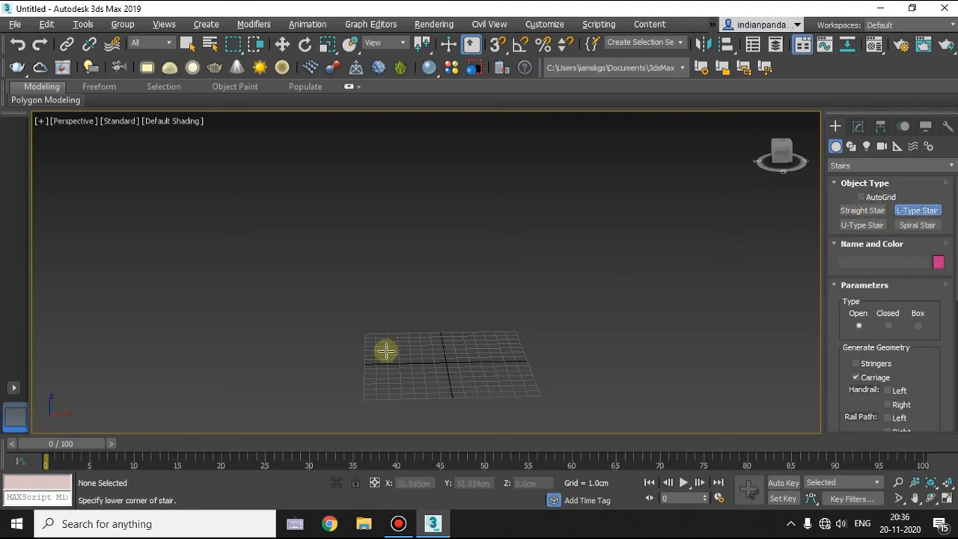
middle_click_drag(480, 338, 490, 257, "alt")
middle_click_drag(479, 350, 487, 280)
scroll(462, 295, "up", 5)
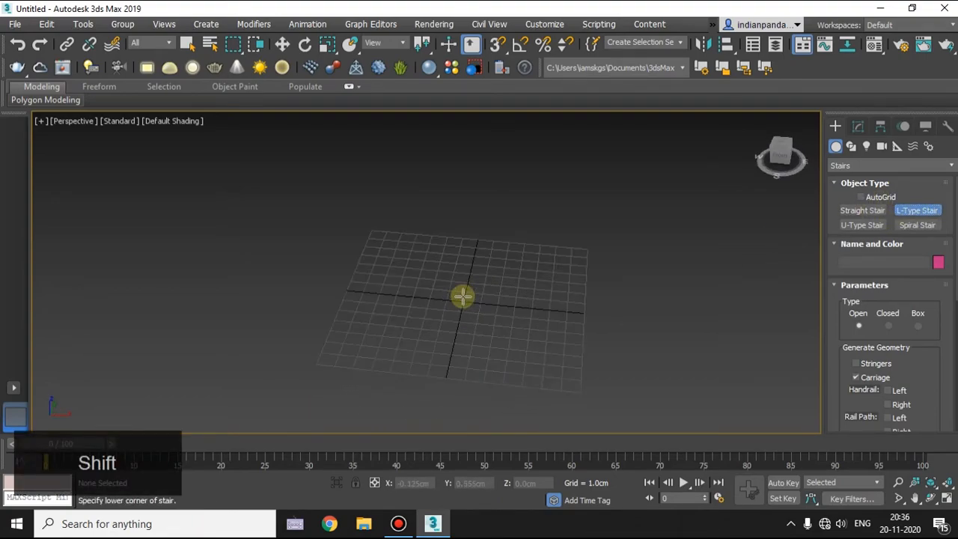
scroll(354, 305, "down", 3)
left_click_drag(295, 301, 466, 319)
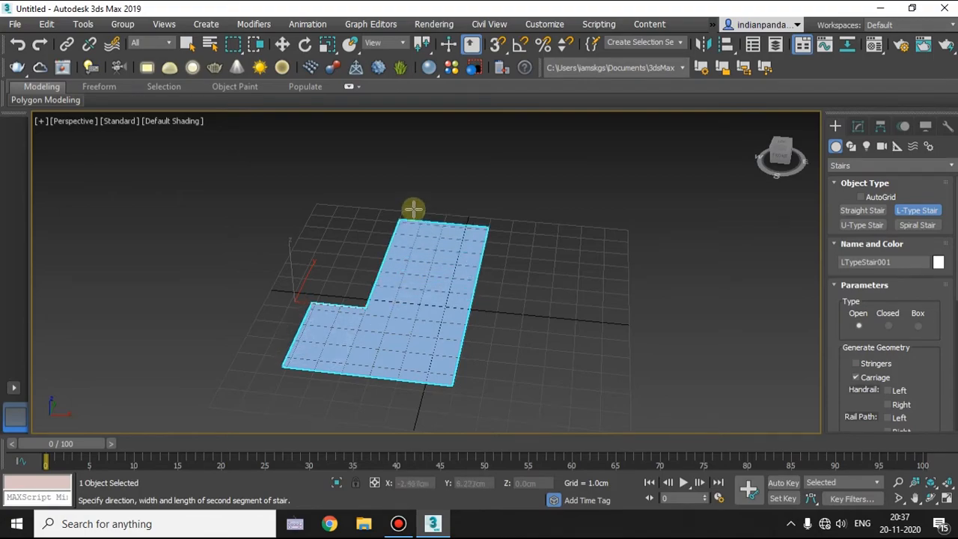
middle_click_drag(406, 199, 398, 358, "alt")
left_click(442, 107)
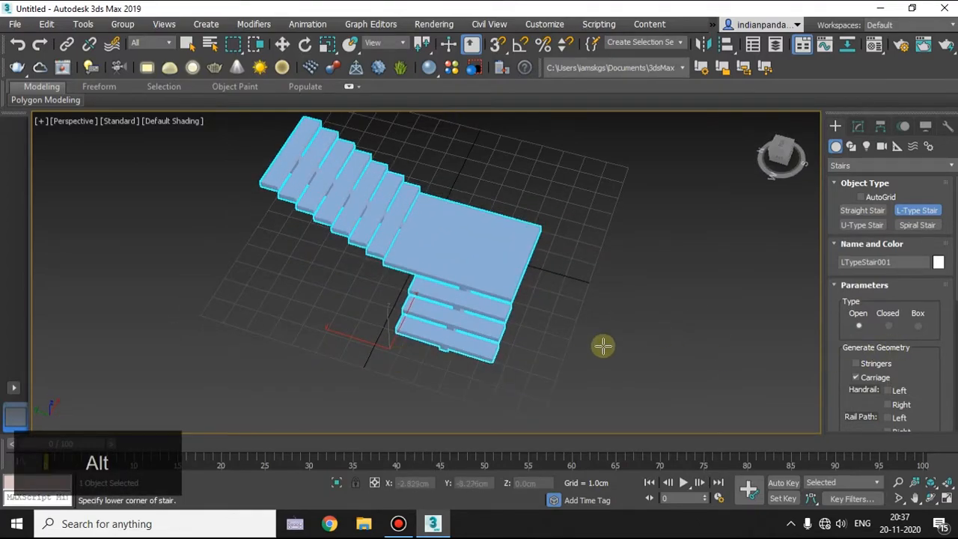
Compare the open and closed types on the L-type stair and keep it closed.
left_click(889, 326)
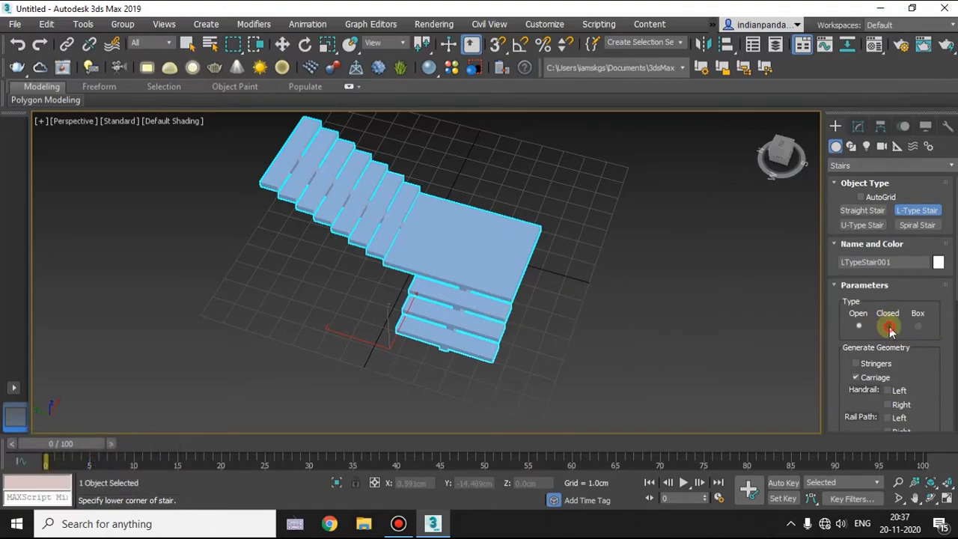
left_click(860, 327)
left_click(891, 327)
middle_click_drag(627, 329, 599, 299, "alt")
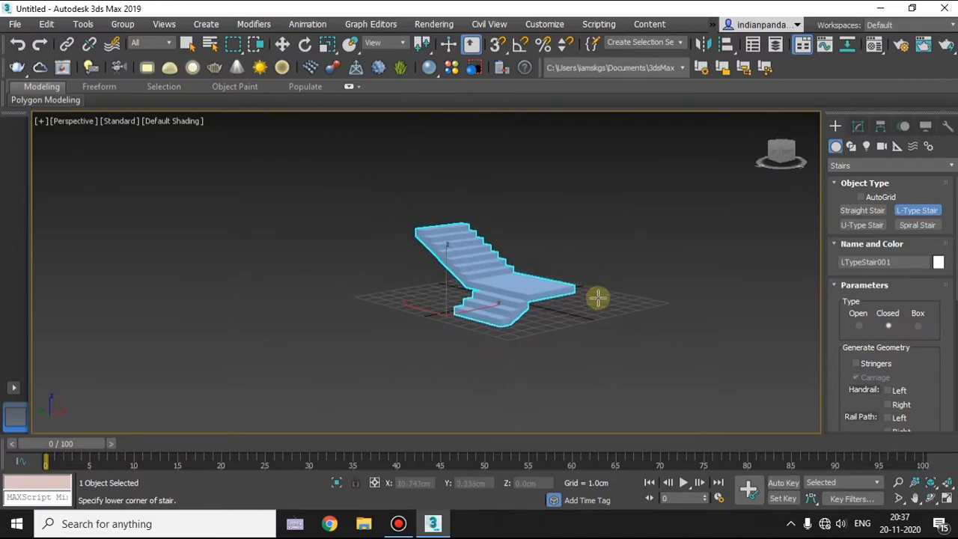
Generate stringers and both the left and right handrails for the L-type stair.
scroll(941, 342, "down", 2)
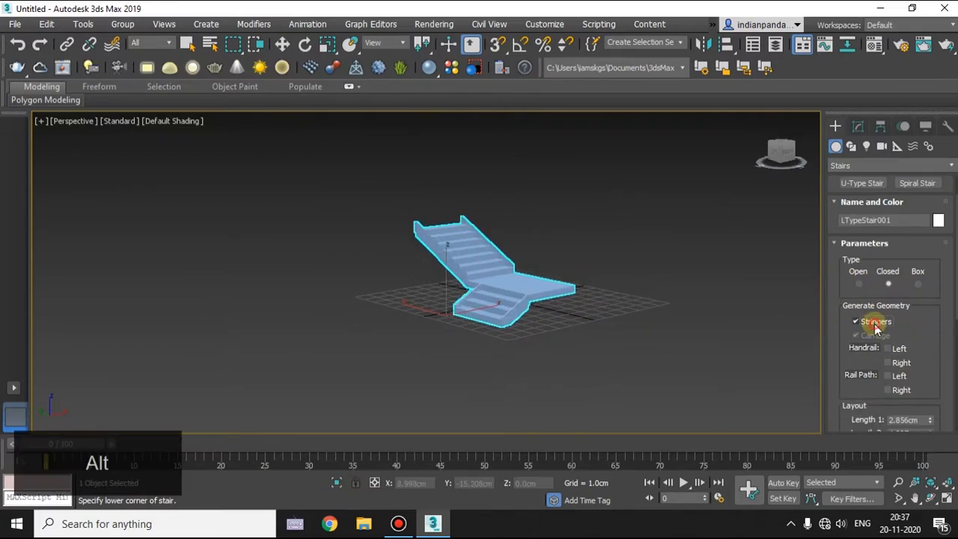
left_click(876, 327)
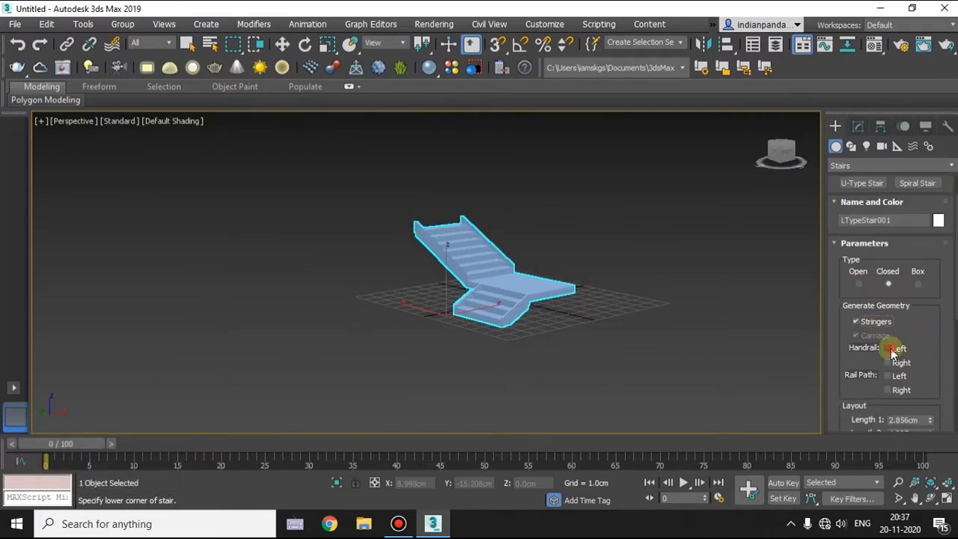
left_click(889, 349)
left_click(889, 363)
middle_click_drag(623, 247, 468, 251, "alt")
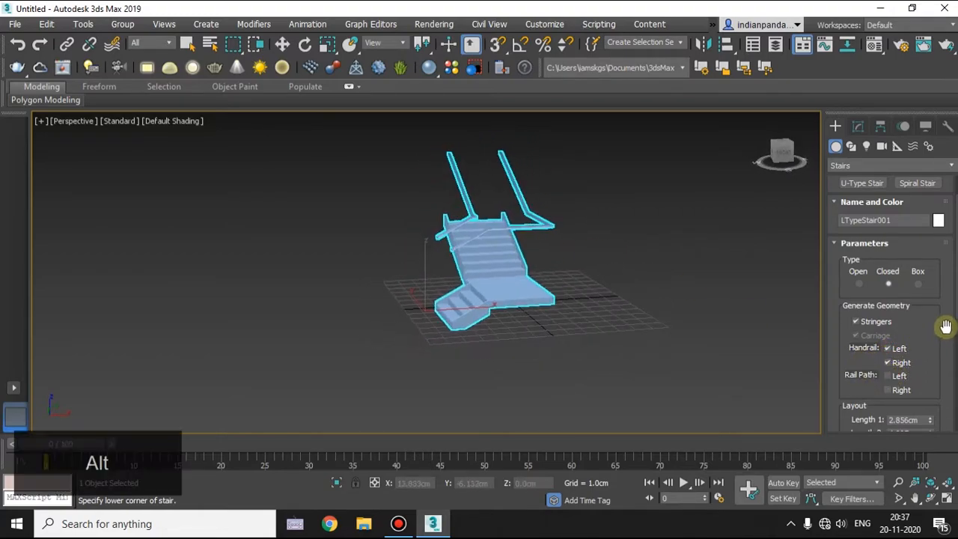
Set the L-type stair's railing height to about 1.134 cm and open its carriage parameters.
scroll(954, 267, "up", 1)
scroll(874, 374, "down", 8)
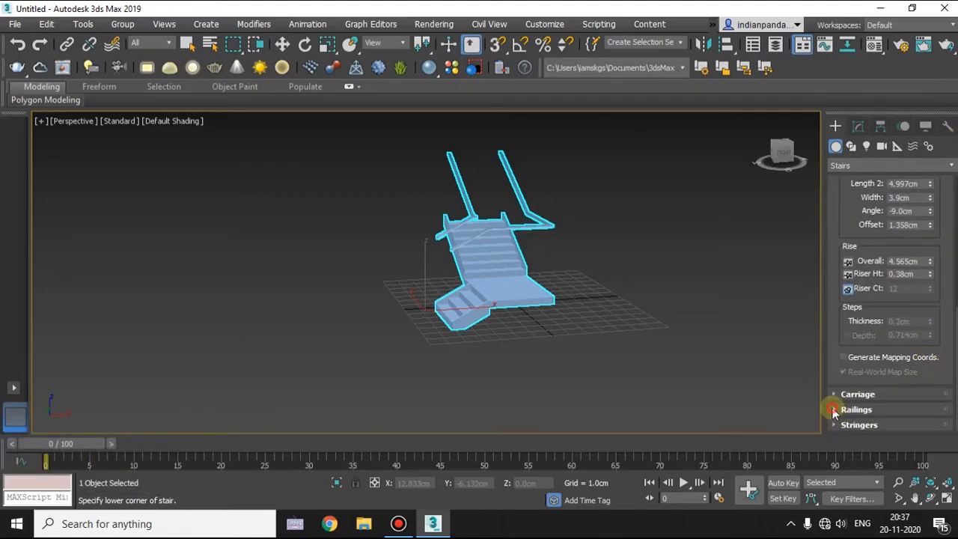
left_click(834, 410)
left_click_drag(928, 355, 928, 406)
middle_click_drag(678, 363, 709, 360, "alt")
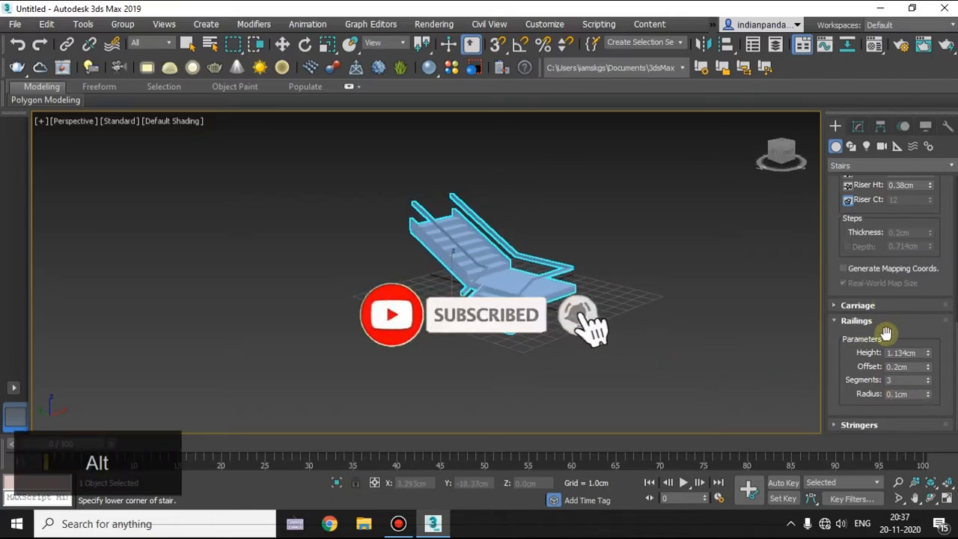
left_click(858, 305)
scroll(924, 330, "up", 3)
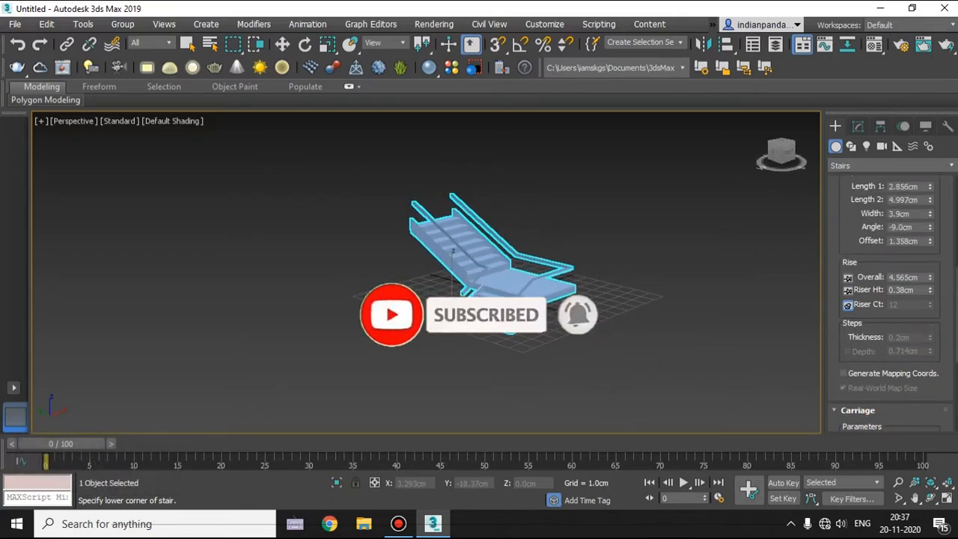
Set the L-type stair's layout angle to about -6.66.
scroll(931, 337, "up", 3)
middle_click_drag(601, 306, 529, 337, "alt")
scroll(930, 271, "up", 1)
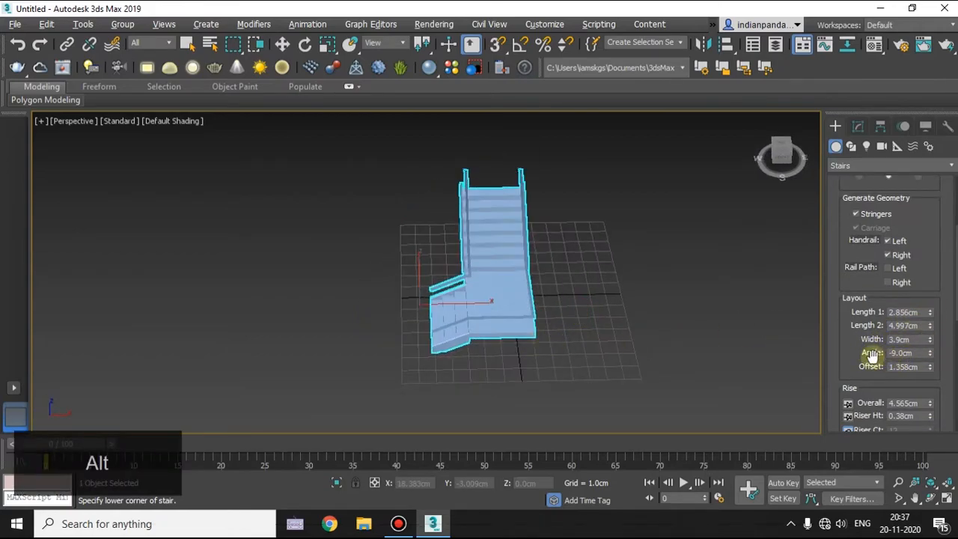
scroll(487, 316, "up", 3)
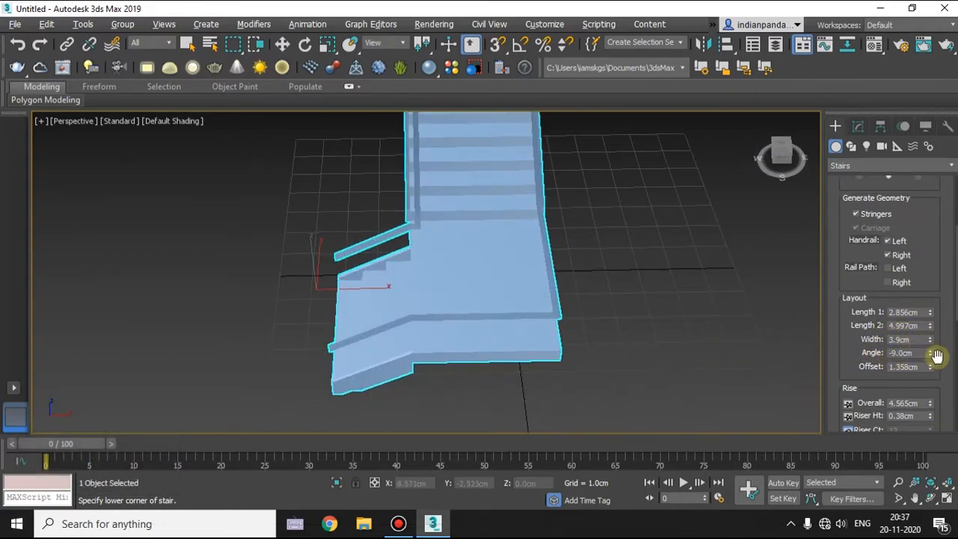
left_click_drag(931, 358, 877, 342)
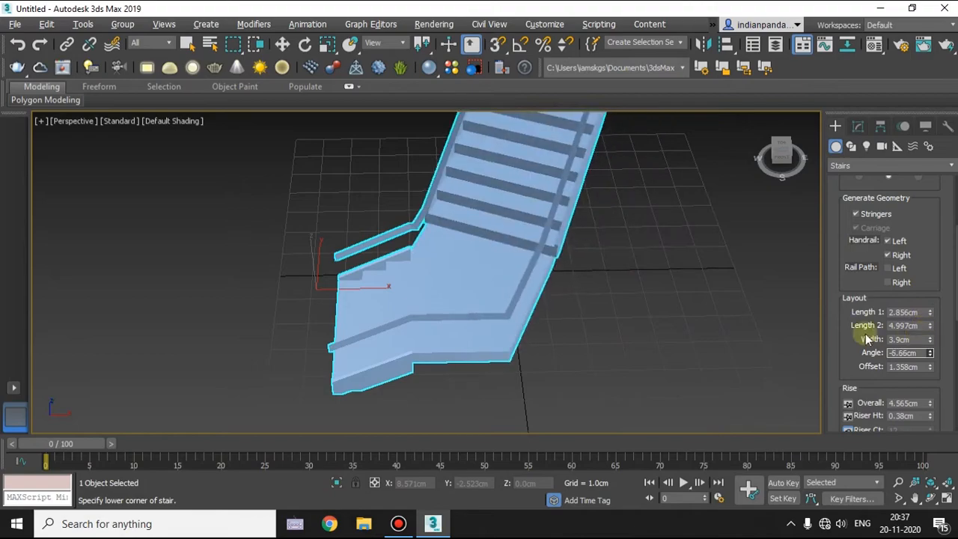
scroll(588, 285, "down", 3)
middle_click_drag(588, 284, 616, 284, "alt")
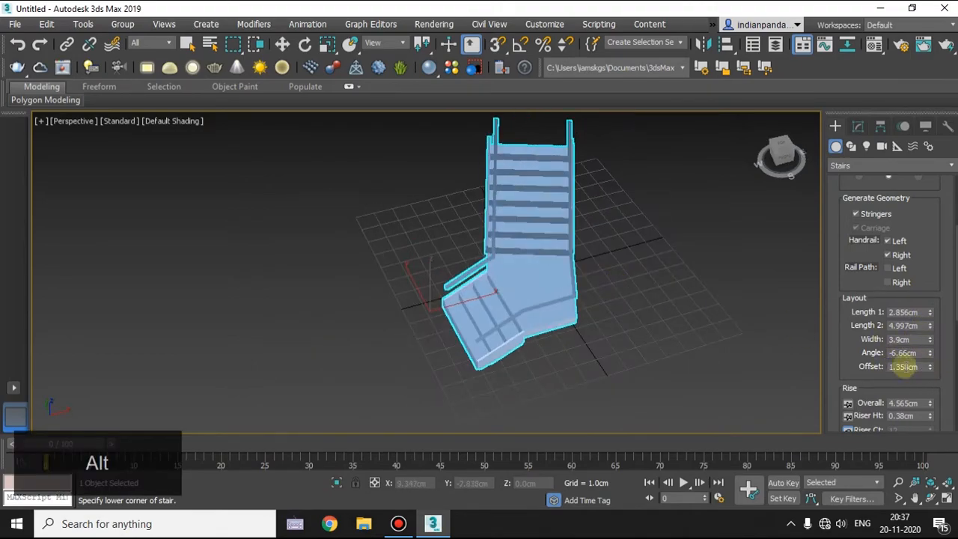
Reduce the L-type stair's layout offset to about 0.208 cm.
left_click_drag(928, 369, 920, 423)
scroll(487, 277, "up", 2)
scroll(487, 277, "up", 2)
scroll(642, 295, "down", 5)
middle_click_drag(642, 289, 695, 284, "alt")
scroll(906, 278, "up", 5)
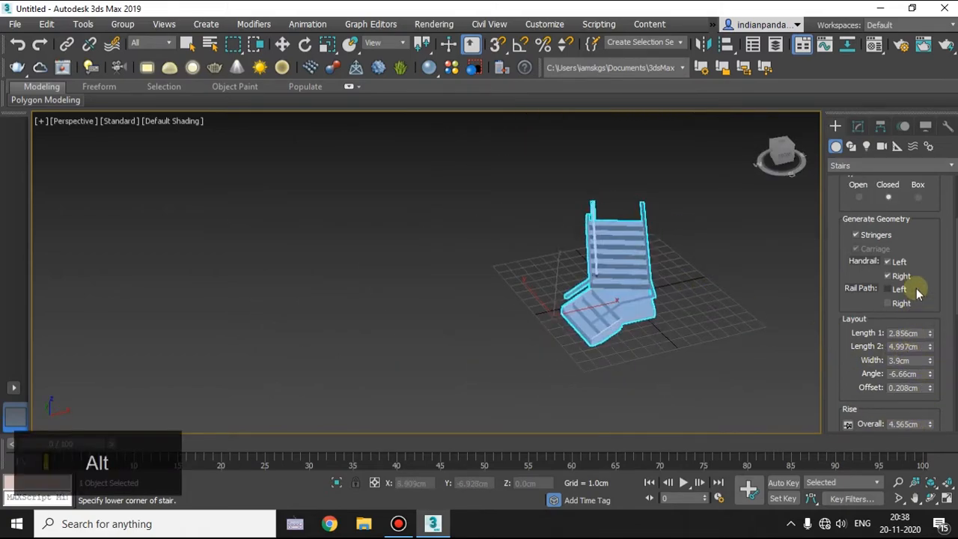
Open the L-type stair's stringer parameters, examine the stair from several sides and finish its creation.
scroll(927, 295, "down", 5)
scroll(928, 293, "down", 3)
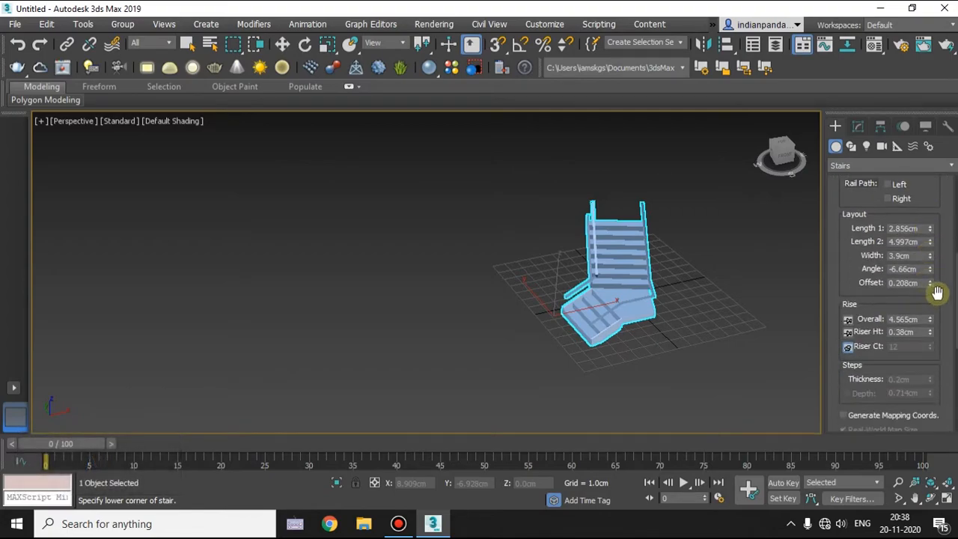
scroll(917, 341, "down", 5)
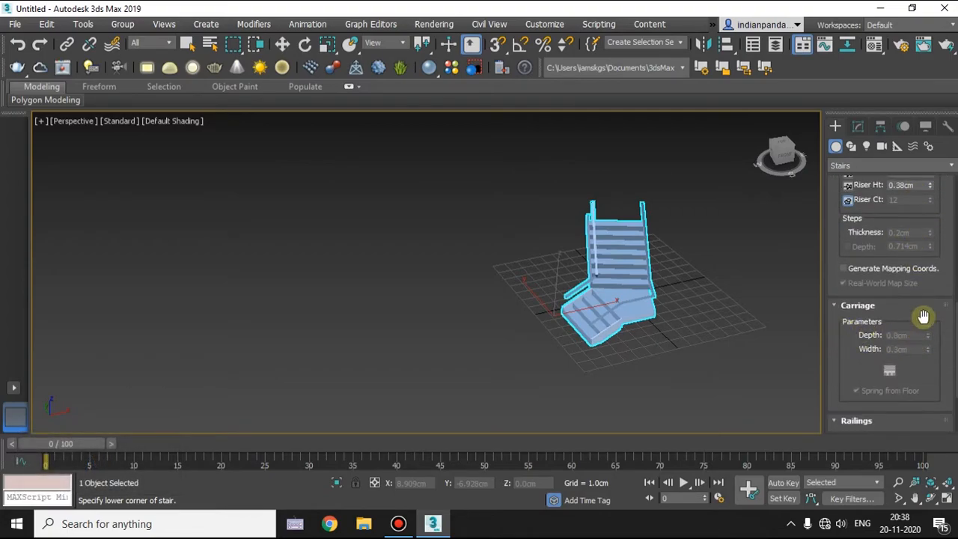
scroll(922, 322, "down", 3)
scroll(926, 324, "down", 2)
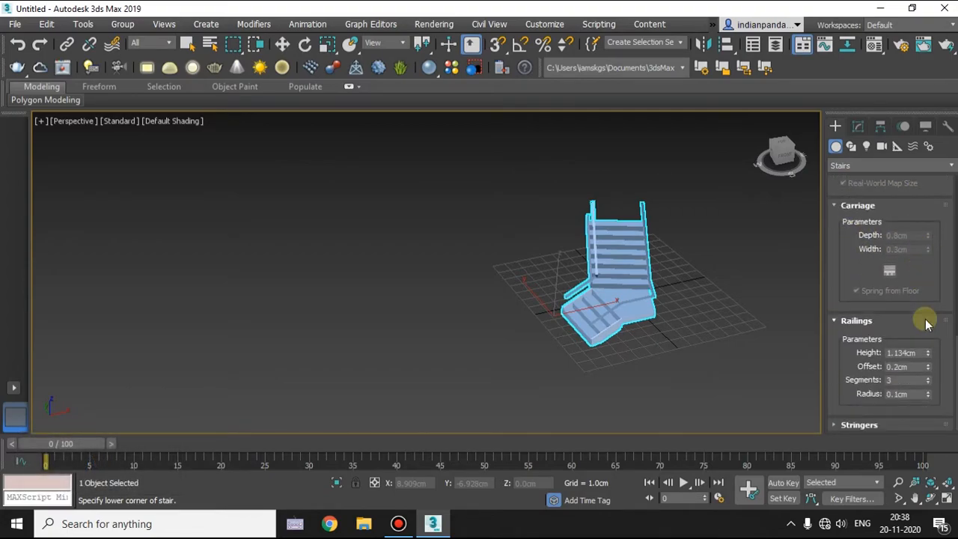
left_click(859, 424)
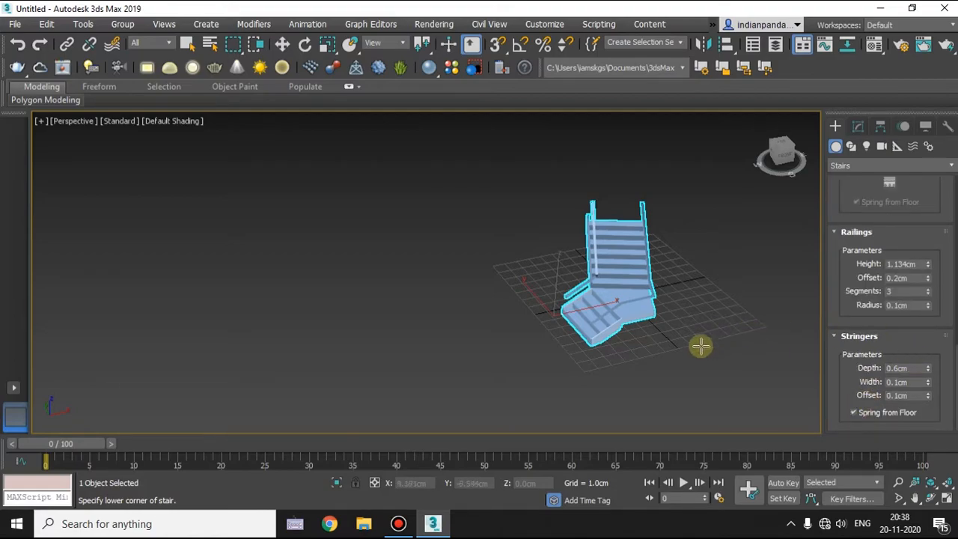
middle_click_drag(634, 346, 627, 284, "alt")
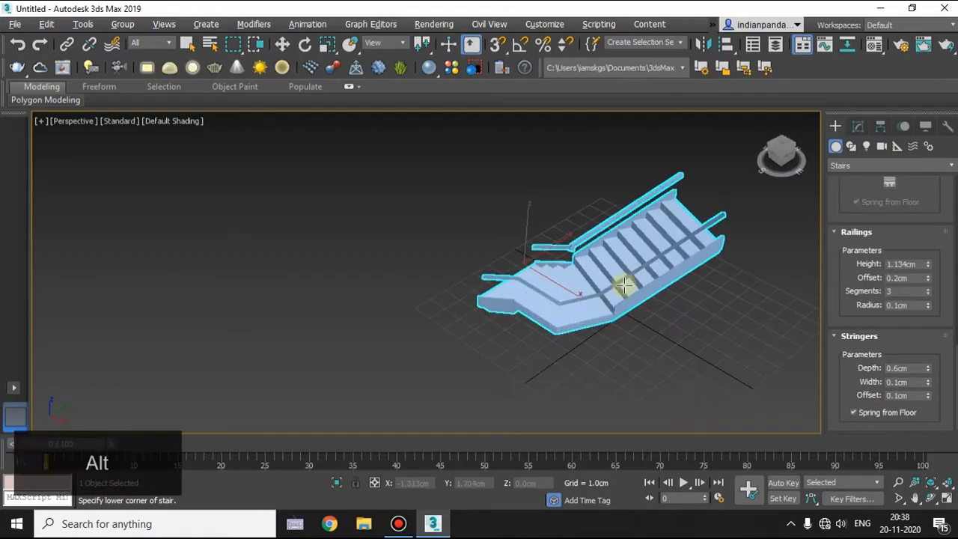
scroll(594, 323, "up", 3)
middle_click_drag(594, 325, 526, 342, "alt")
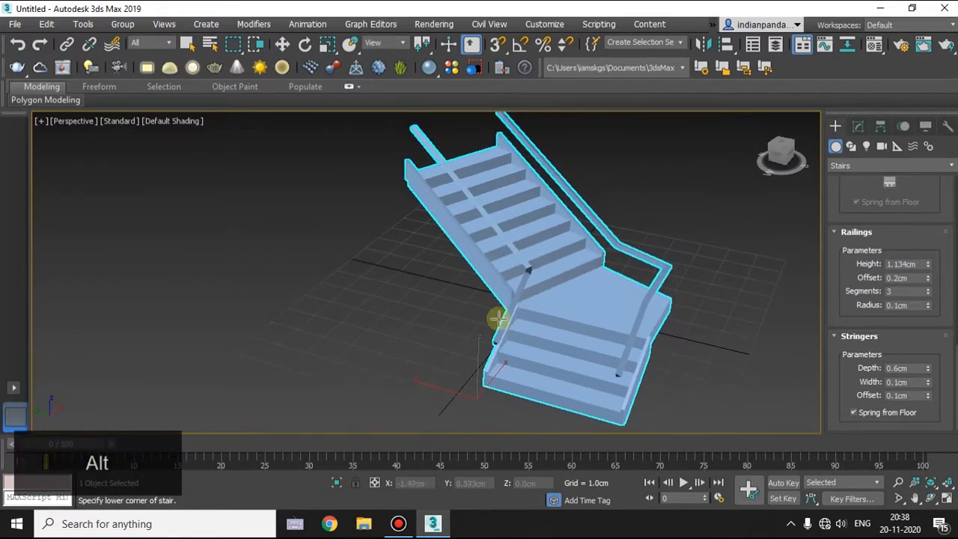
key("Escape")
scroll(338, 160, "down", 2)
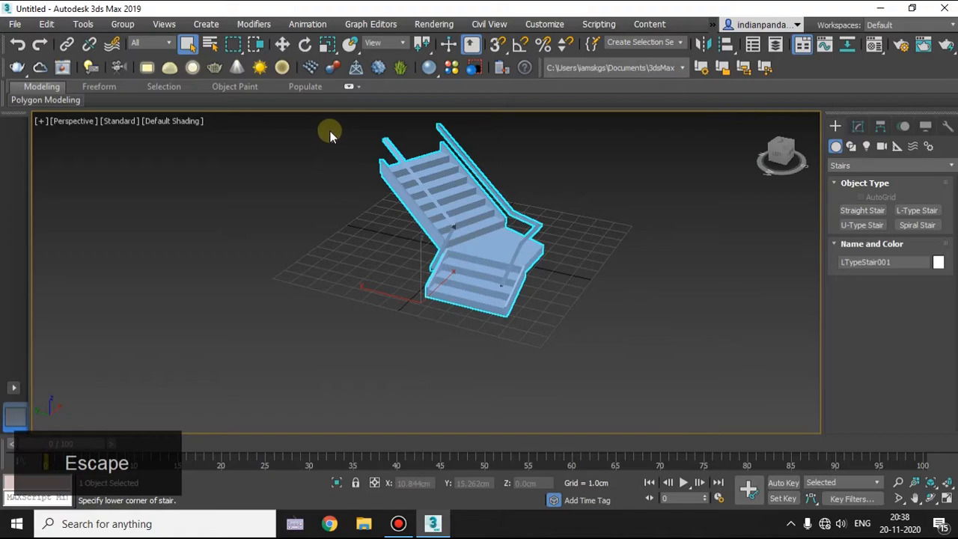
Create a U-type stair beside the L-type stair with both flights about 3.743 cm long, width about 1.834 cm and overall rise about 4.497 cm.
left_click_drag(521, 275, 581, 352)
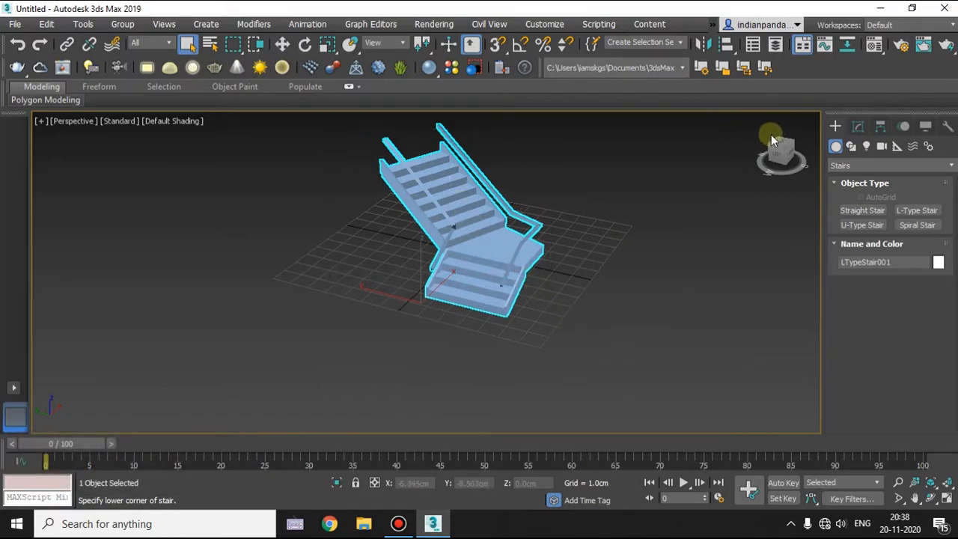
left_click(863, 224)
middle_click_drag(506, 242, 420, 306, "alt")
left_click_drag(421, 314, 547, 339)
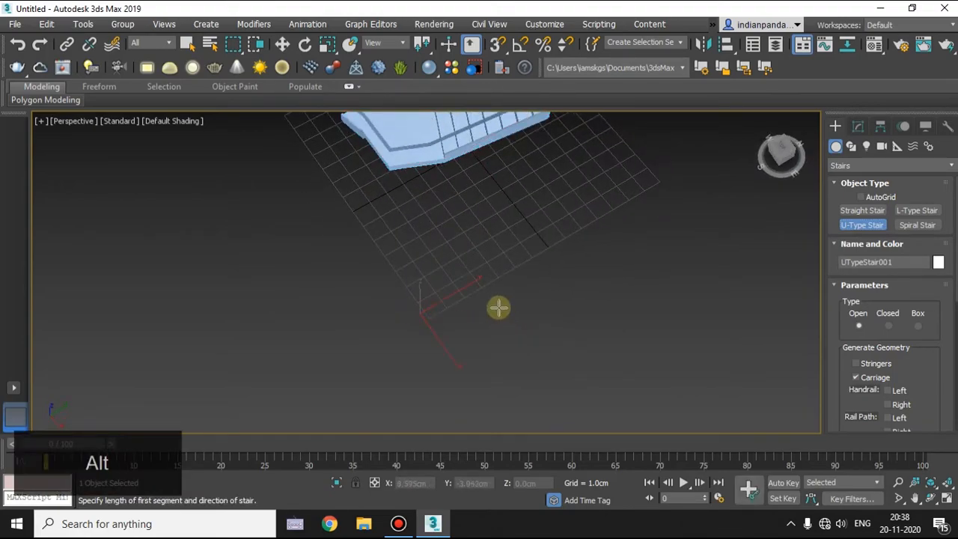
left_click_drag(500, 309, 408, 263)
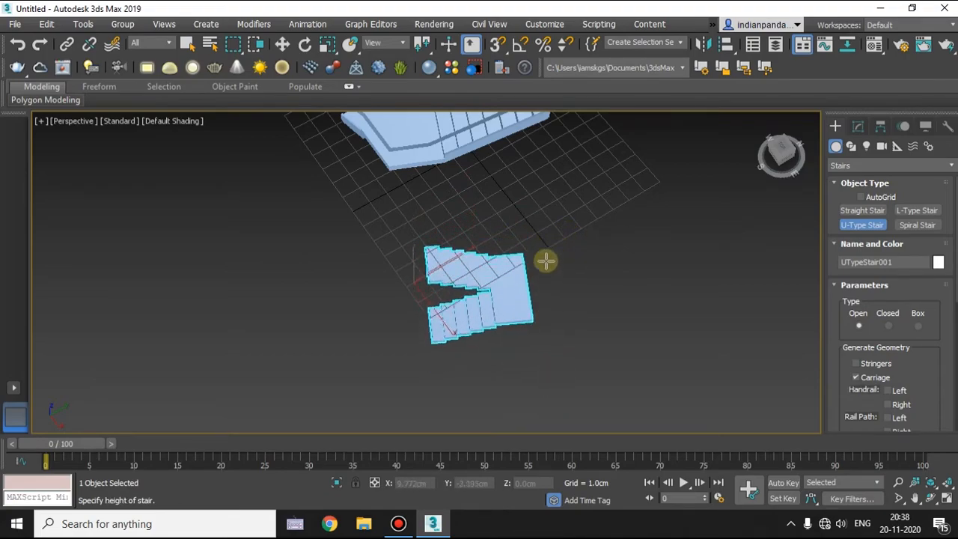
middle_click_drag(541, 267, 483, 325, "alt")
left_click(514, 171)
Examine the U-type stair in the four-view layout and the top view, and return to the full perspective view.
key("alt+w")
scroll(292, 233, "up", 5)
middle_click_drag(292, 234, 299, 188)
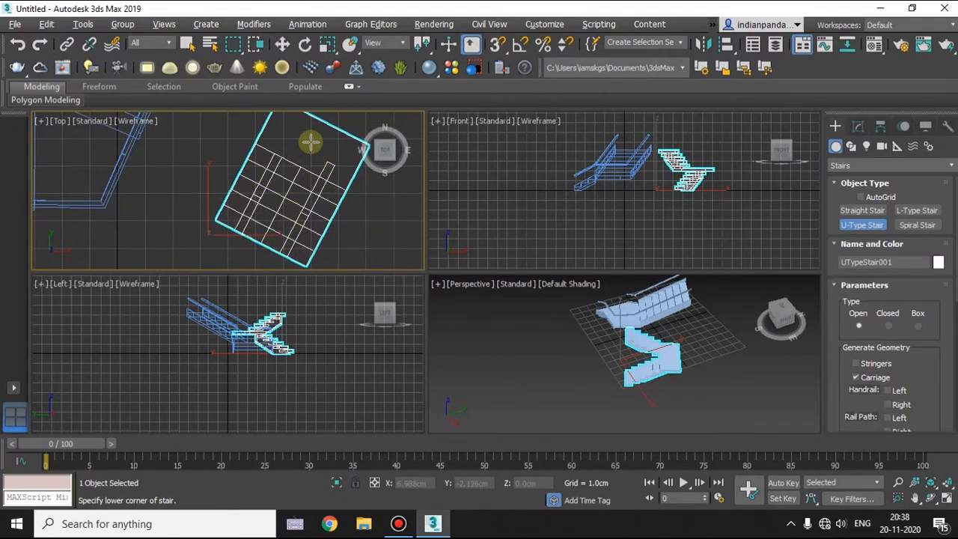
key("alt+w")
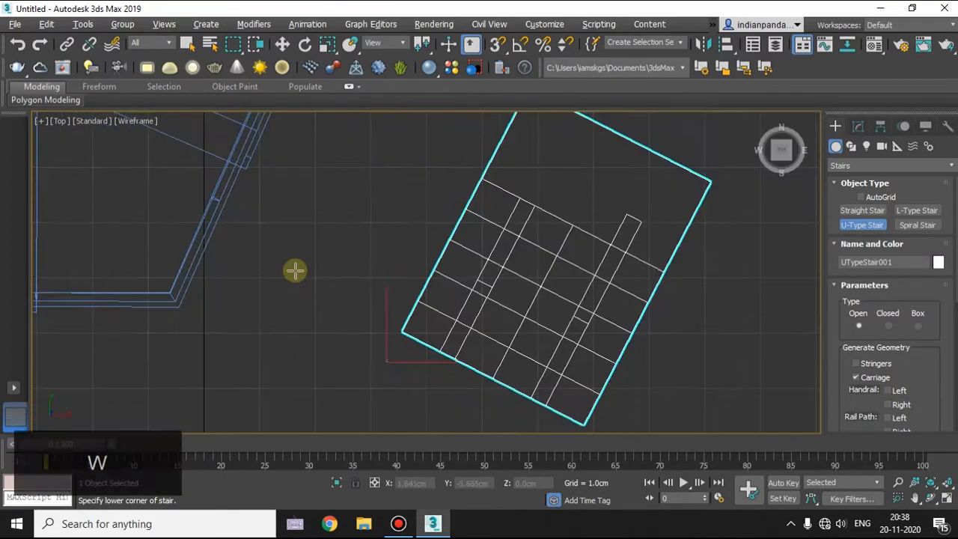
key("alt+w")
left_click(575, 316)
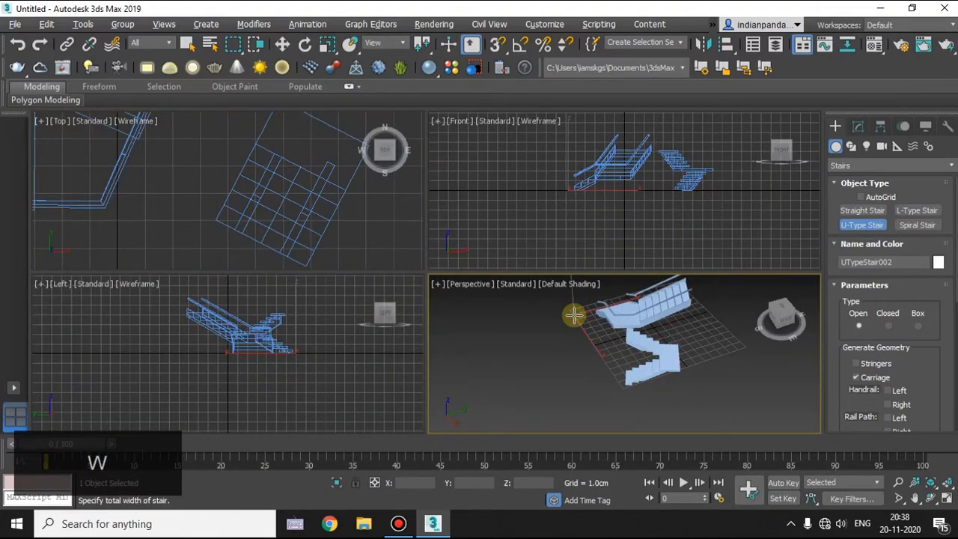
key("Escape")
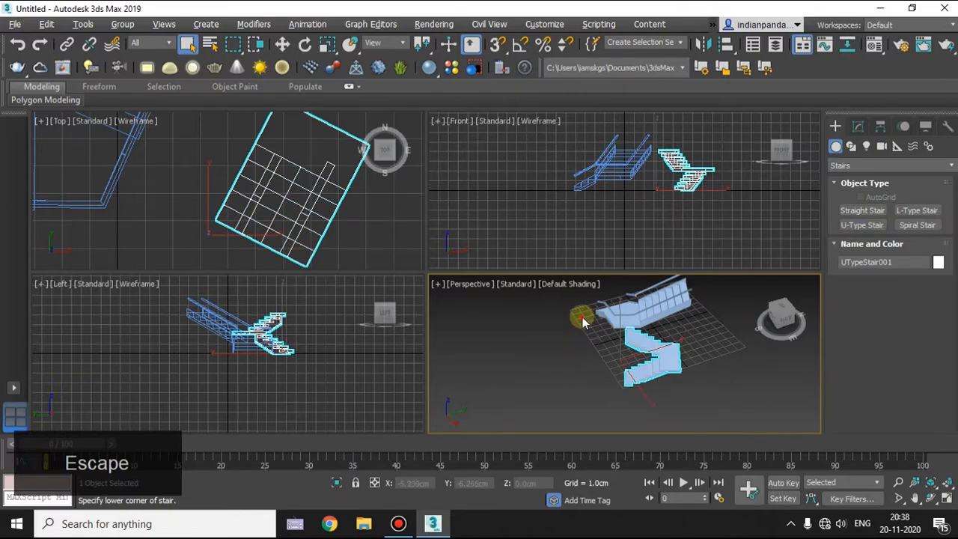
left_click(583, 317)
key("alt+w")
middle_click_drag(574, 317, 520, 272, "alt")
left_click(523, 268)
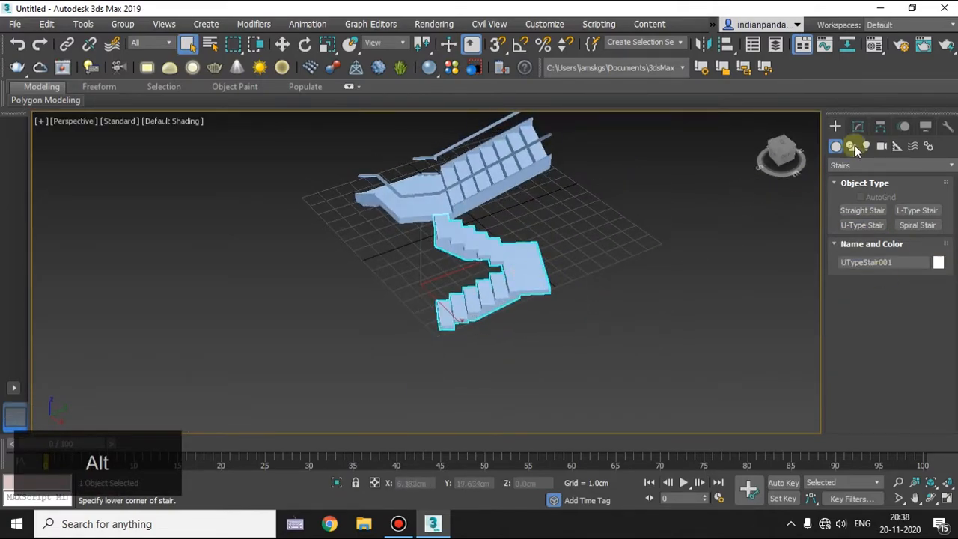
Review the U-type stair's layout, rise, steps and carriage parameters for modification.
left_click(858, 126)
scroll(886, 315, "down", 5)
scroll(887, 321, "down", 2)
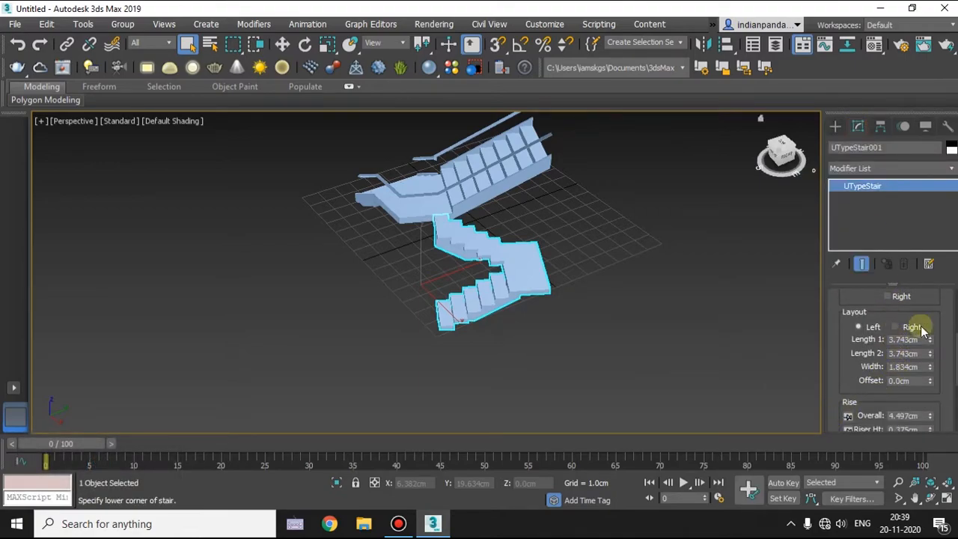
scroll(944, 320, "down", 4)
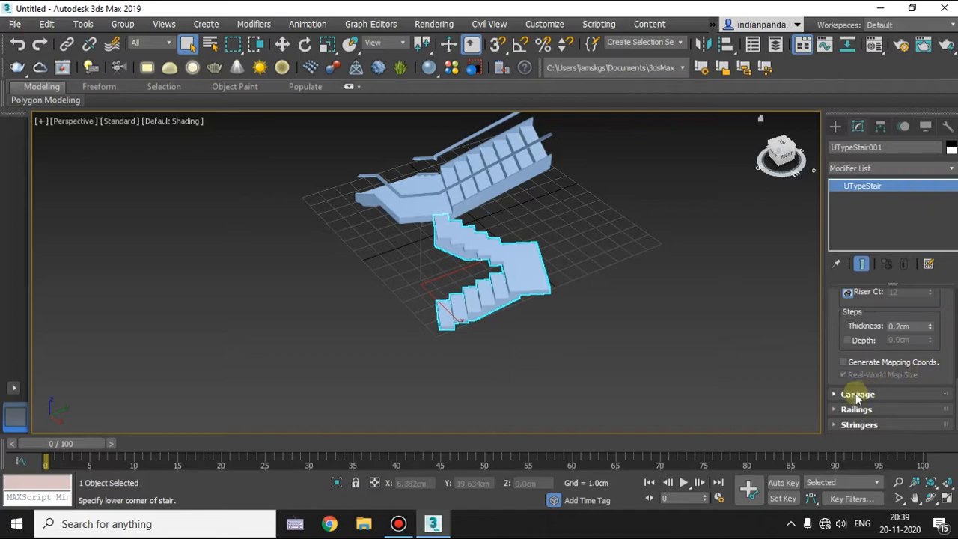
left_click(853, 394)
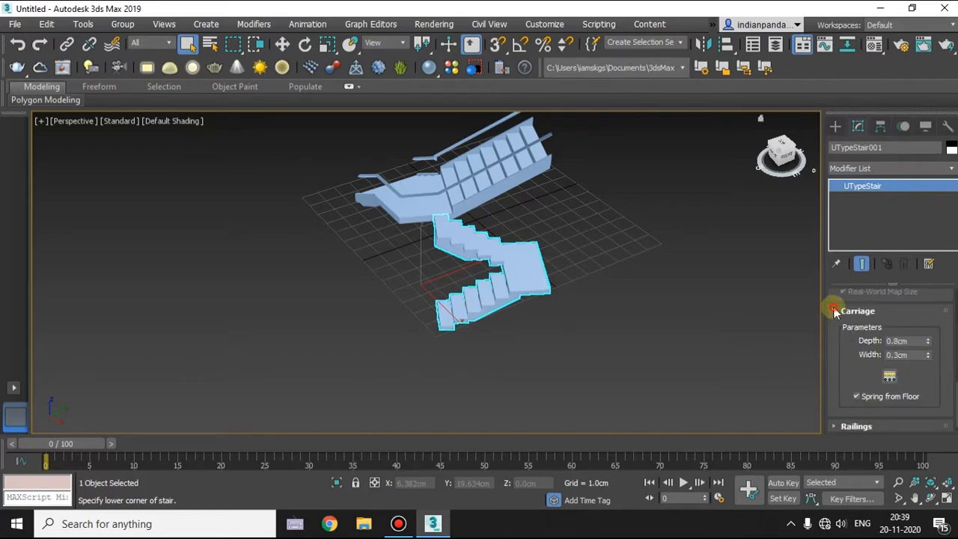
scroll(846, 314, "up", 8)
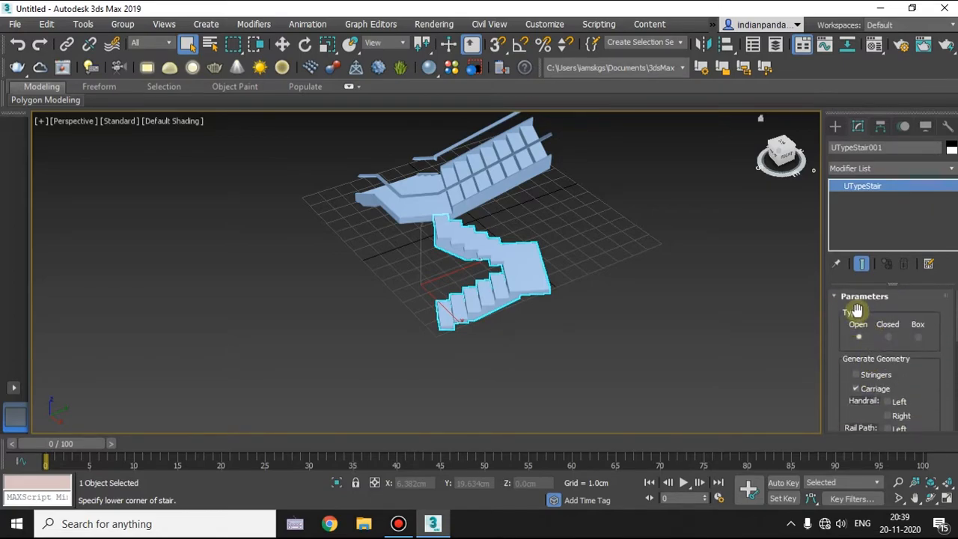
left_click(859, 297)
middle_click_drag(651, 301, 611, 296, "alt")
Create an open spiral stair beside the other stairs with a radius of about 5.487 cm.
left_click(834, 126)
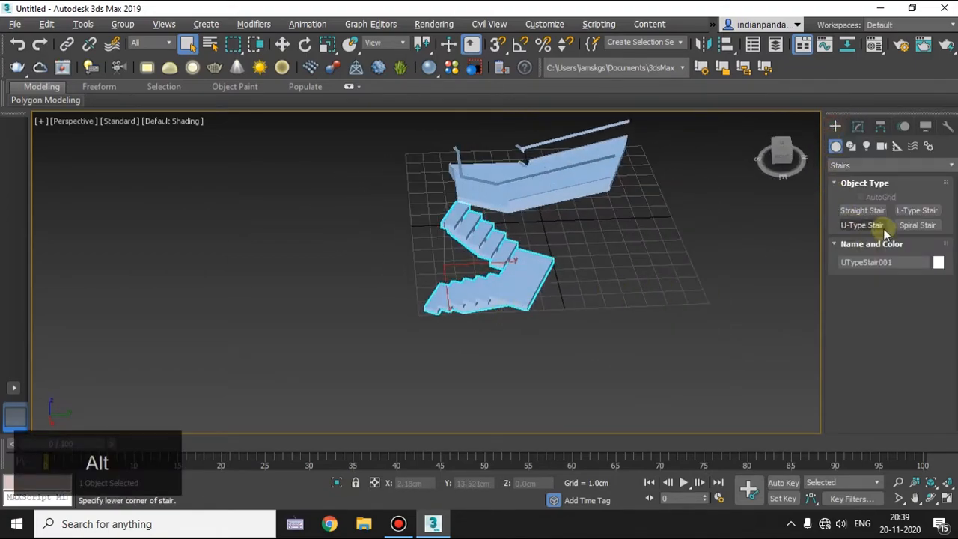
left_click(917, 227)
middle_click_drag(608, 245, 459, 235)
key("shift")
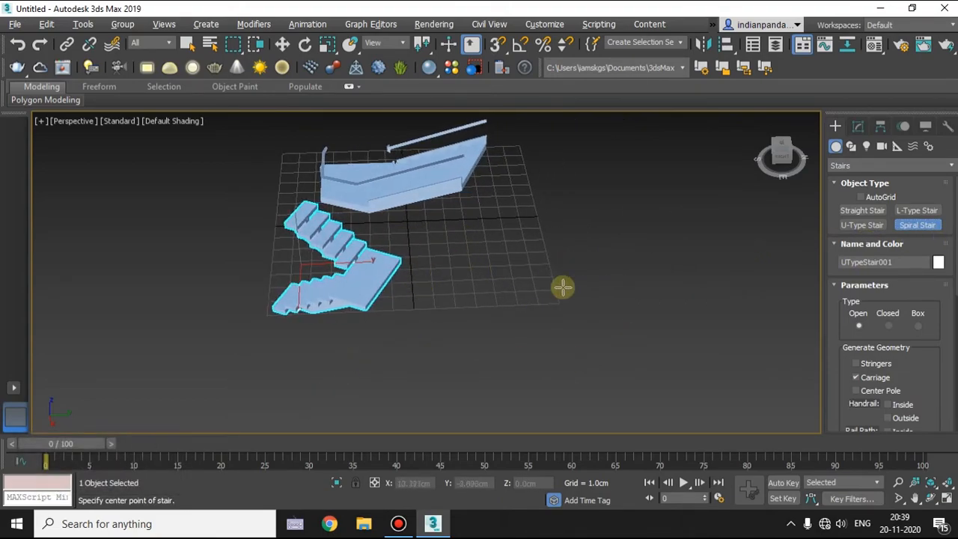
middle_click_drag(532, 278, 507, 314, "alt")
mouse_move(516, 304)
left_mouse_down()
mouse_move(547, 334)
mouse_move(544, 274)
mouse_move(471, 327)
mouse_move(566, 327)
mouse_move(517, 312)
left_mouse_up()
left_click_drag(573, 336, 521, 207)
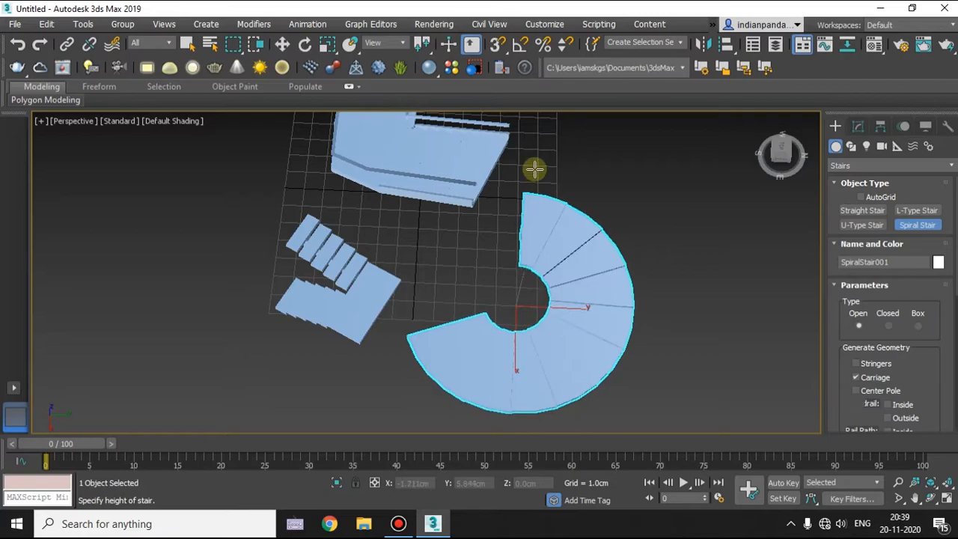
middle_click_drag(518, 206, 529, 114, "alt")
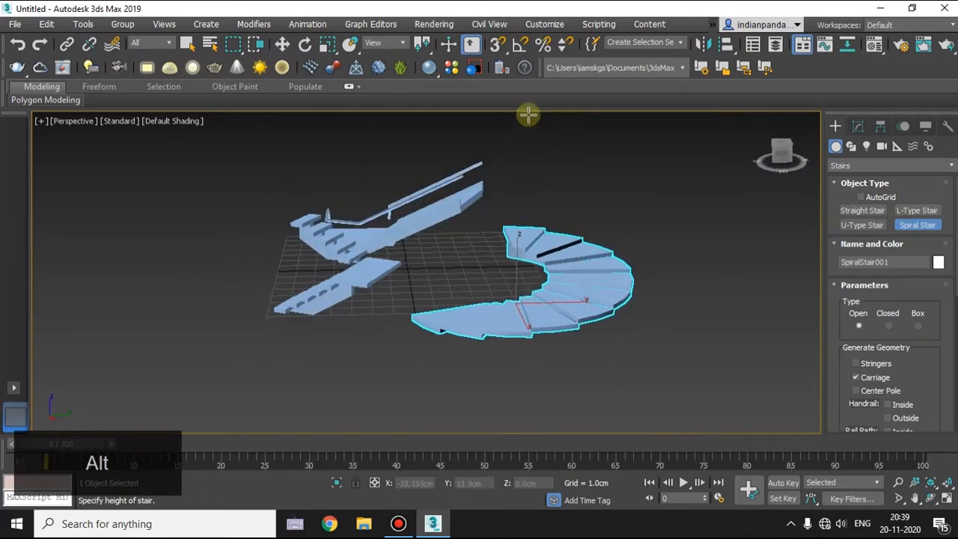
left_click(522, 10)
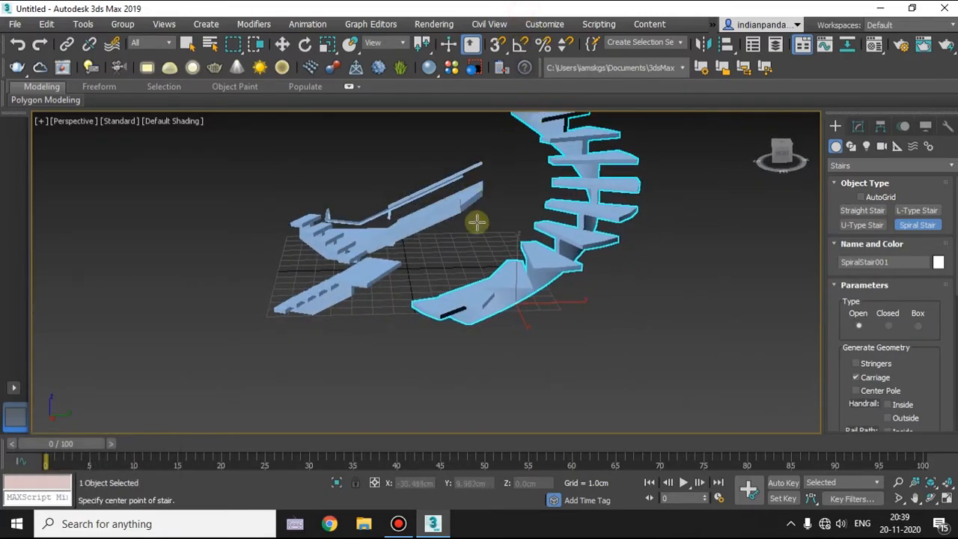
Generate stringers for the spiral stair and view them from the side.
scroll(486, 294, "down", 5)
mouse_move(485, 293)
middle_mouse_down("alt")
mouse_move(537, 319)
mouse_move(529, 274)
mouse_move(498, 303)
middle_mouse_up("alt")
scroll(529, 274, "up", 3)
left_click(857, 364)
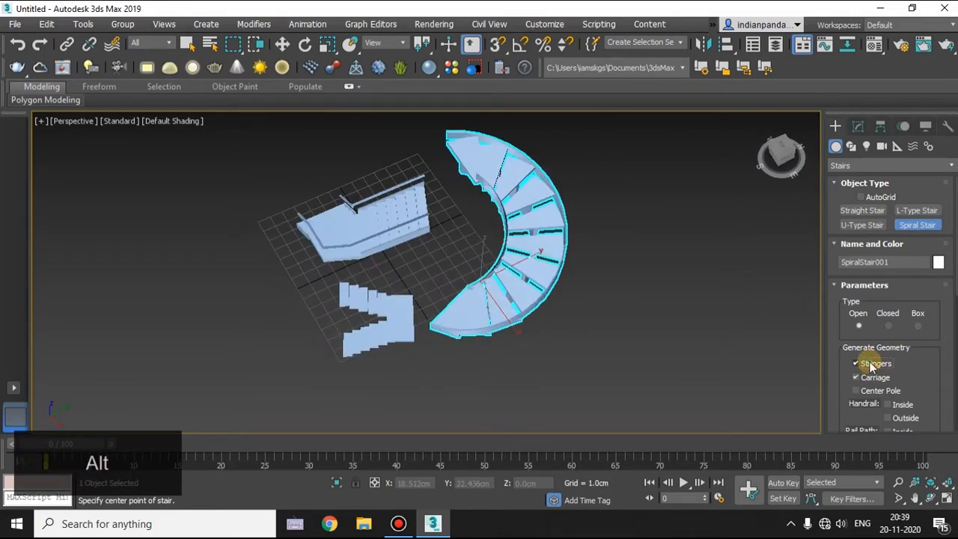
middle_click_drag(656, 284, 753, 248, "alt")
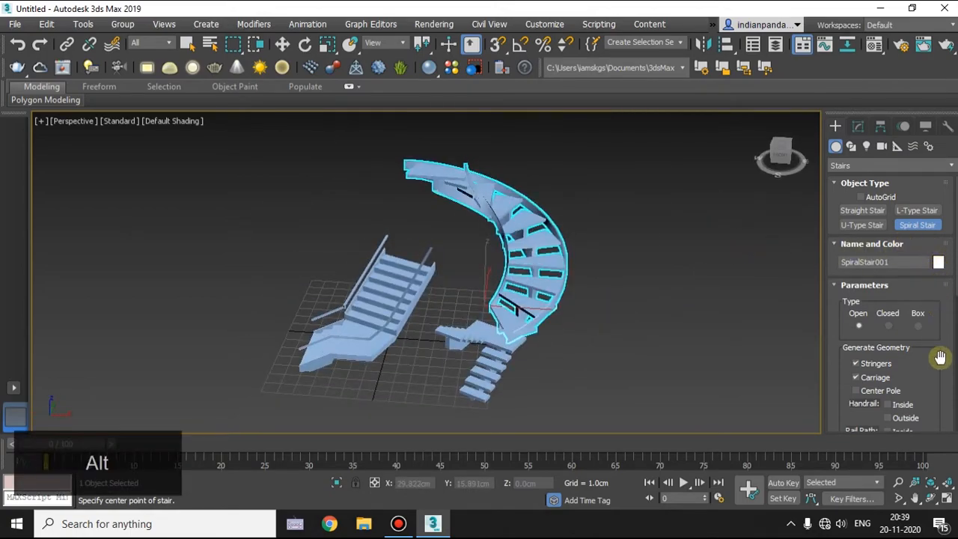
Generate a center pole for the spiral stair.
scroll(940, 357, "down", 2)
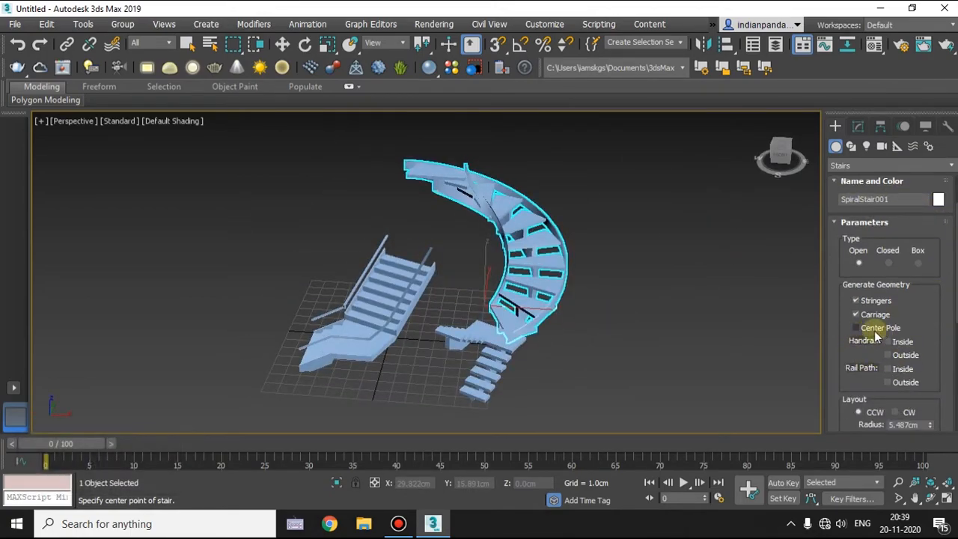
middle_click_drag(484, 331, 608, 332, "alt")
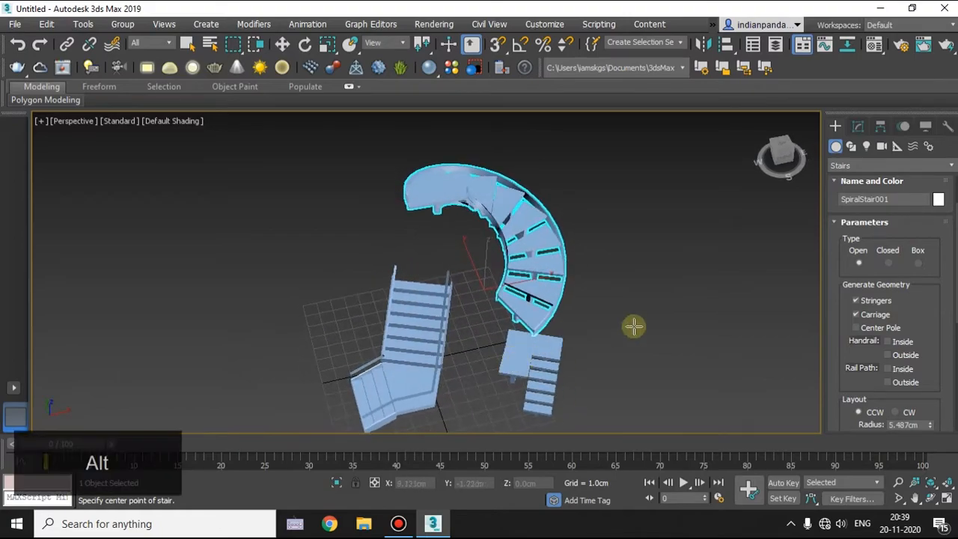
middle_click_drag(575, 300, 514, 301, "alt")
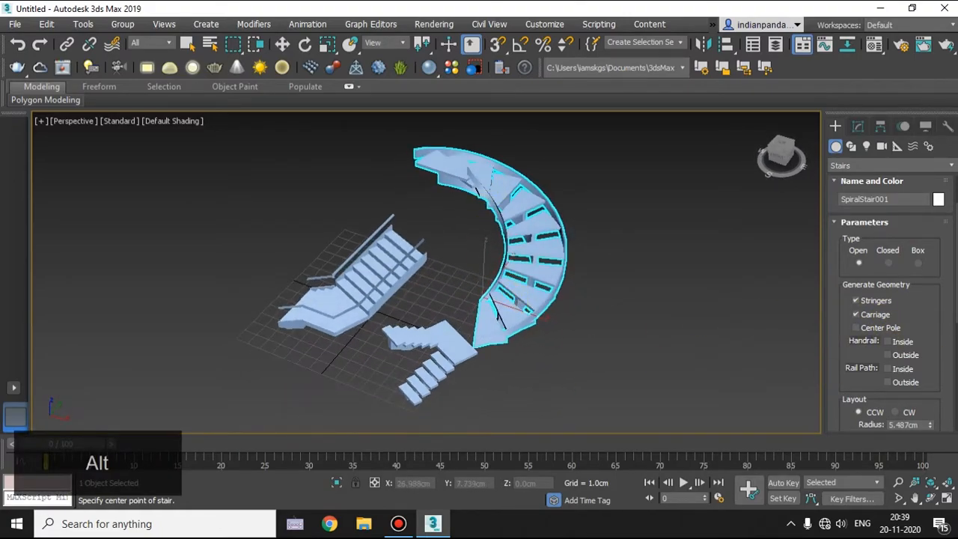
left_click(857, 328)
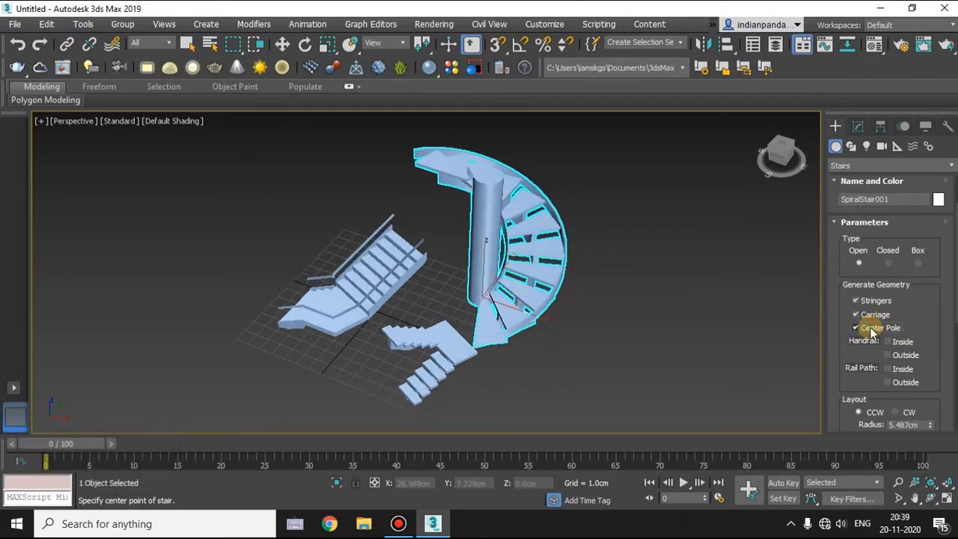
Try the inside and outside handrails on the spiral stair, and turn both off again.
middle_click_drag(699, 302, 936, 341, "alt")
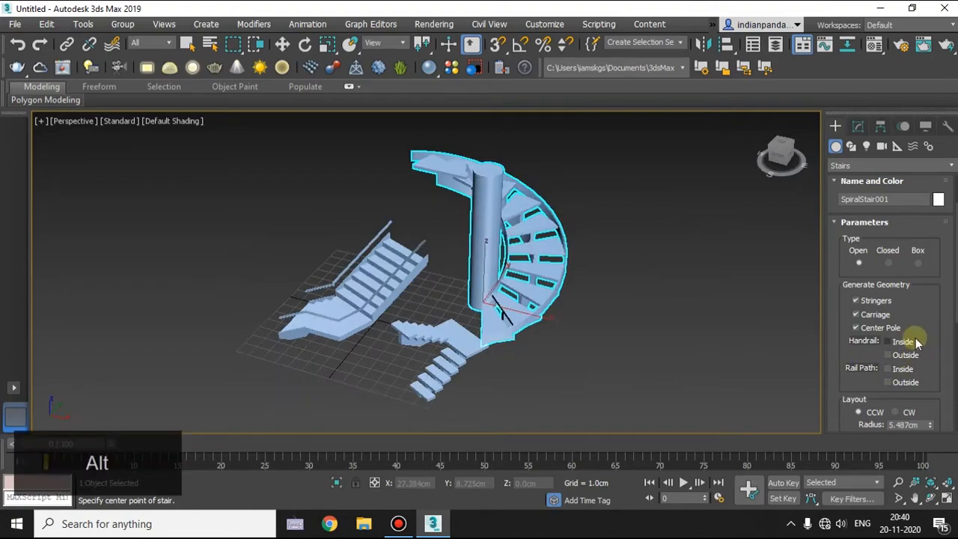
scroll(915, 343, "down", 3)
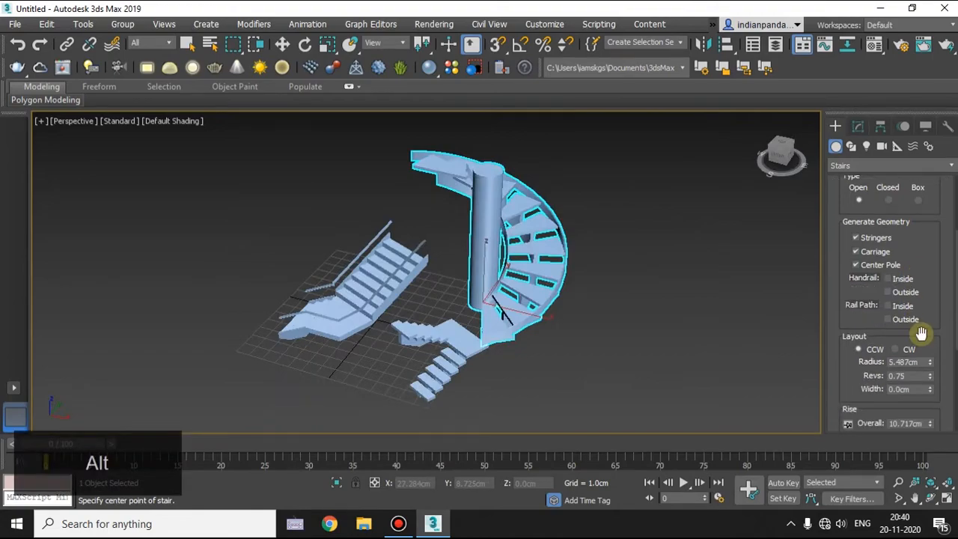
left_click(889, 293)
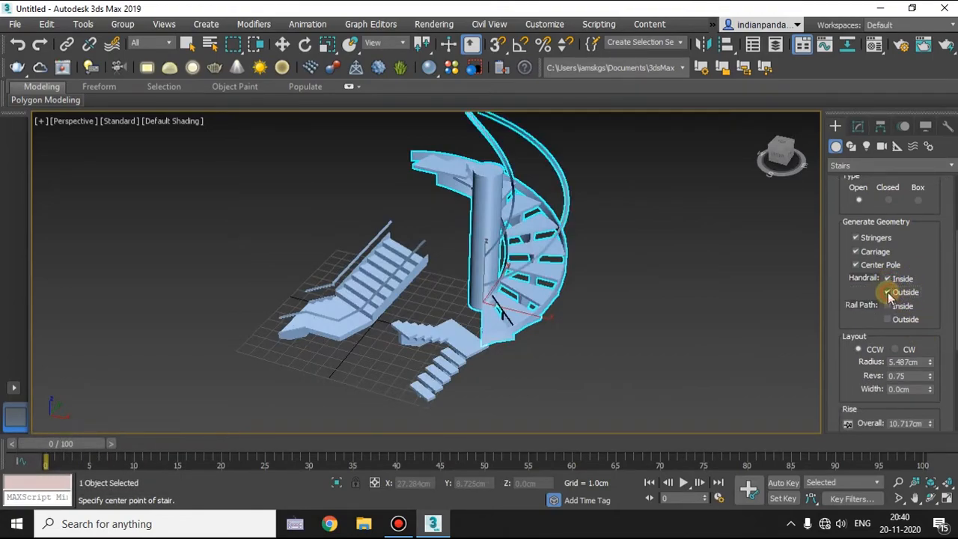
left_click(888, 280)
left_click(889, 293)
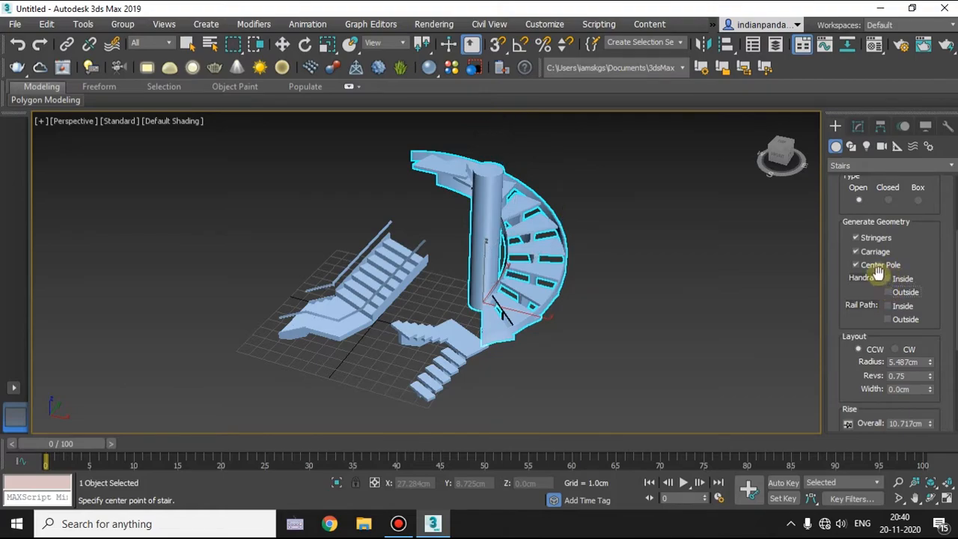
Try the clockwise layout on the spiral stair and return it to counterclockwise.
scroll(926, 304, "down", 3)
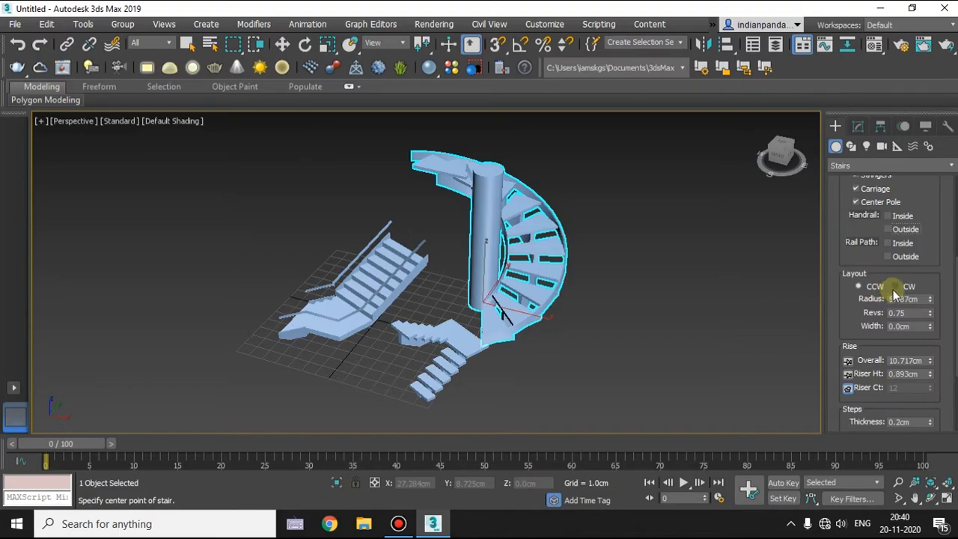
left_click(894, 287)
left_click(860, 287)
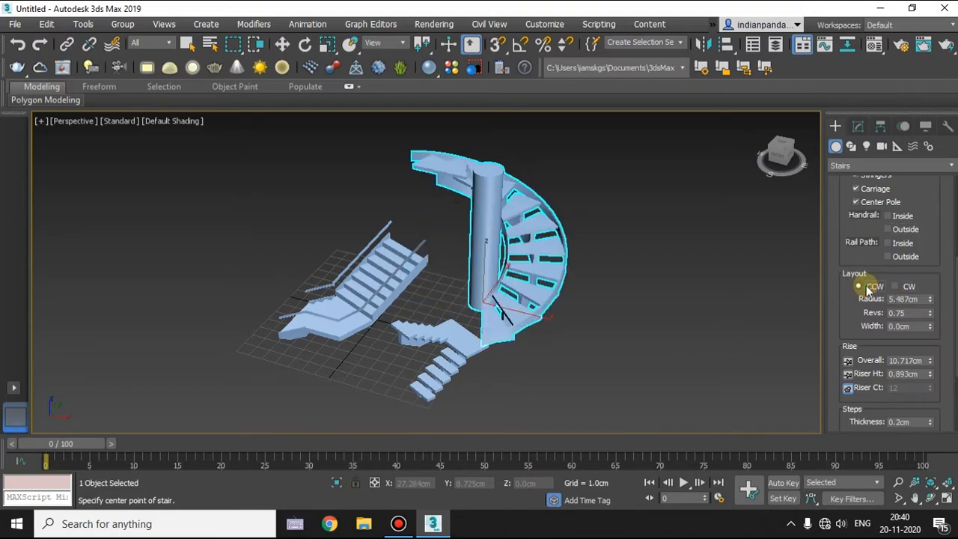
left_click(895, 286)
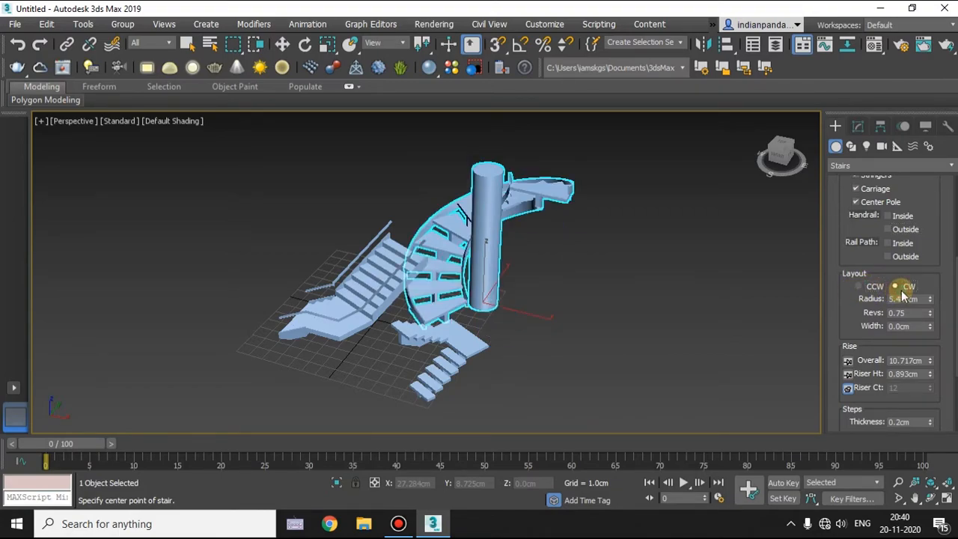
middle_click_drag(657, 265, 590, 302, "alt")
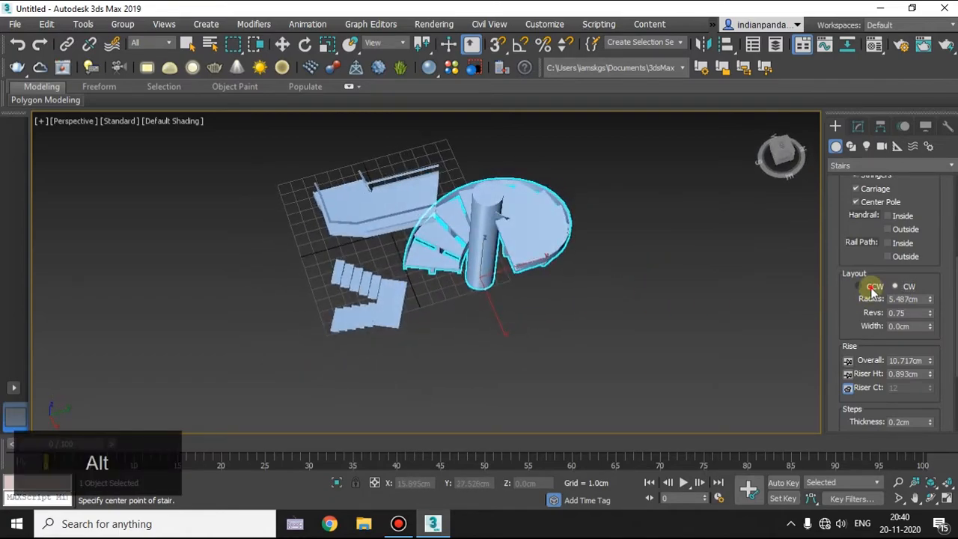
left_click(859, 286)
Set the spiral stair's layout to a radius of 4.389 cm, 1.33 revolutions and a width of 3.9 cm.
left_click_drag(930, 298, 926, 274)
middle_click_drag(653, 291, 573, 228, "alt")
left_click_drag(928, 330, 931, 529)
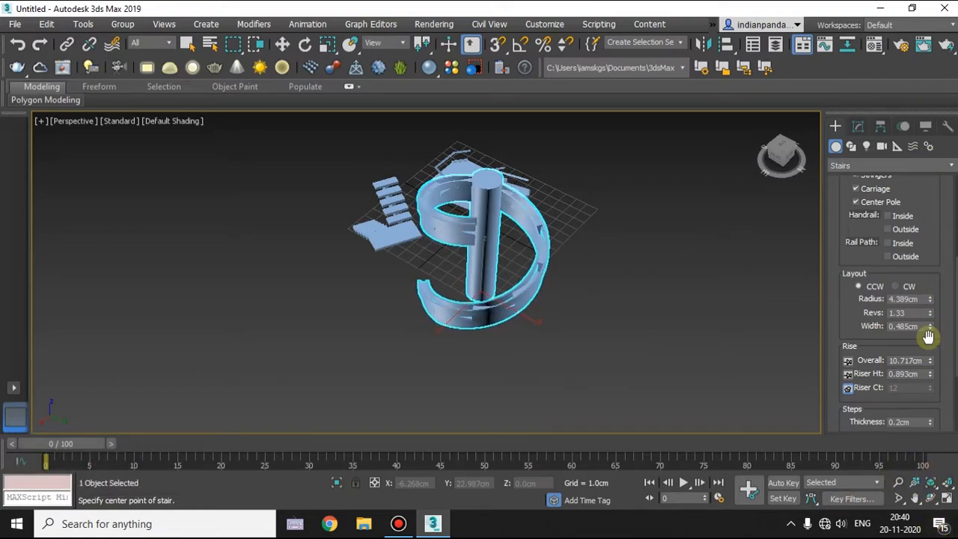
key("ctrl+z")
middle_click_drag(605, 320, 674, 332, "alt")
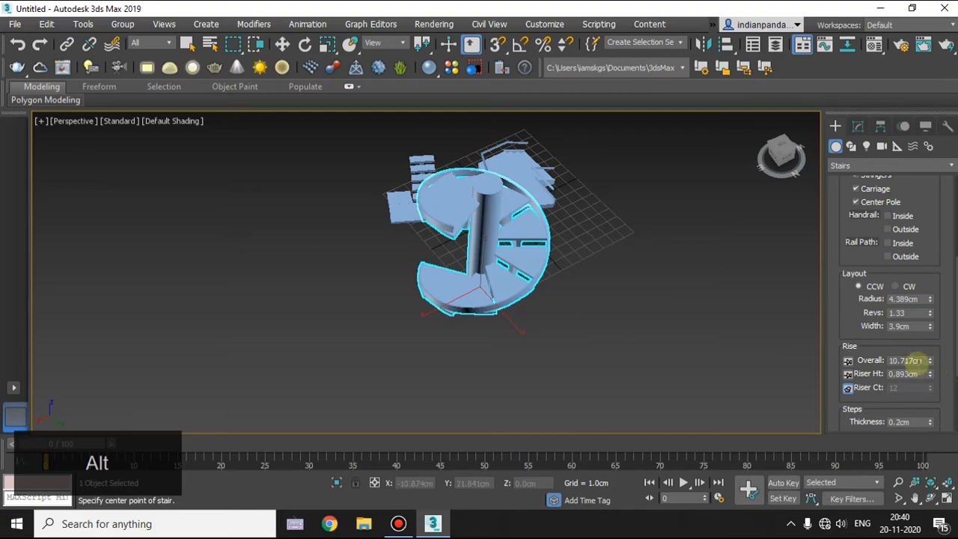
Raise the spiral stair's riser count to 18 with the riser height locked, and lock the riser count again.
scroll(930, 349, "down", 1)
left_click(848, 352)
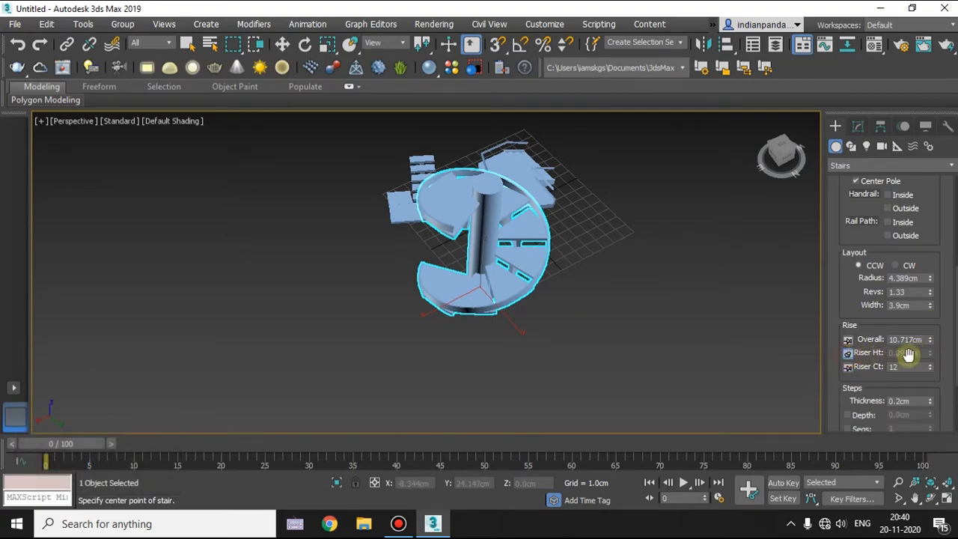
left_click_drag(933, 369, 931, 364)
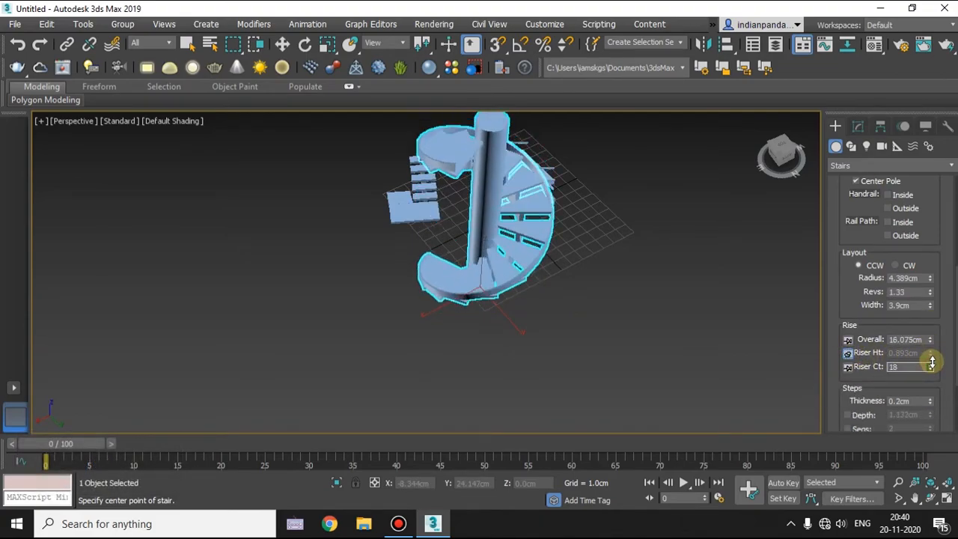
left_click(848, 367)
middle_click_drag(691, 317, 711, 297, "alt")
left_click_drag(954, 327, 954, 337)
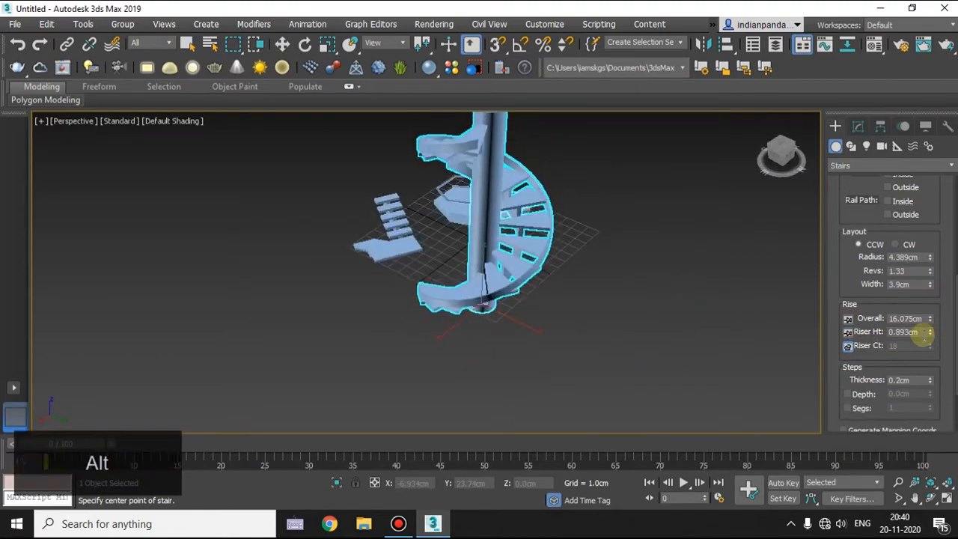
Enable custom segments for the spiral stair's steps and set them to 16.
scroll(863, 361, "down", 3)
left_click(847, 324)
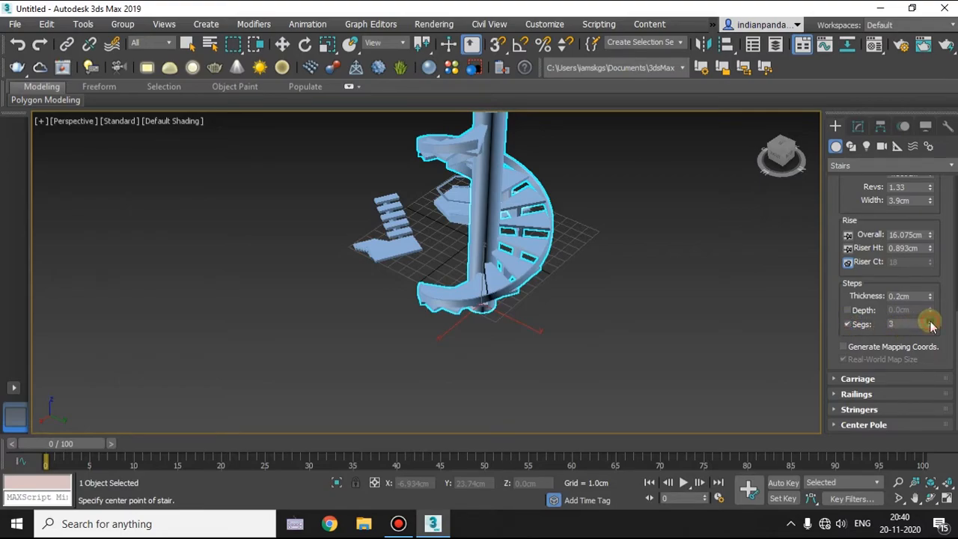
left_click_drag(929, 314, 930, 288)
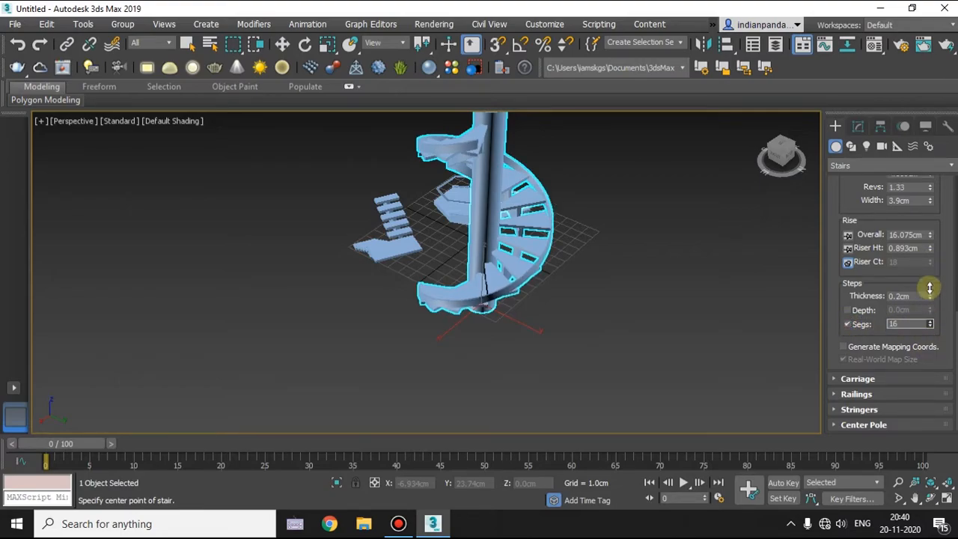
left_click_drag(929, 246, 930, 212)
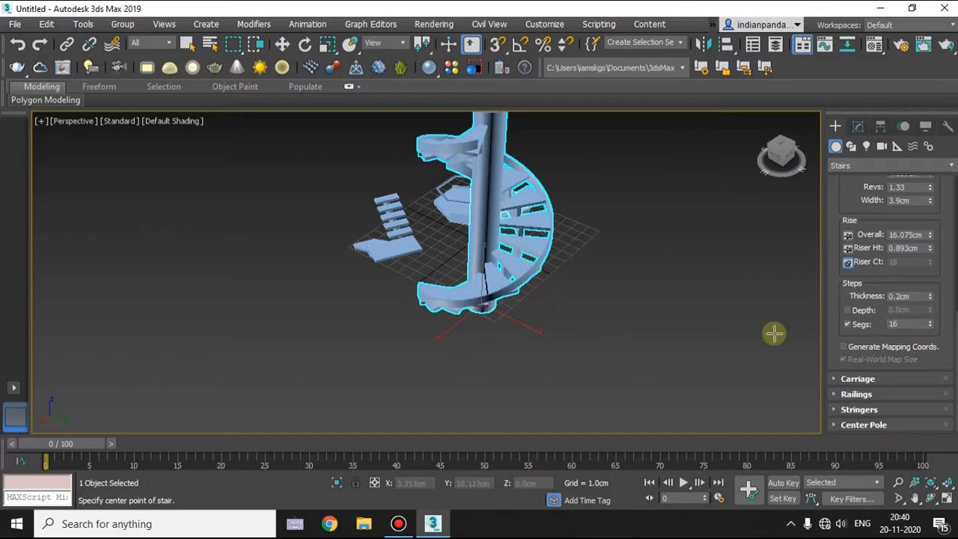
middle_click_drag(696, 360, 603, 317, "alt")
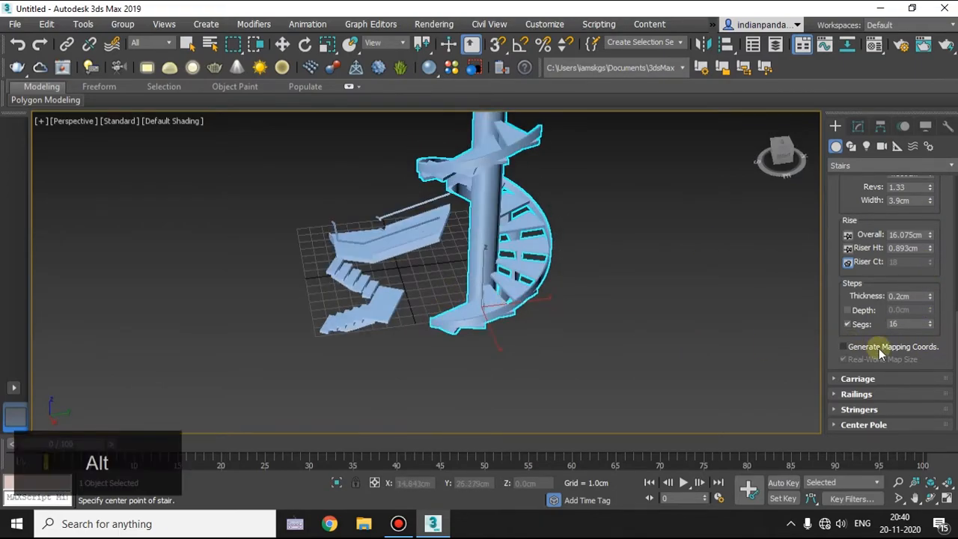
Set the center pole's radius to 1.49 cm and segments to 209, and enable its height at 16.396 cm.
left_click(852, 425)
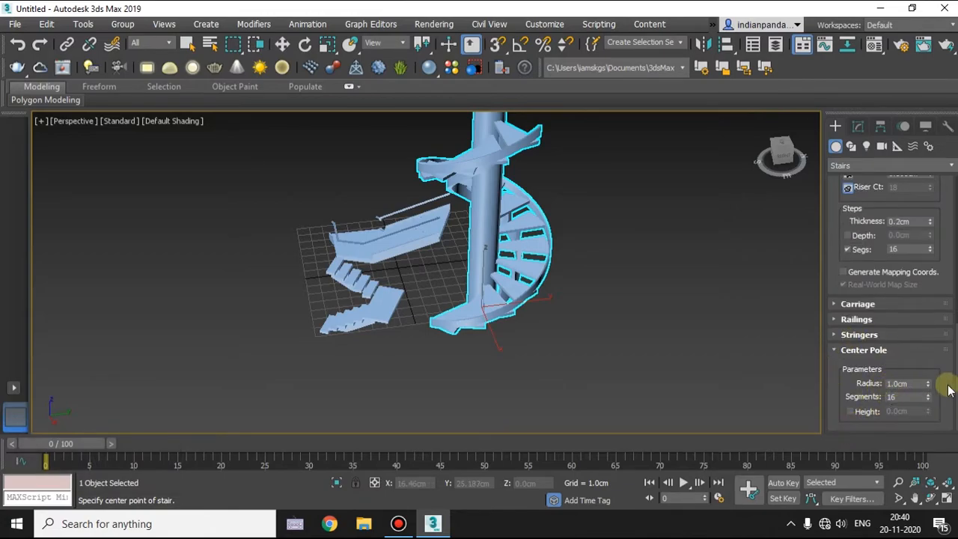
mouse_move(932, 370)
left_mouse_down()
mouse_move(933, 276)
mouse_move(933, 379)
mouse_move(930, 362)
left_mouse_up()
left_click_drag(928, 398, 935, 262)
left_click(850, 411)
mouse_move(930, 412)
left_mouse_down()
mouse_move(932, 442)
mouse_move(933, 410)
left_mouse_up()
scroll(635, 278, "down", 5)
middle_click_drag(635, 278, 501, 315, "alt")
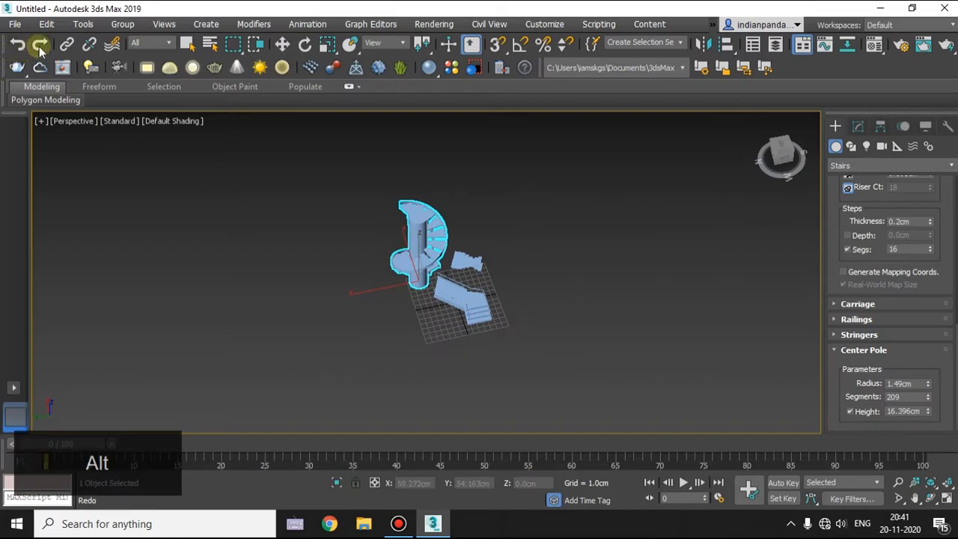
Leave spiral stair creation and delete all the stairs from the scene.
key("Escape")
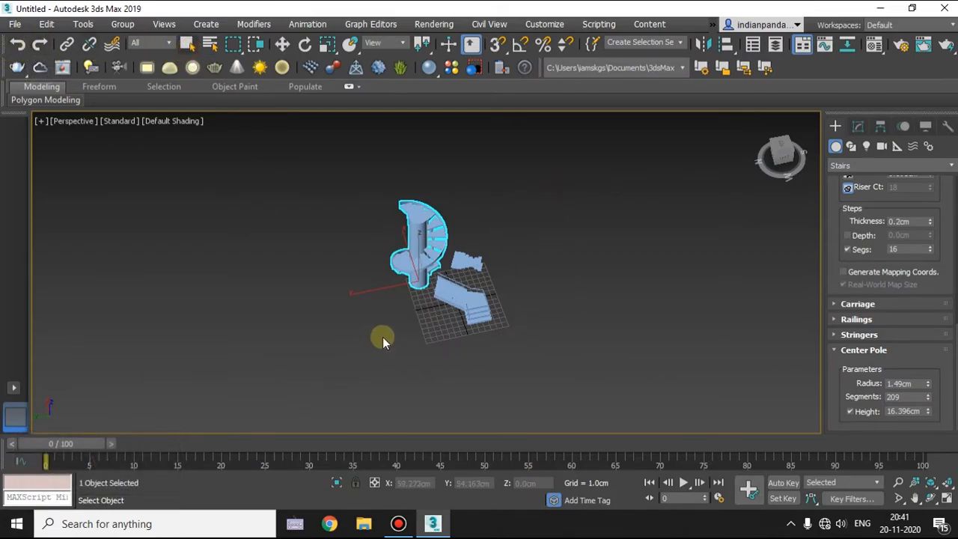
left_click(376, 338)
right_click(364, 324)
left_click(644, 263)
left_click_drag(507, 145, 343, 383)
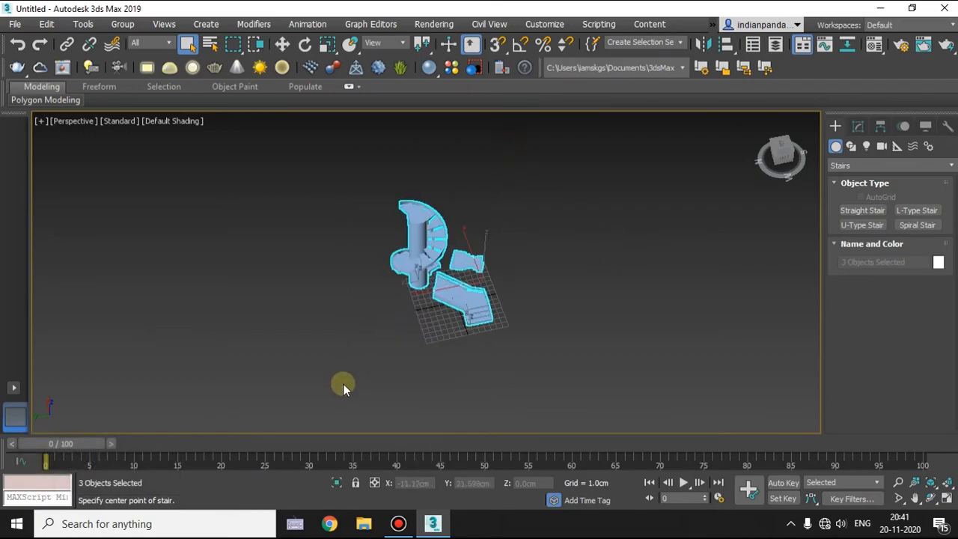
key("Delete")
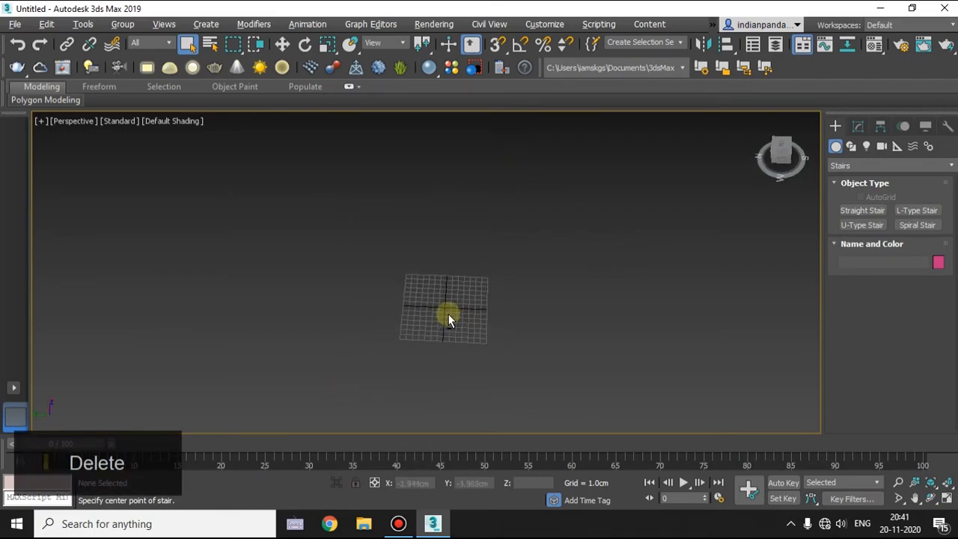
scroll(410, 308, "up", 5)
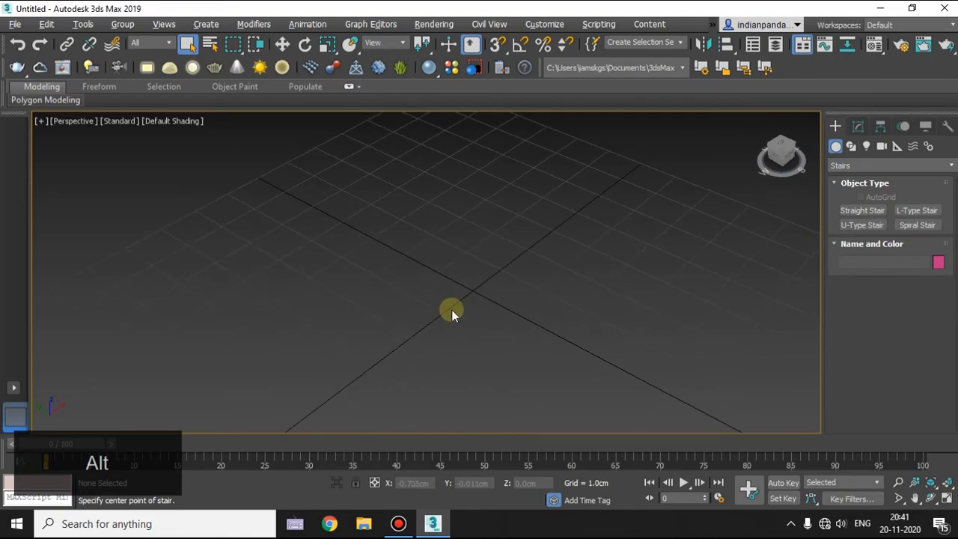